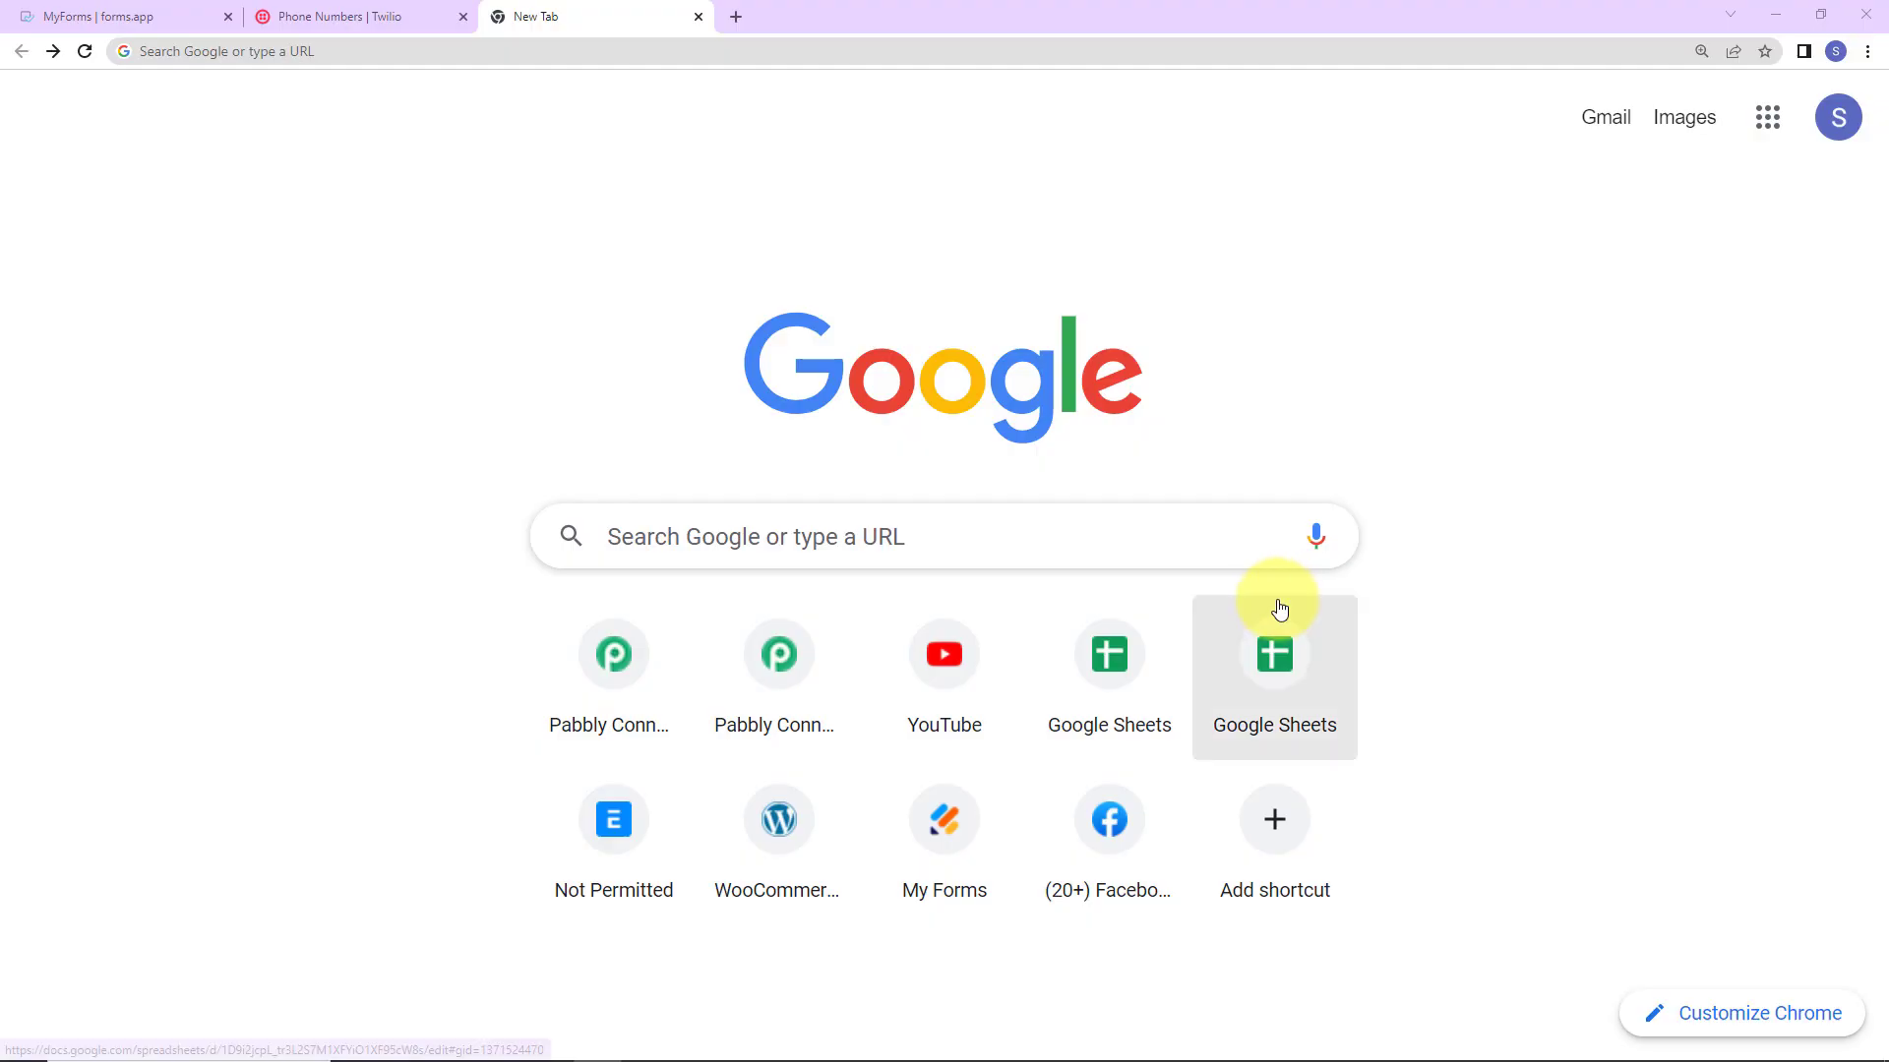
Step: Go to pabbly.com, open Pabbly Connect's dashboard and bring up the Create Workflow dialog
left_click(405, 46)
type("pa")
key("Return")
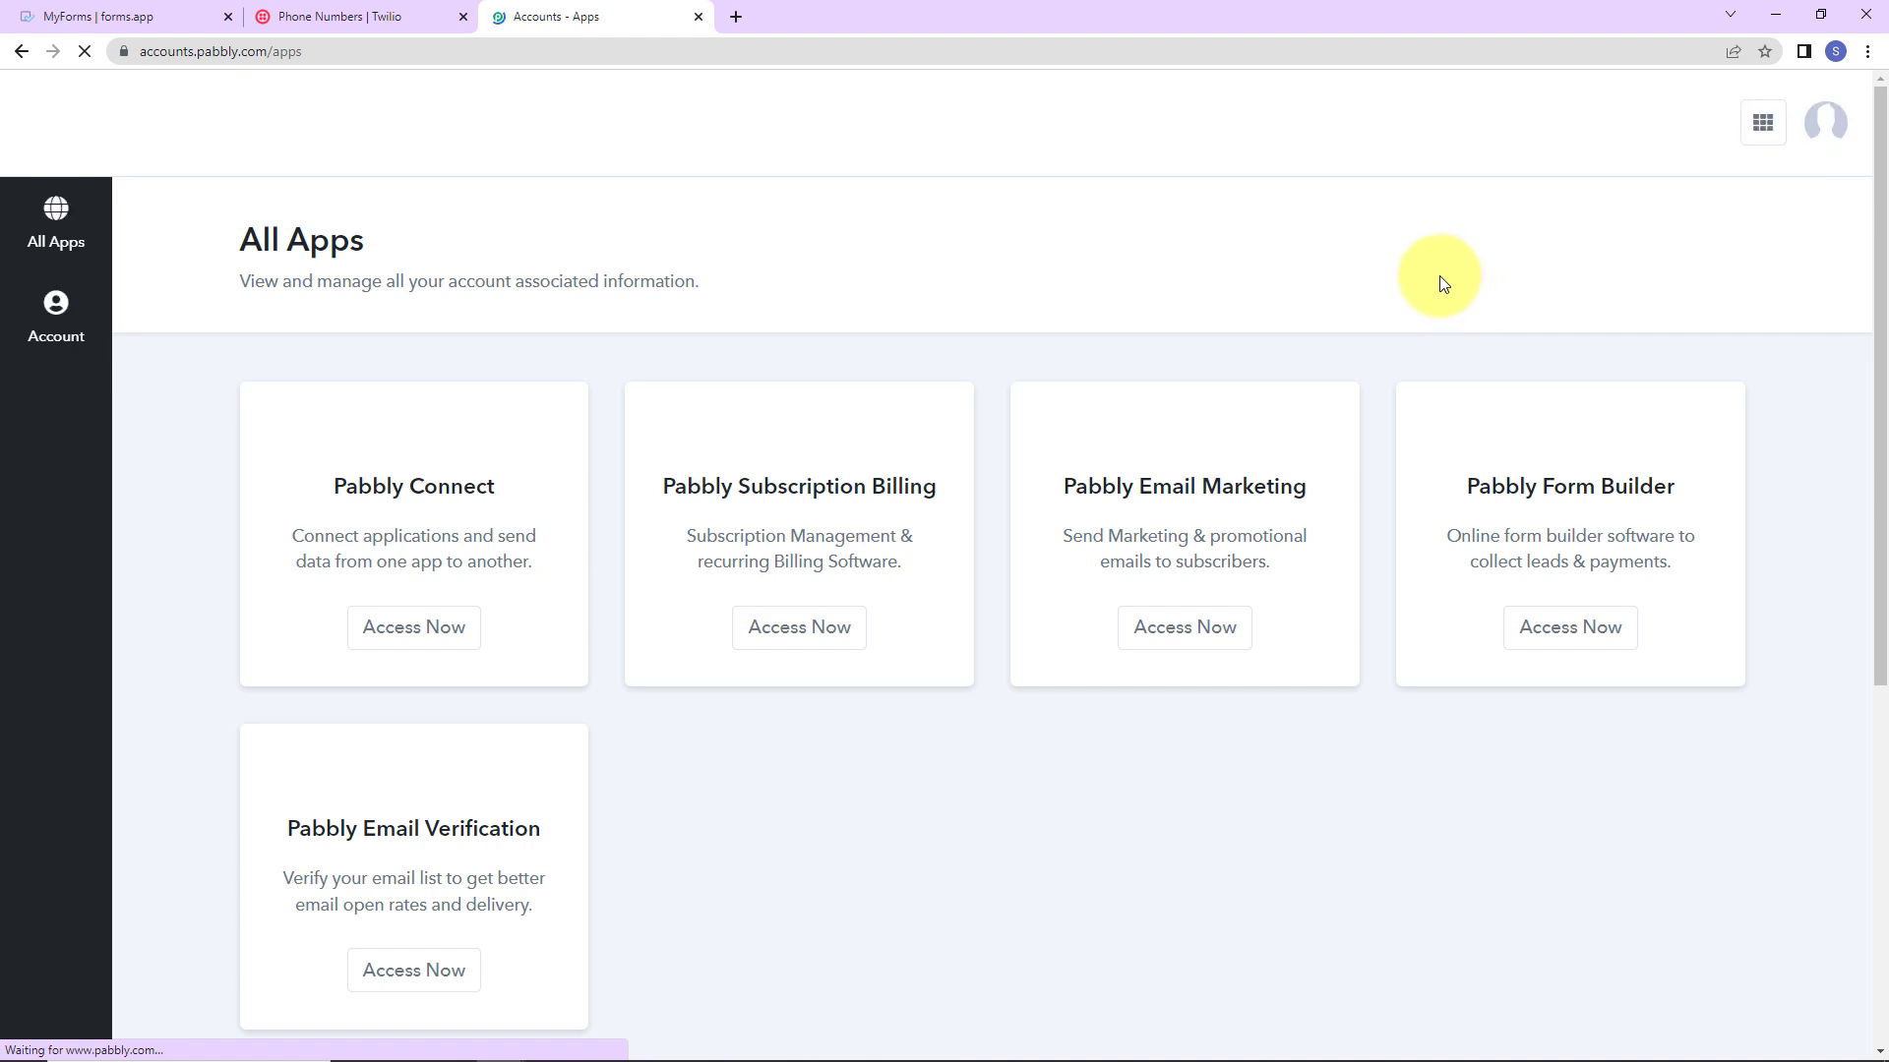
left_click(430, 640)
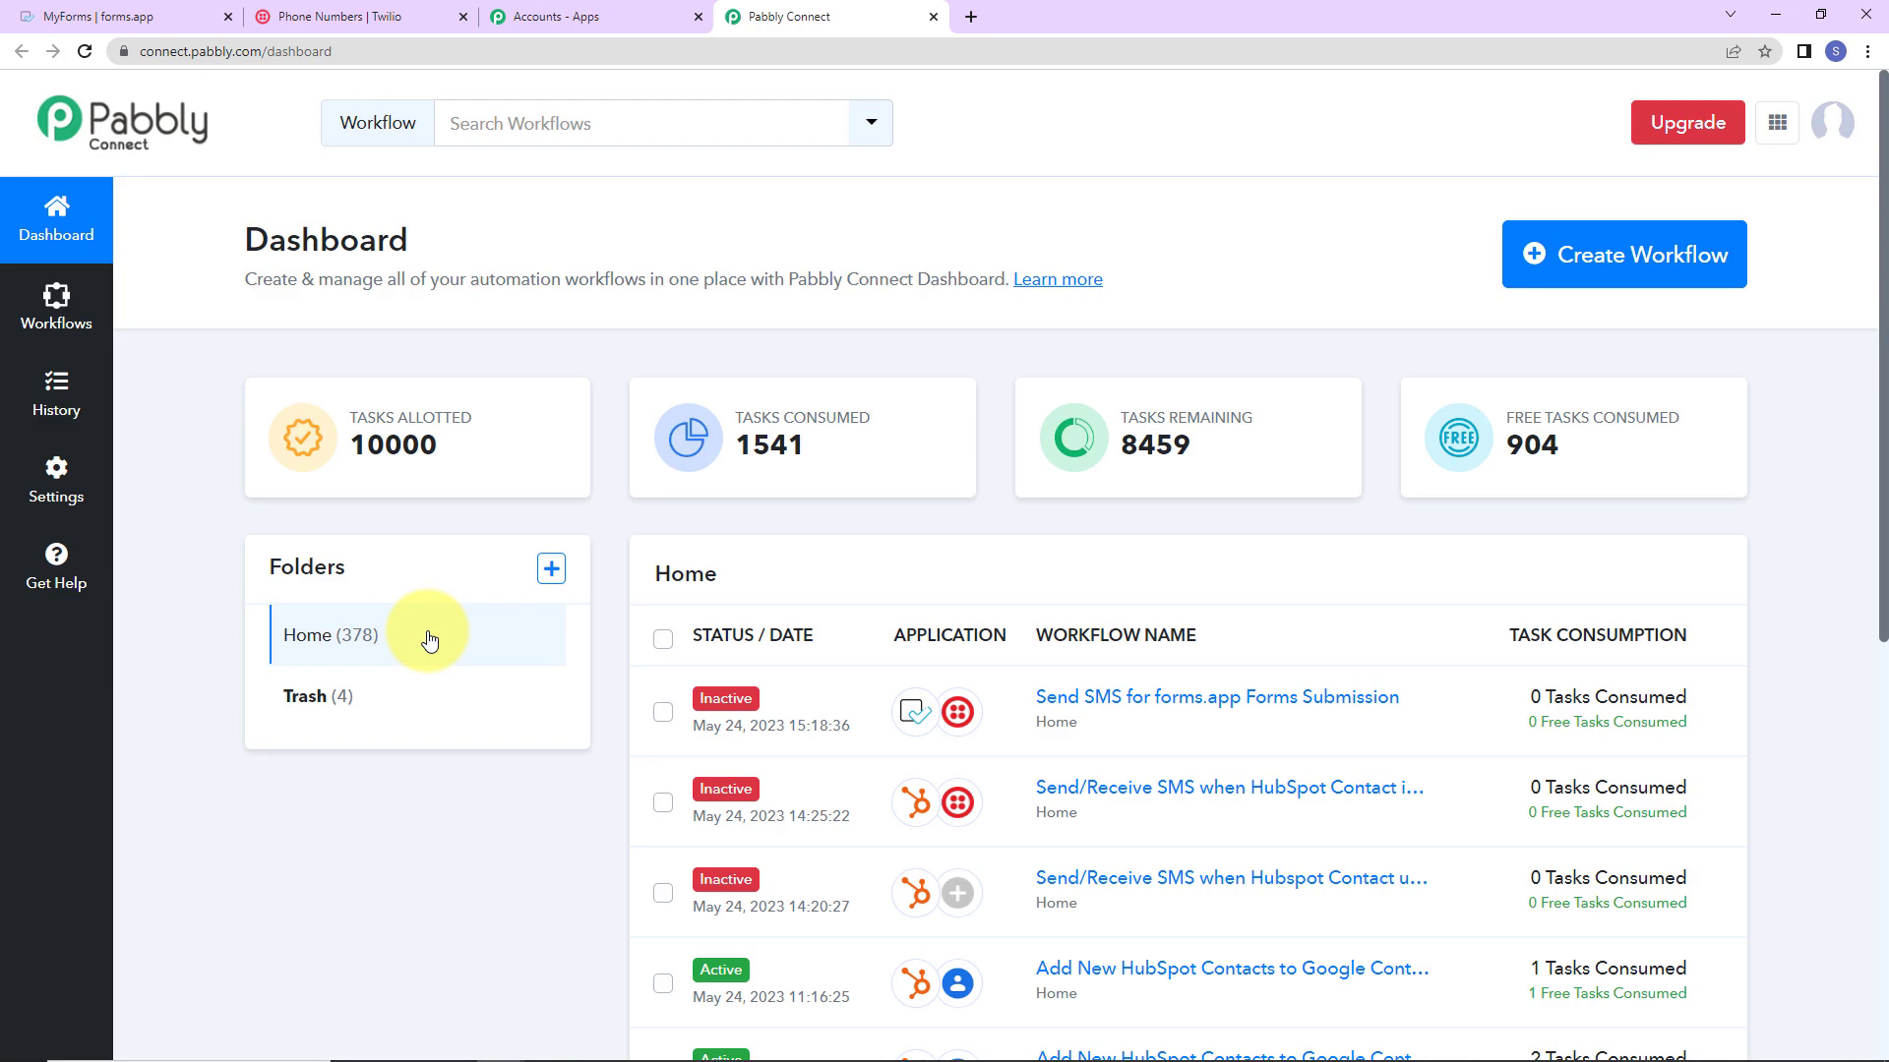
left_click(1672, 279)
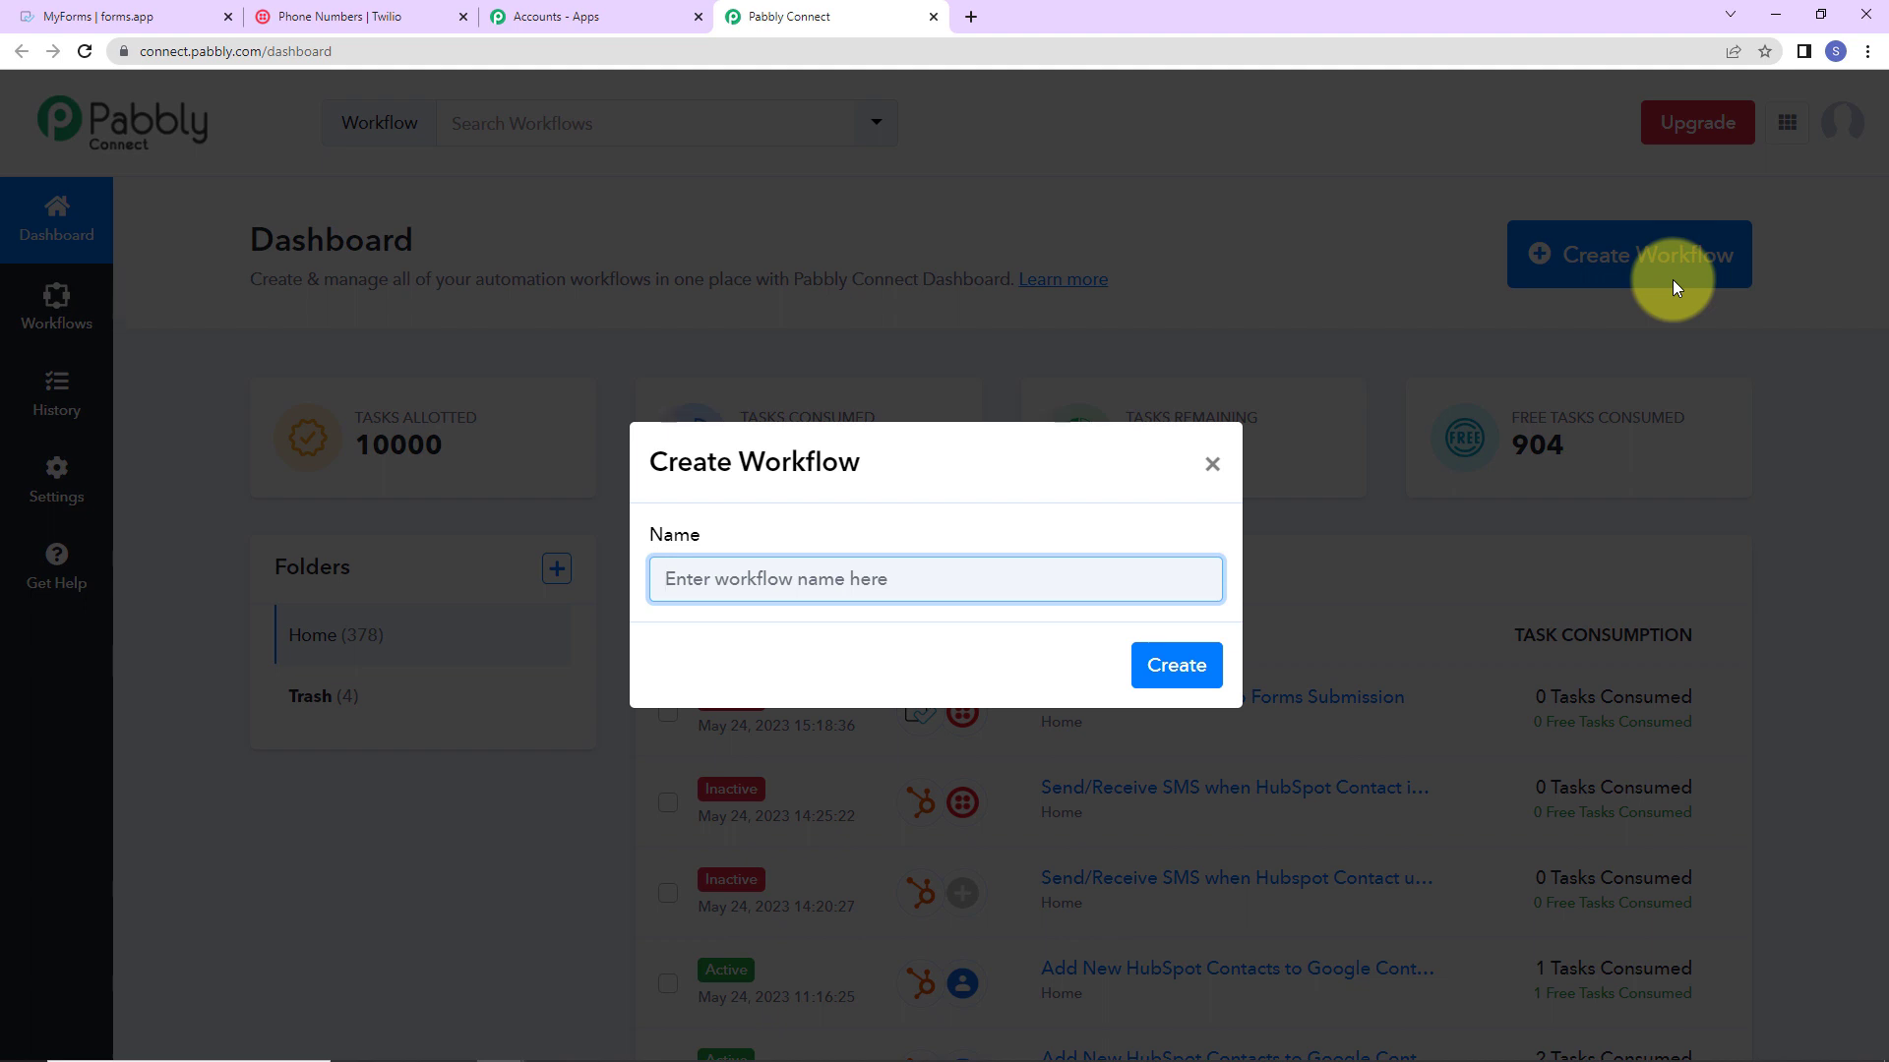
Step: Paste 'Send/Receive SMS for forms.app Forms Submission' as the workflow name and create it
type("Send/Receive SMS for forms.app Forms Submission")
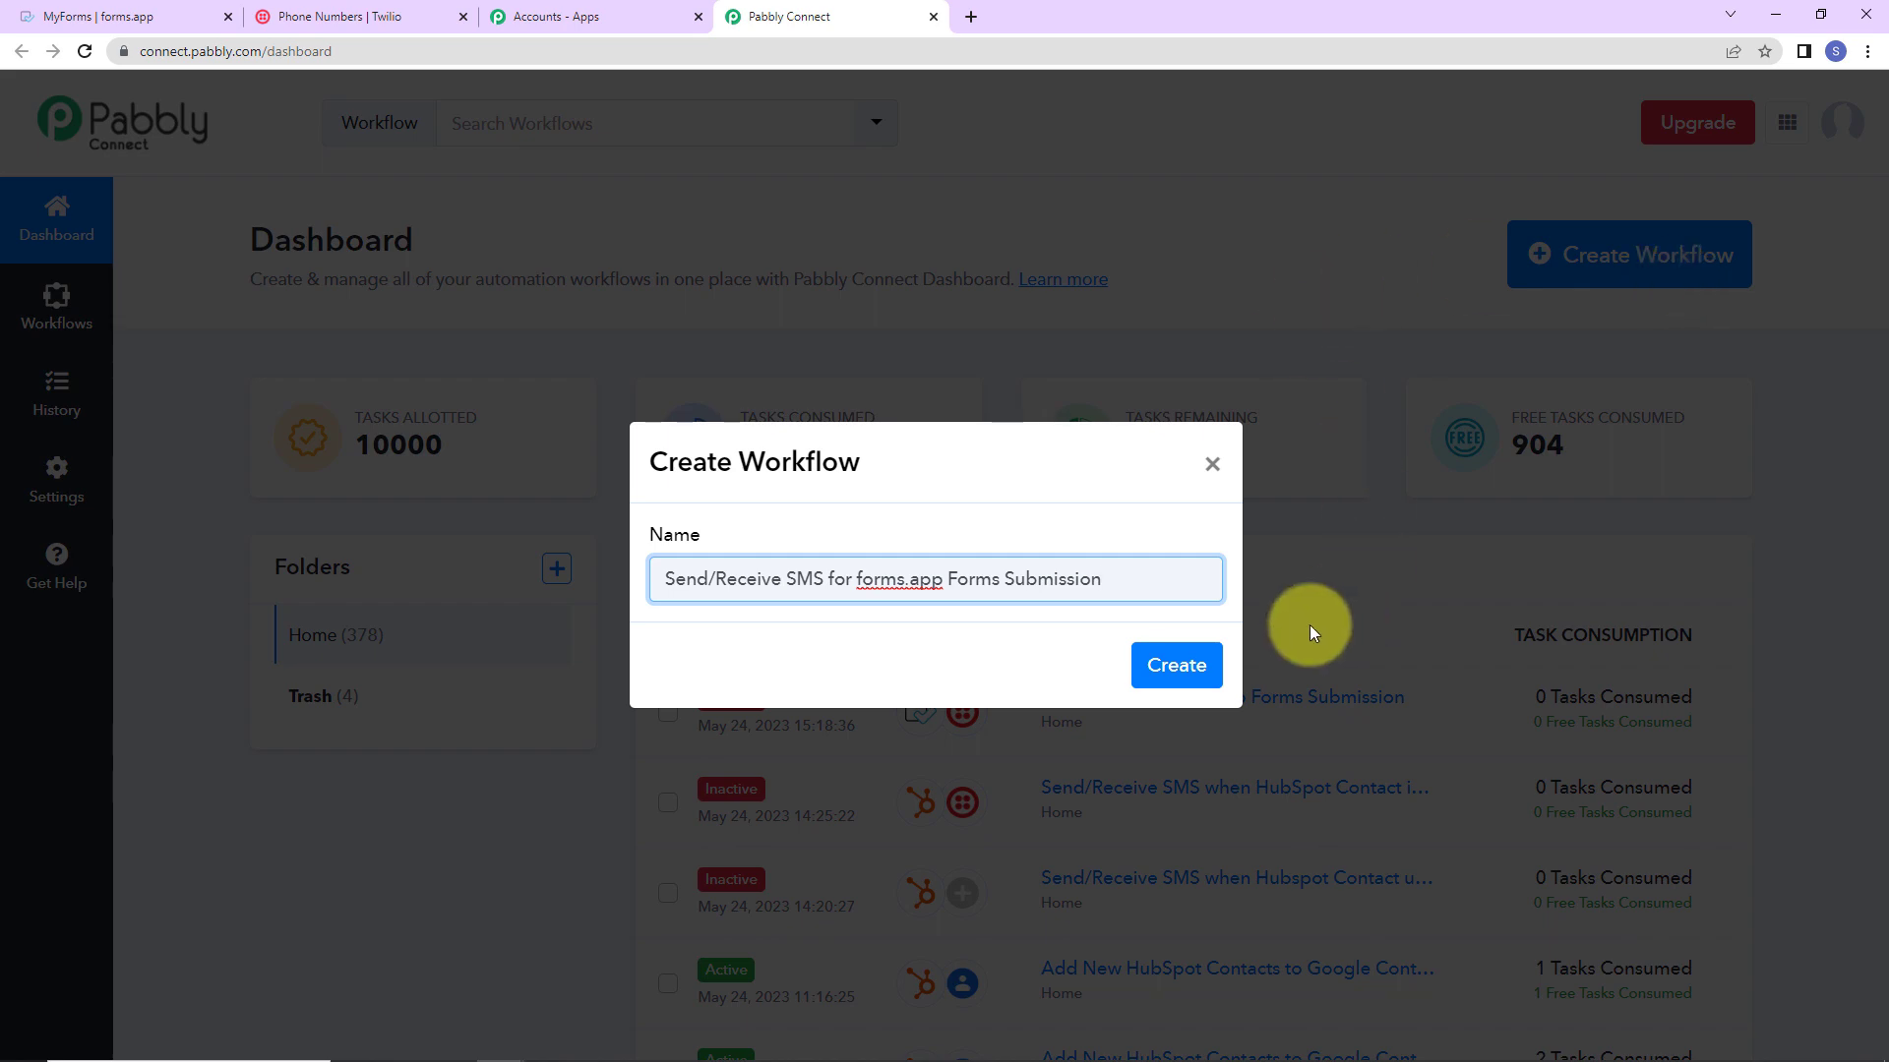
left_click(1165, 665)
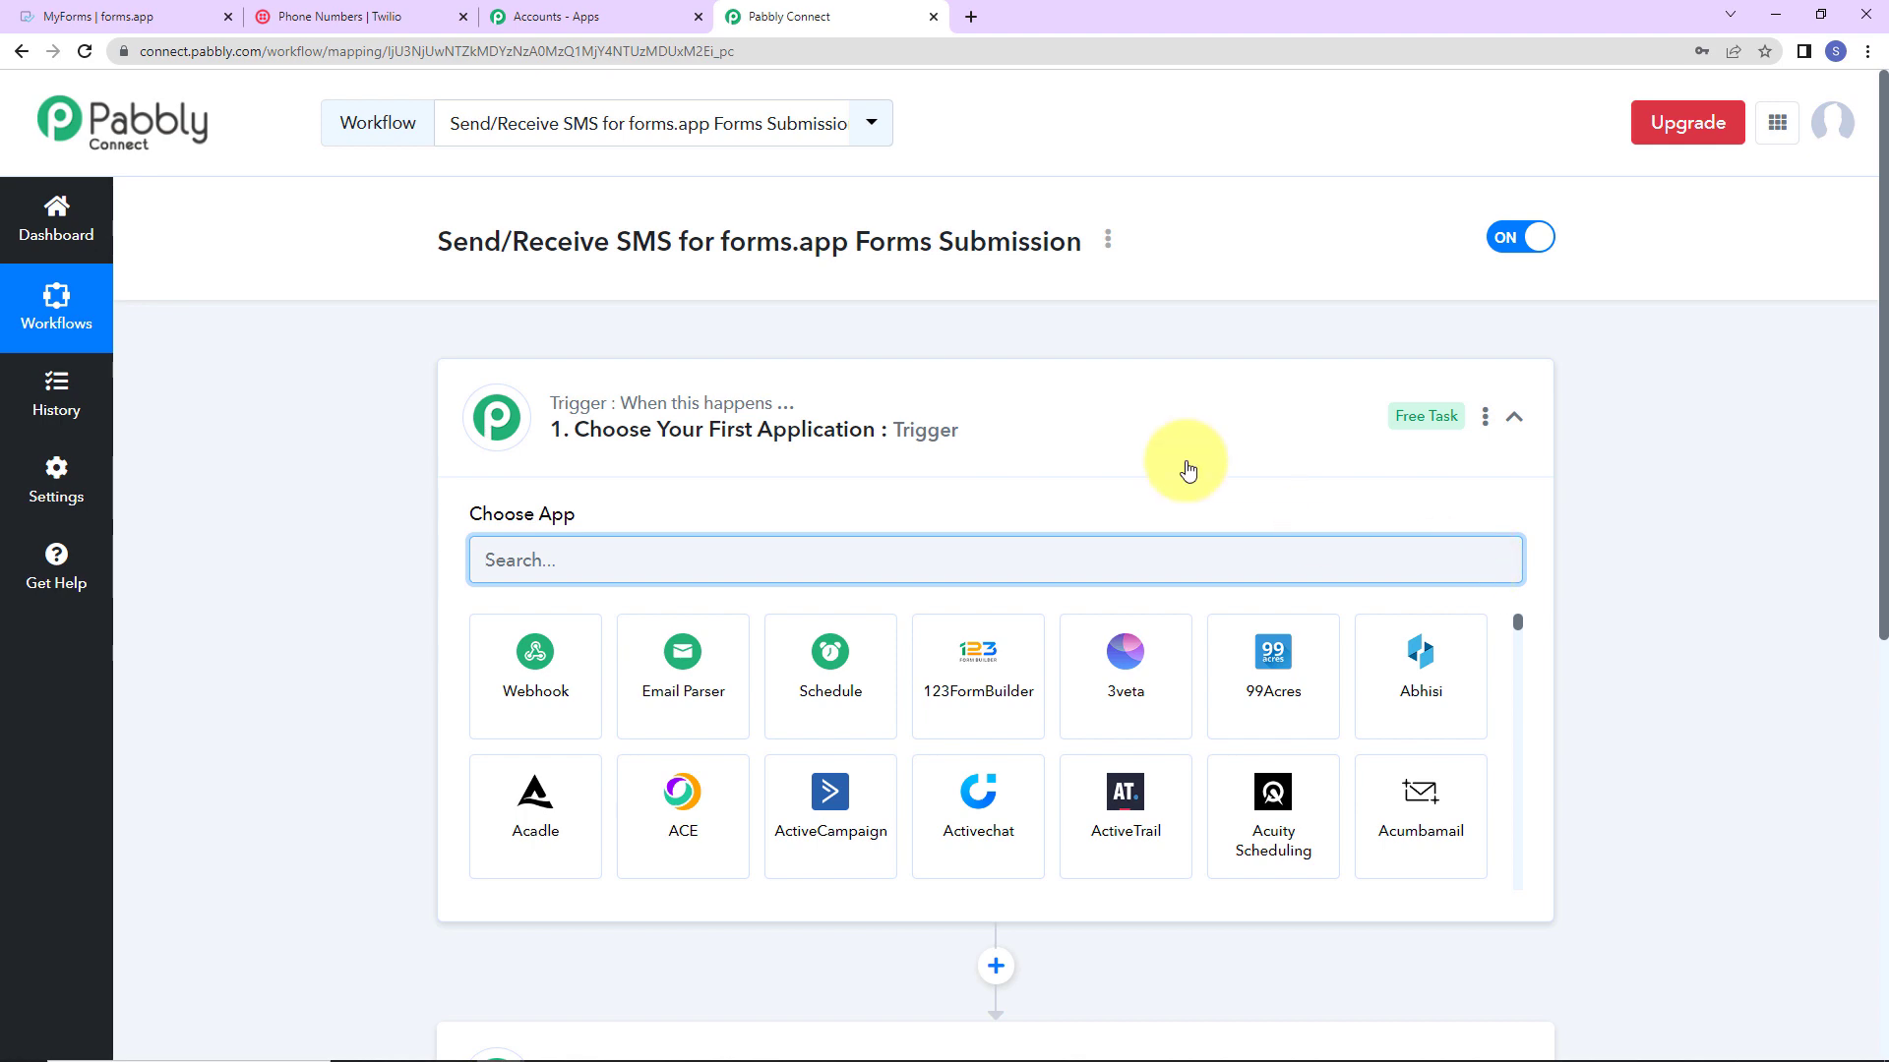
scroll(935, 591, "down", 5)
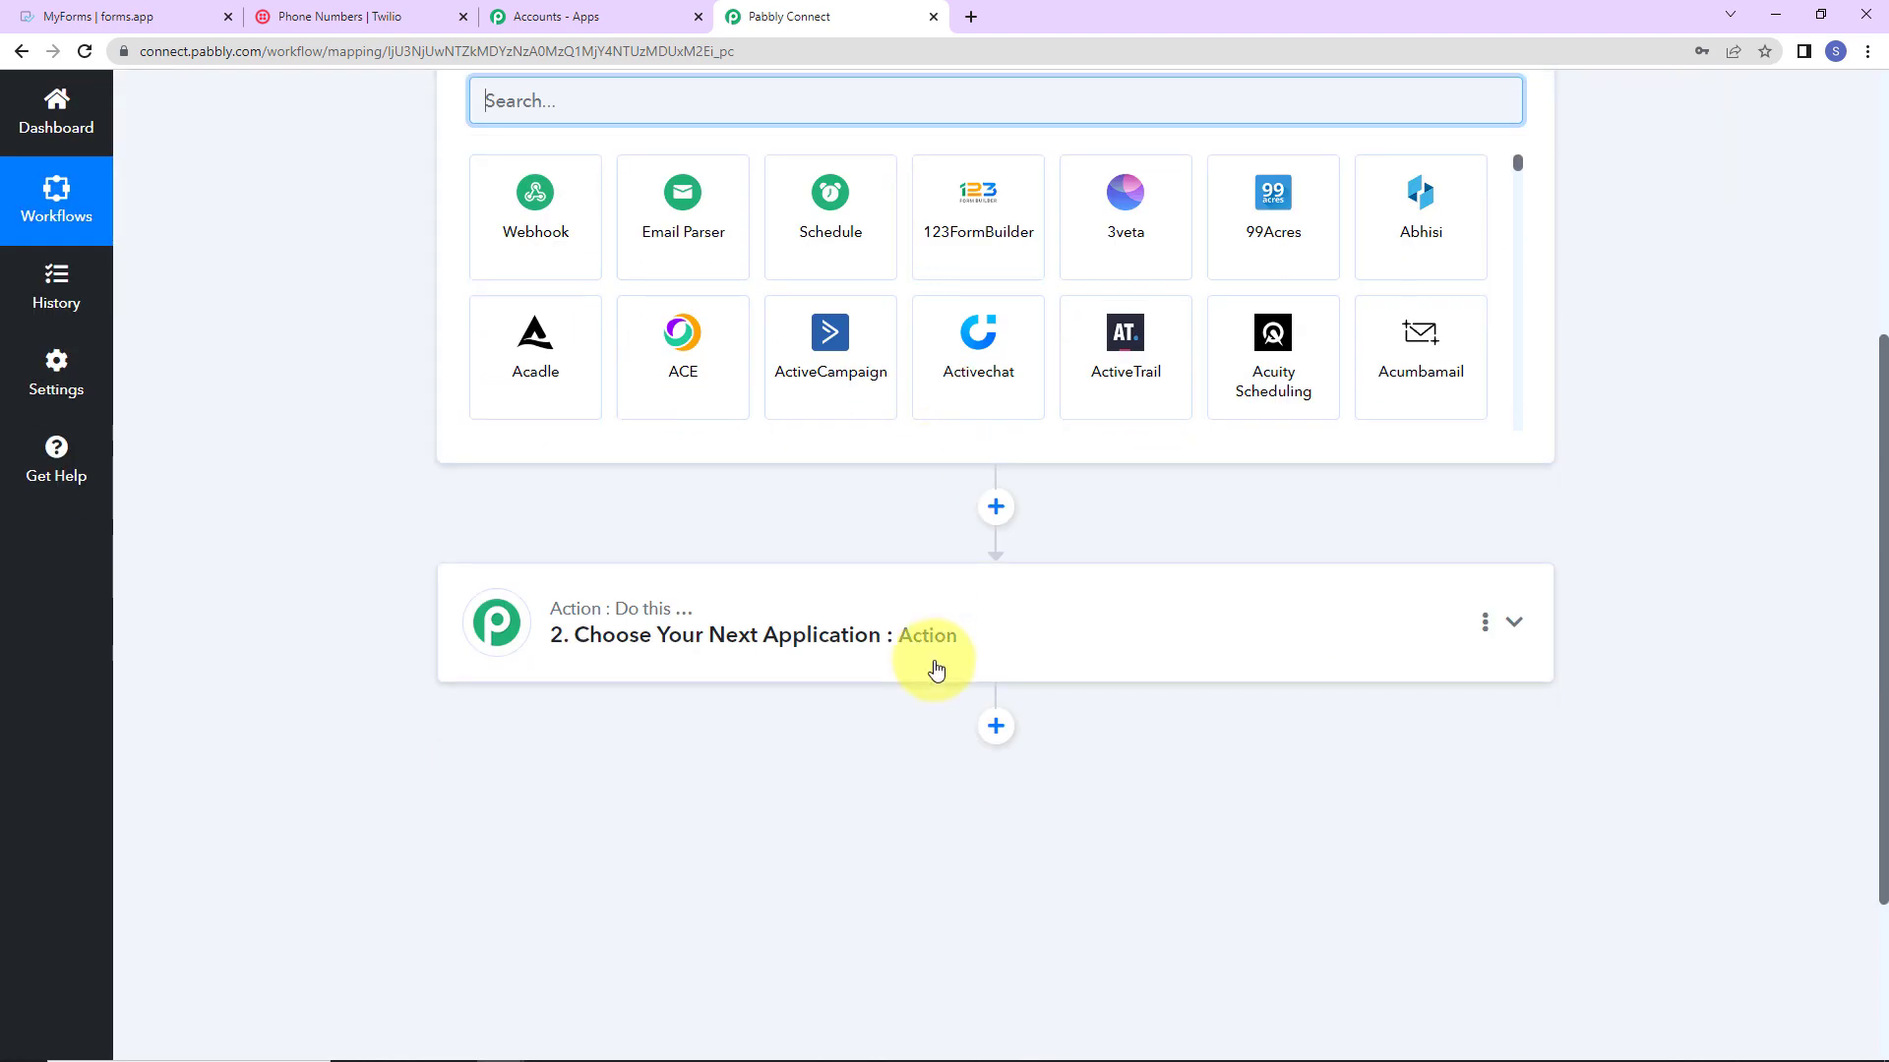
scroll(936, 669, "up", 3)
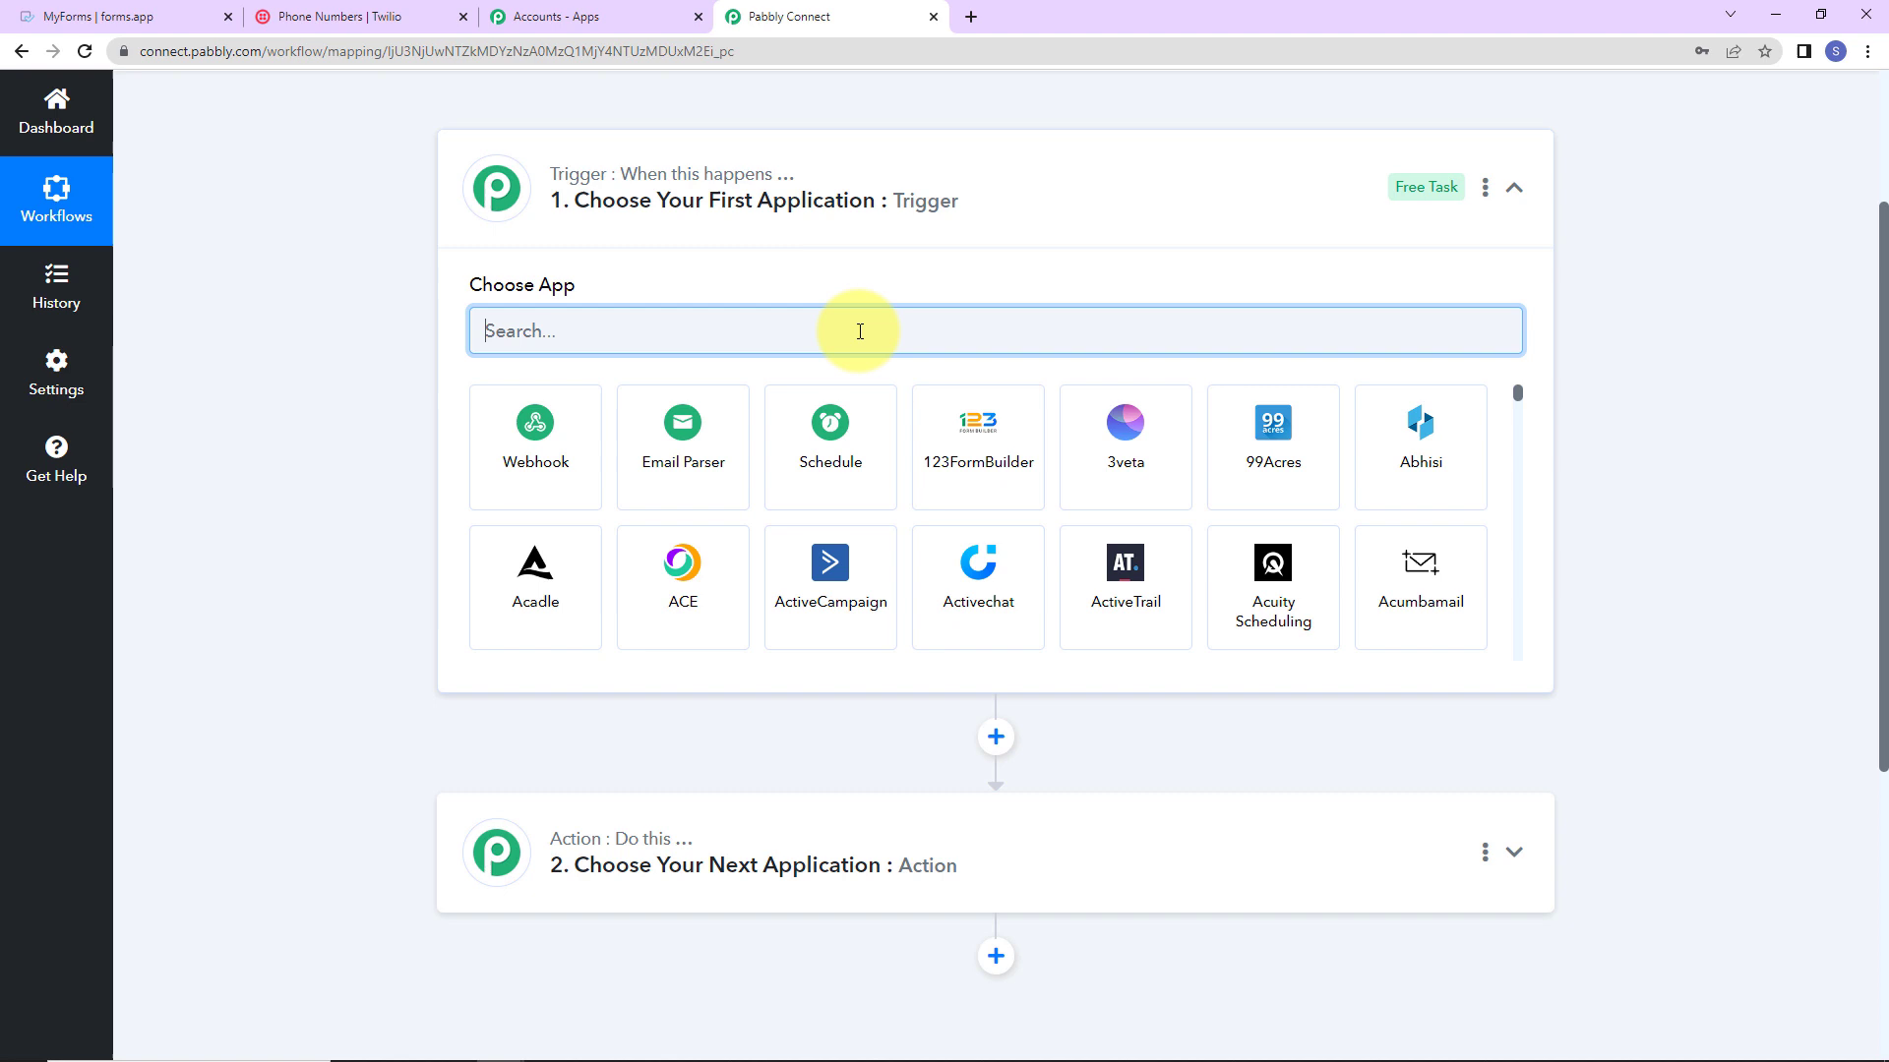
Step: Set the trigger app to forms.app with the New Form Submission event
type("forms")
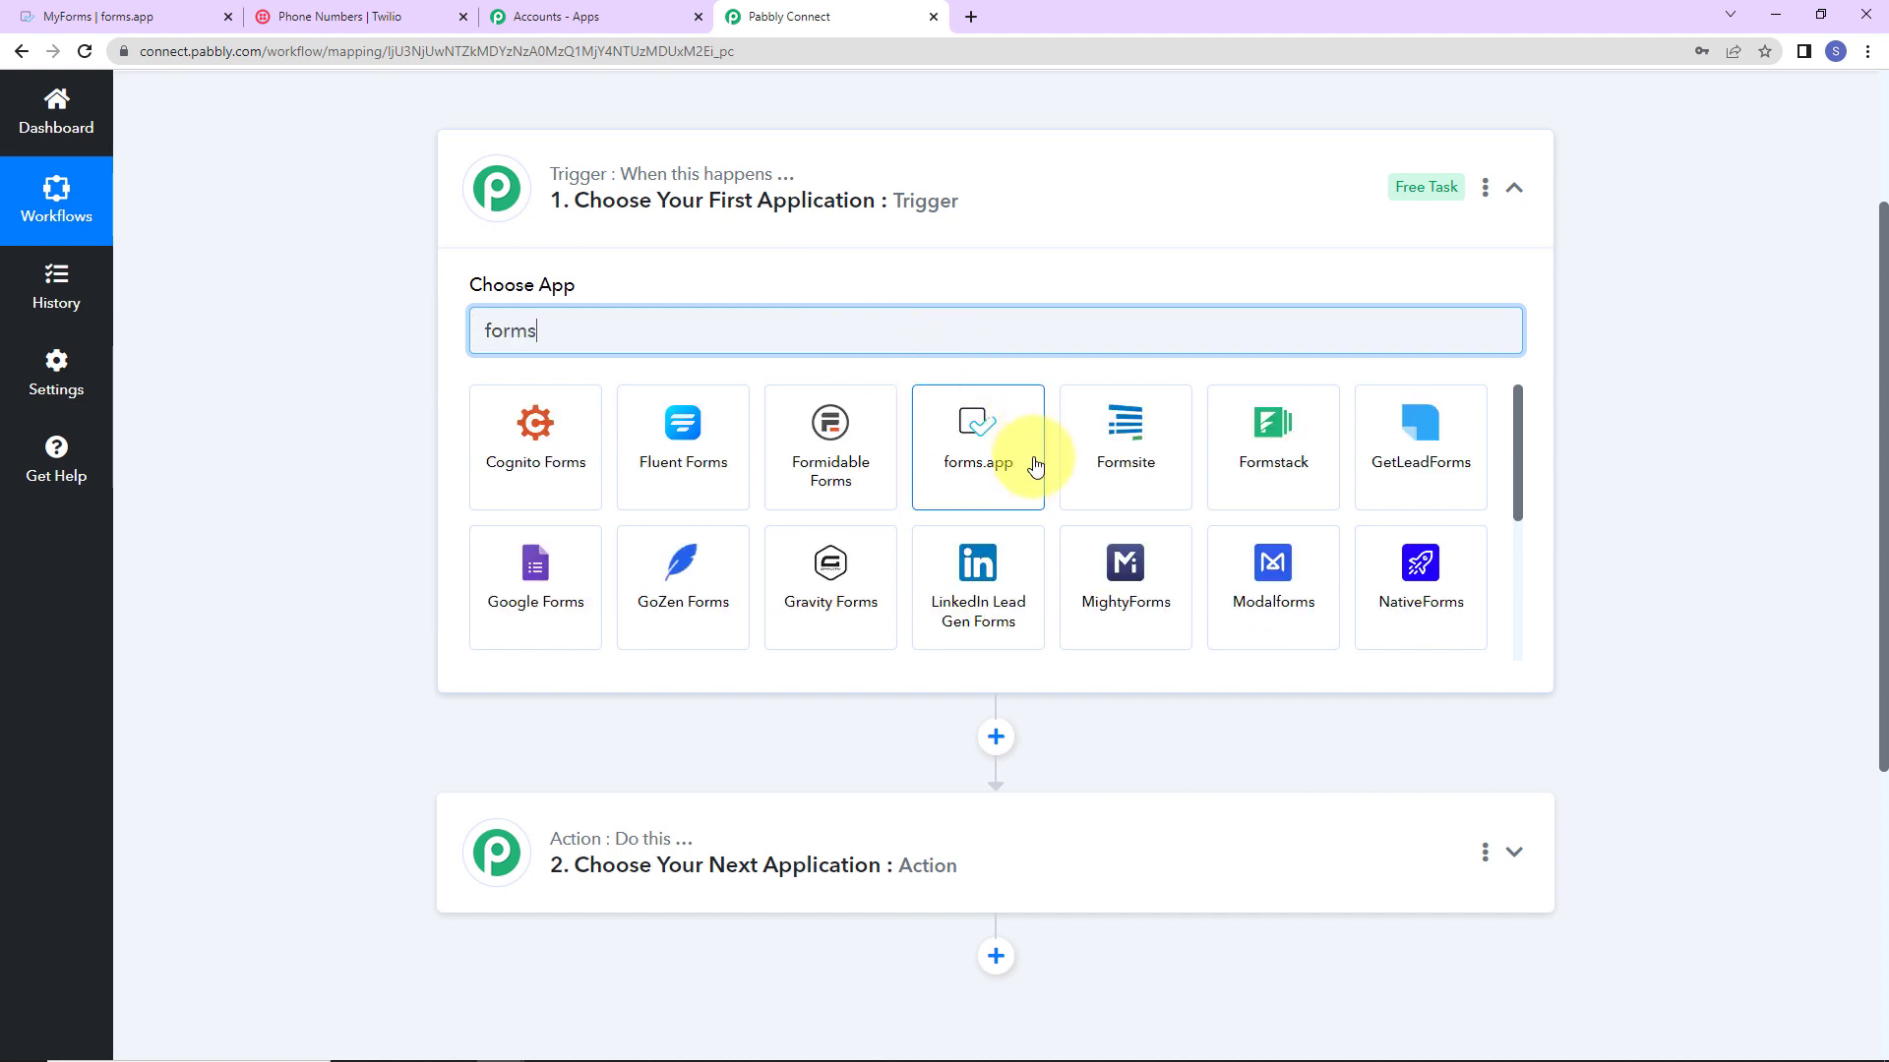
left_click(1035, 464)
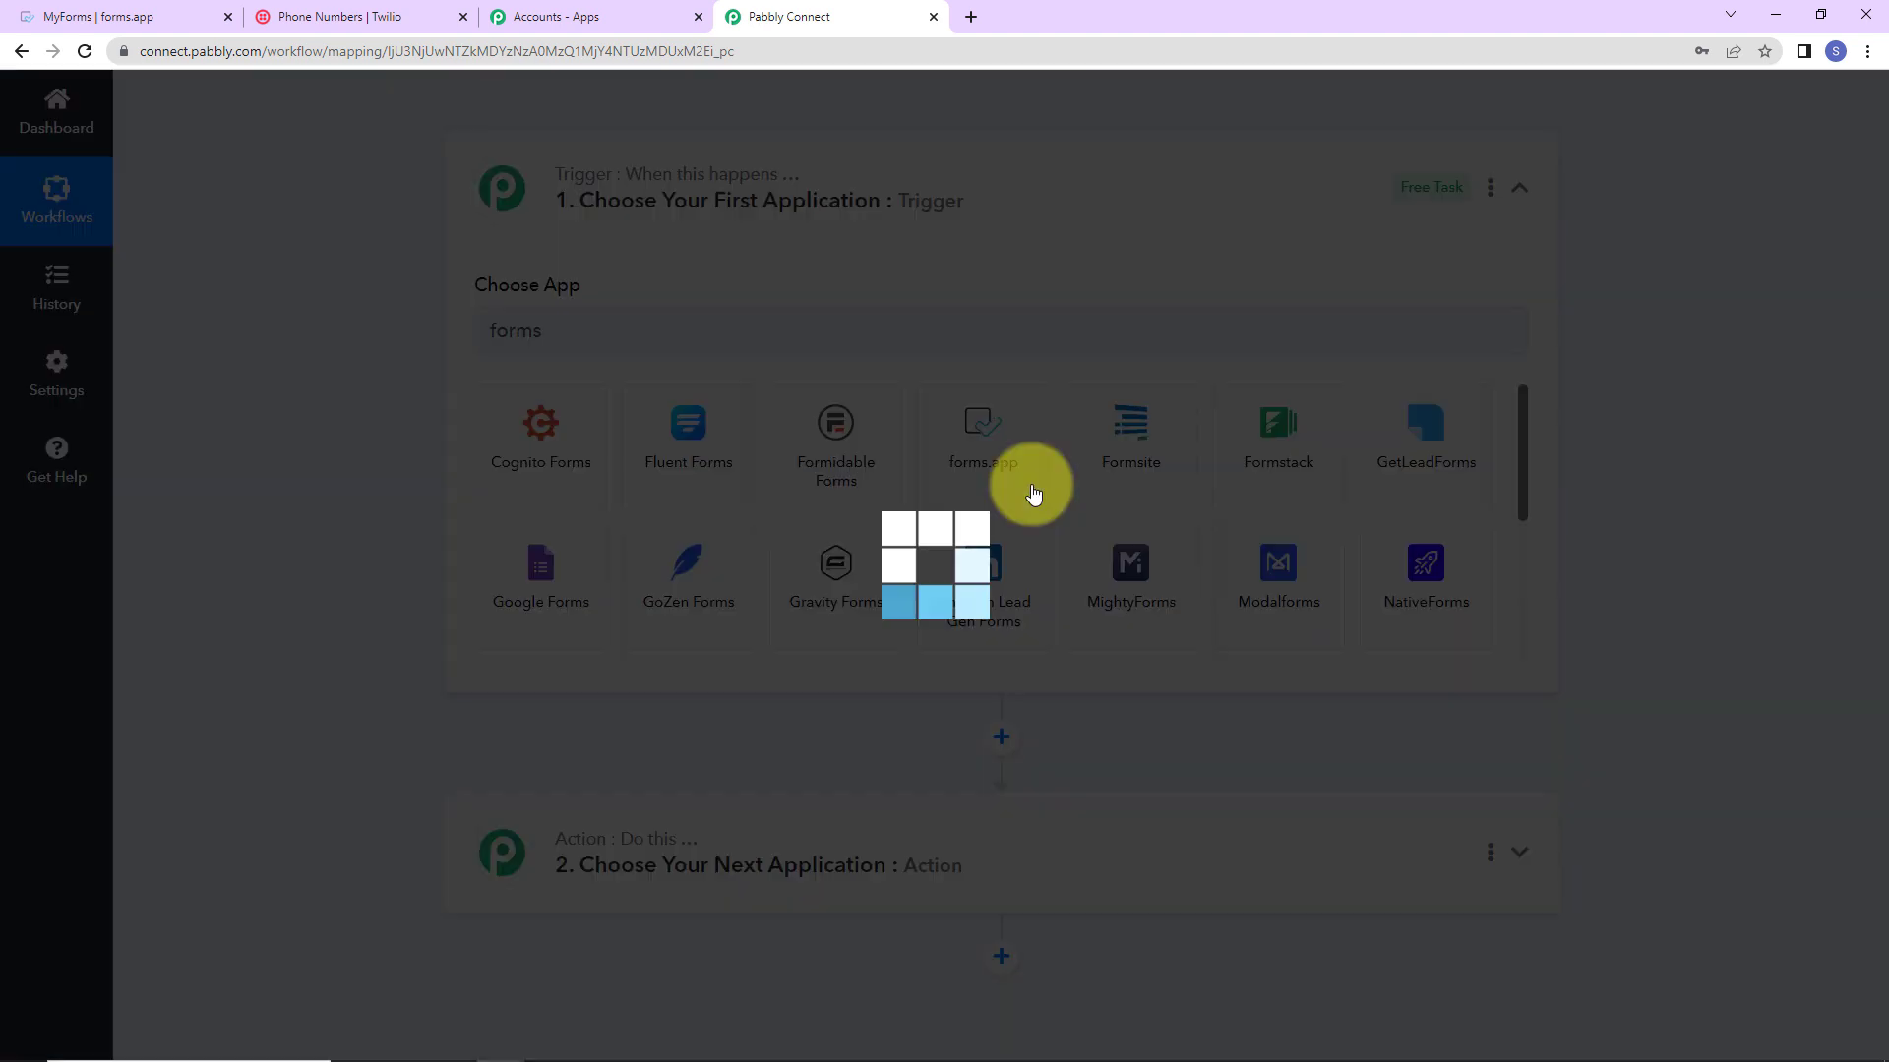
left_click(563, 433)
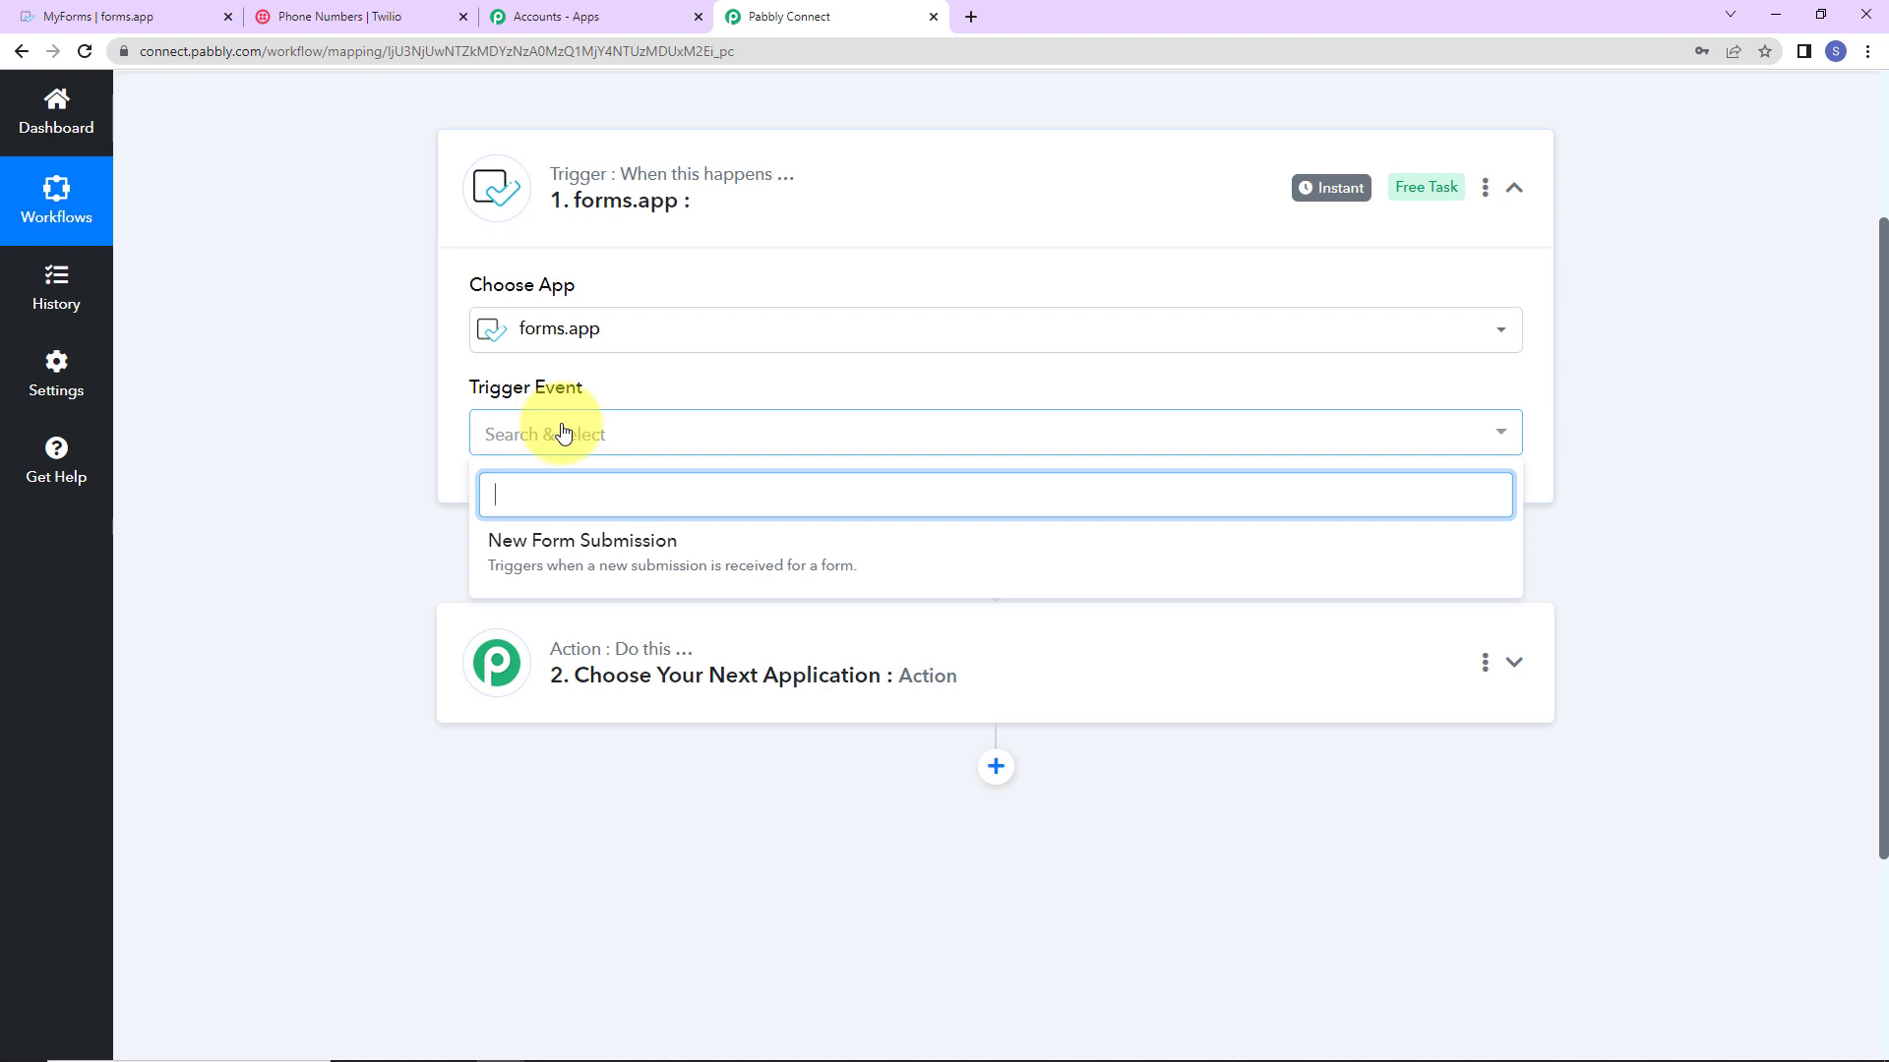
left_click(546, 557)
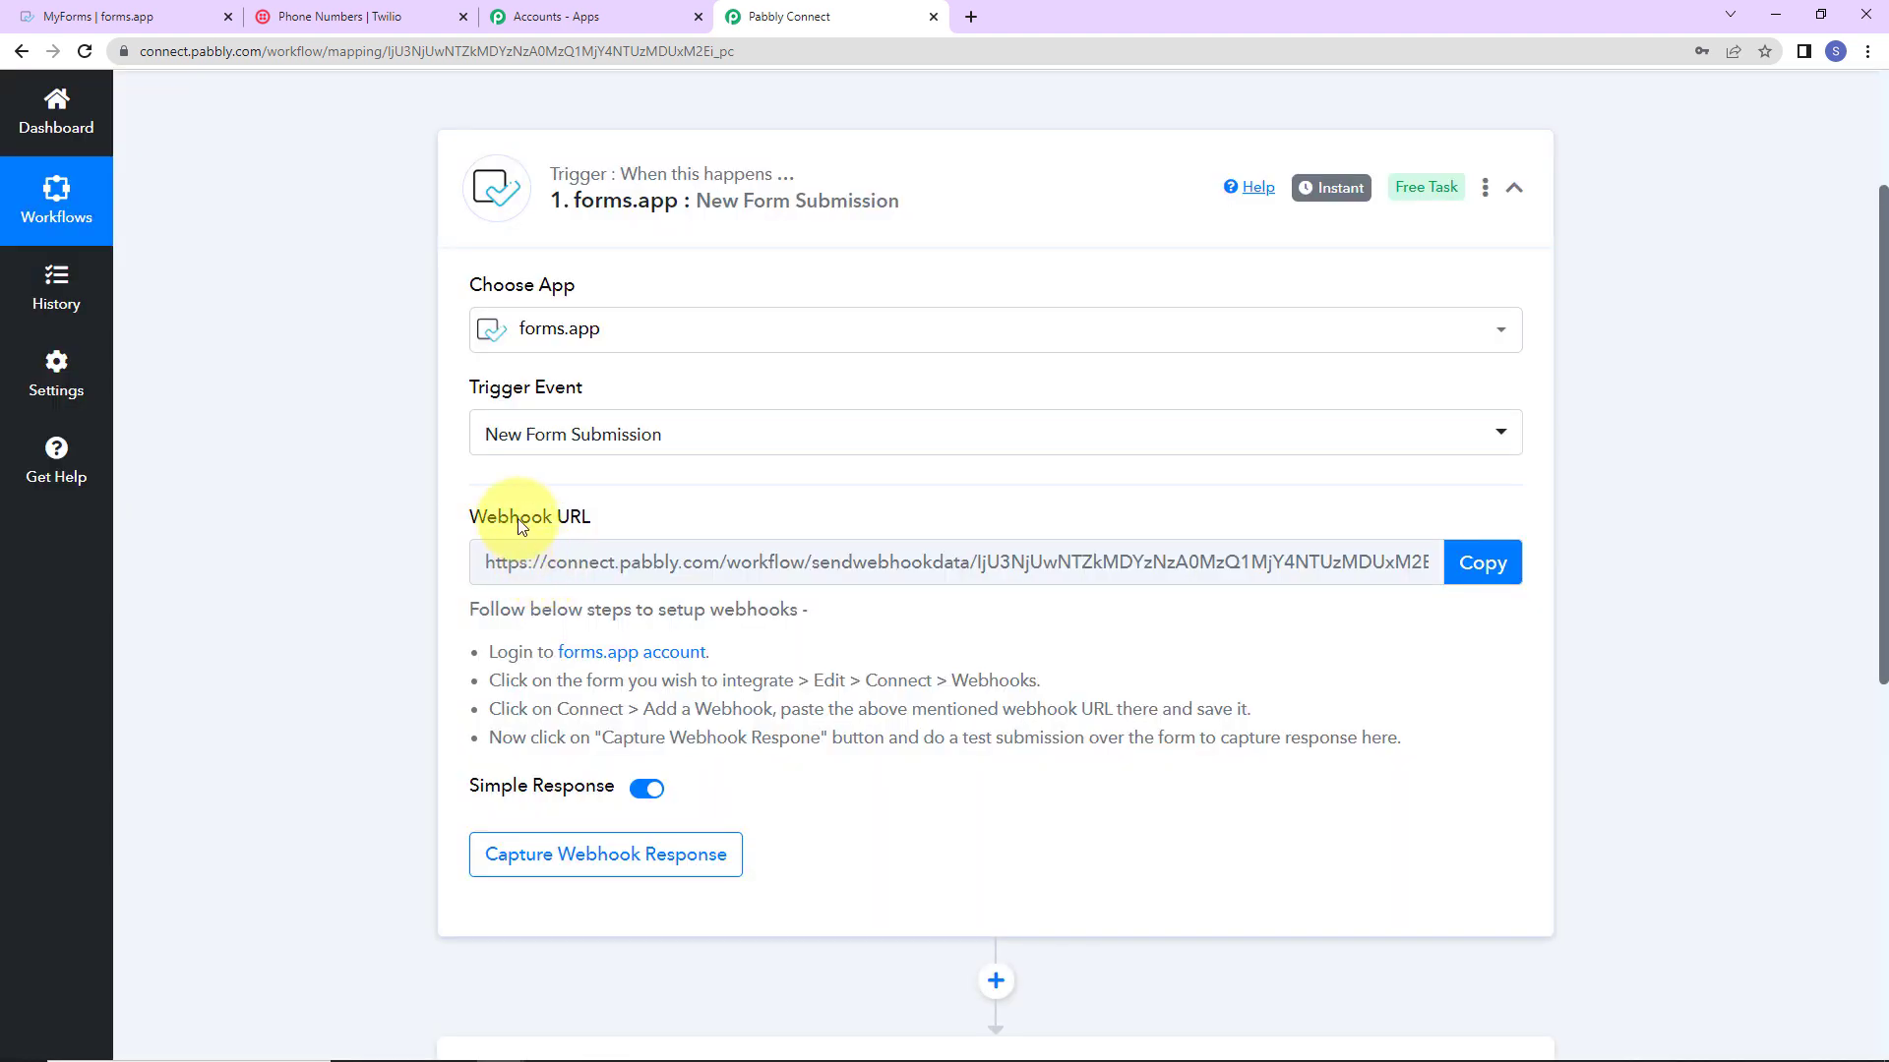
Step: Highlight the trigger's Webhook URL and start capturing a webhook response
mouse_move(470, 517)
left_click_drag(469, 517, 640, 521)
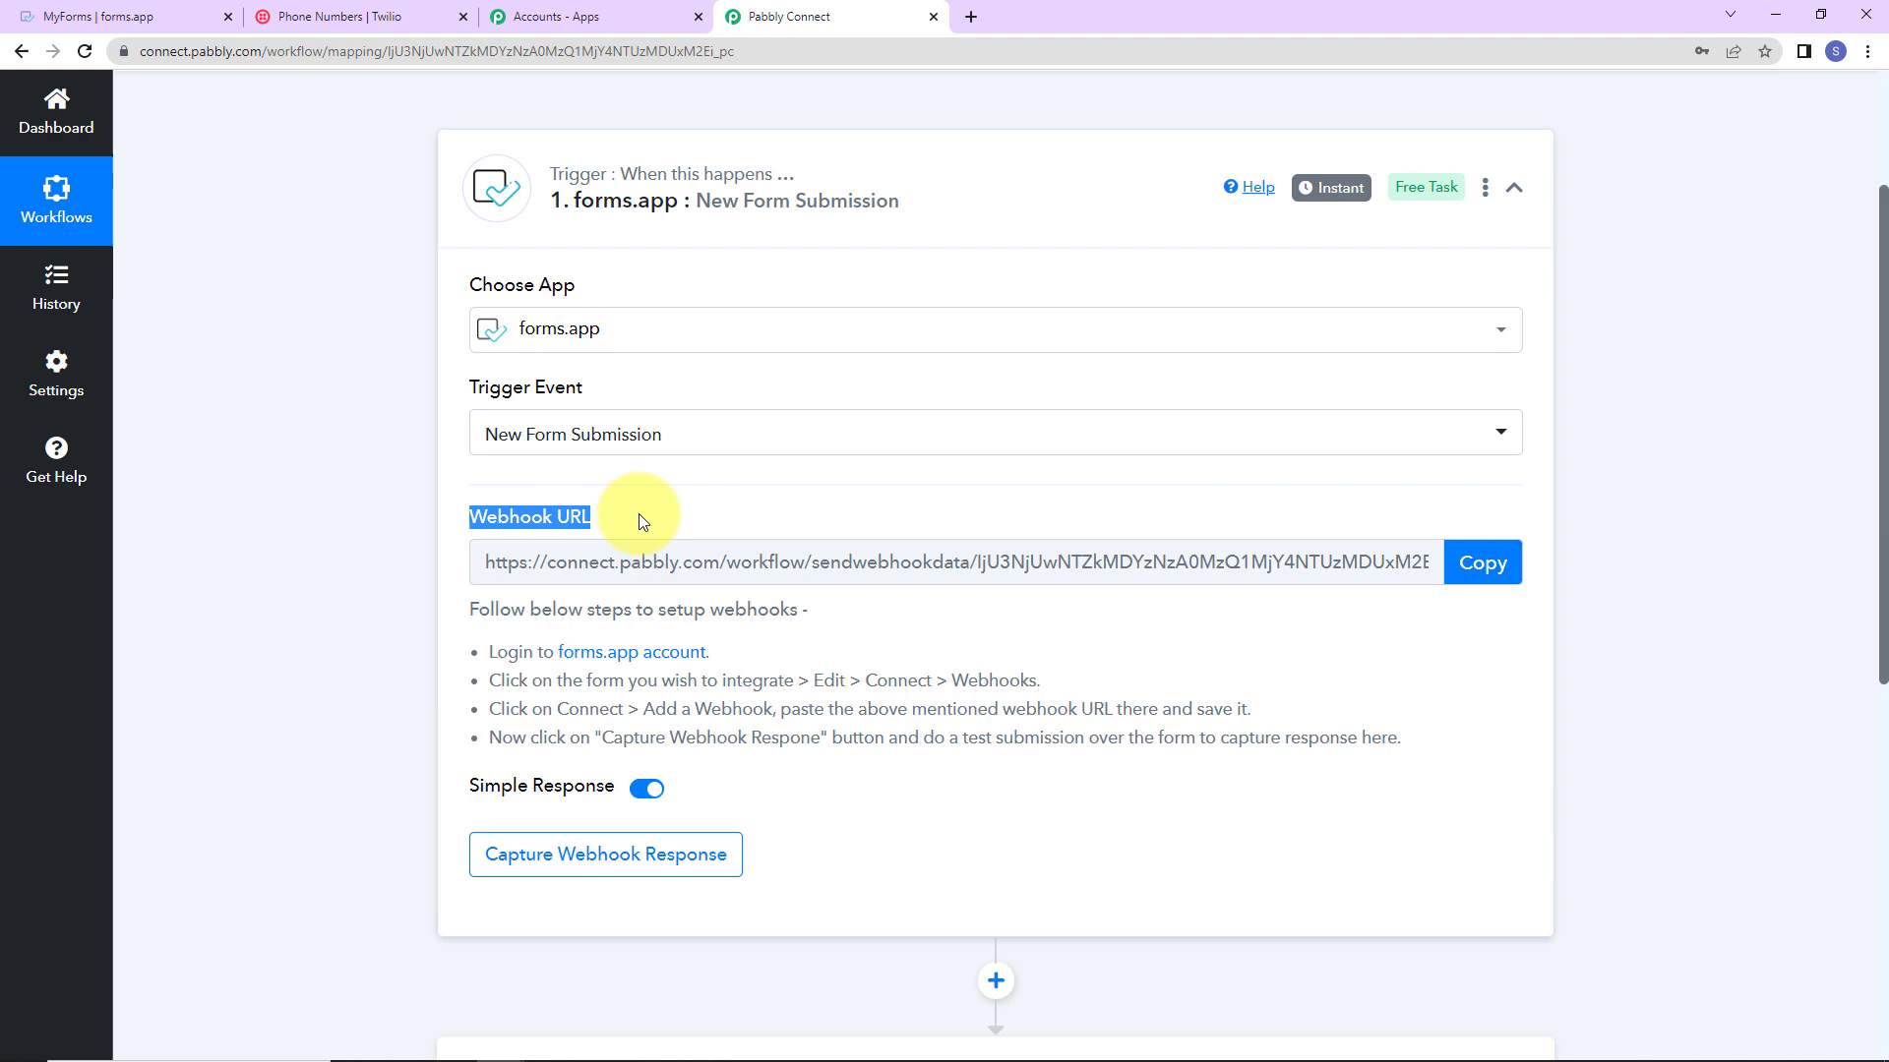
left_click(1479, 569)
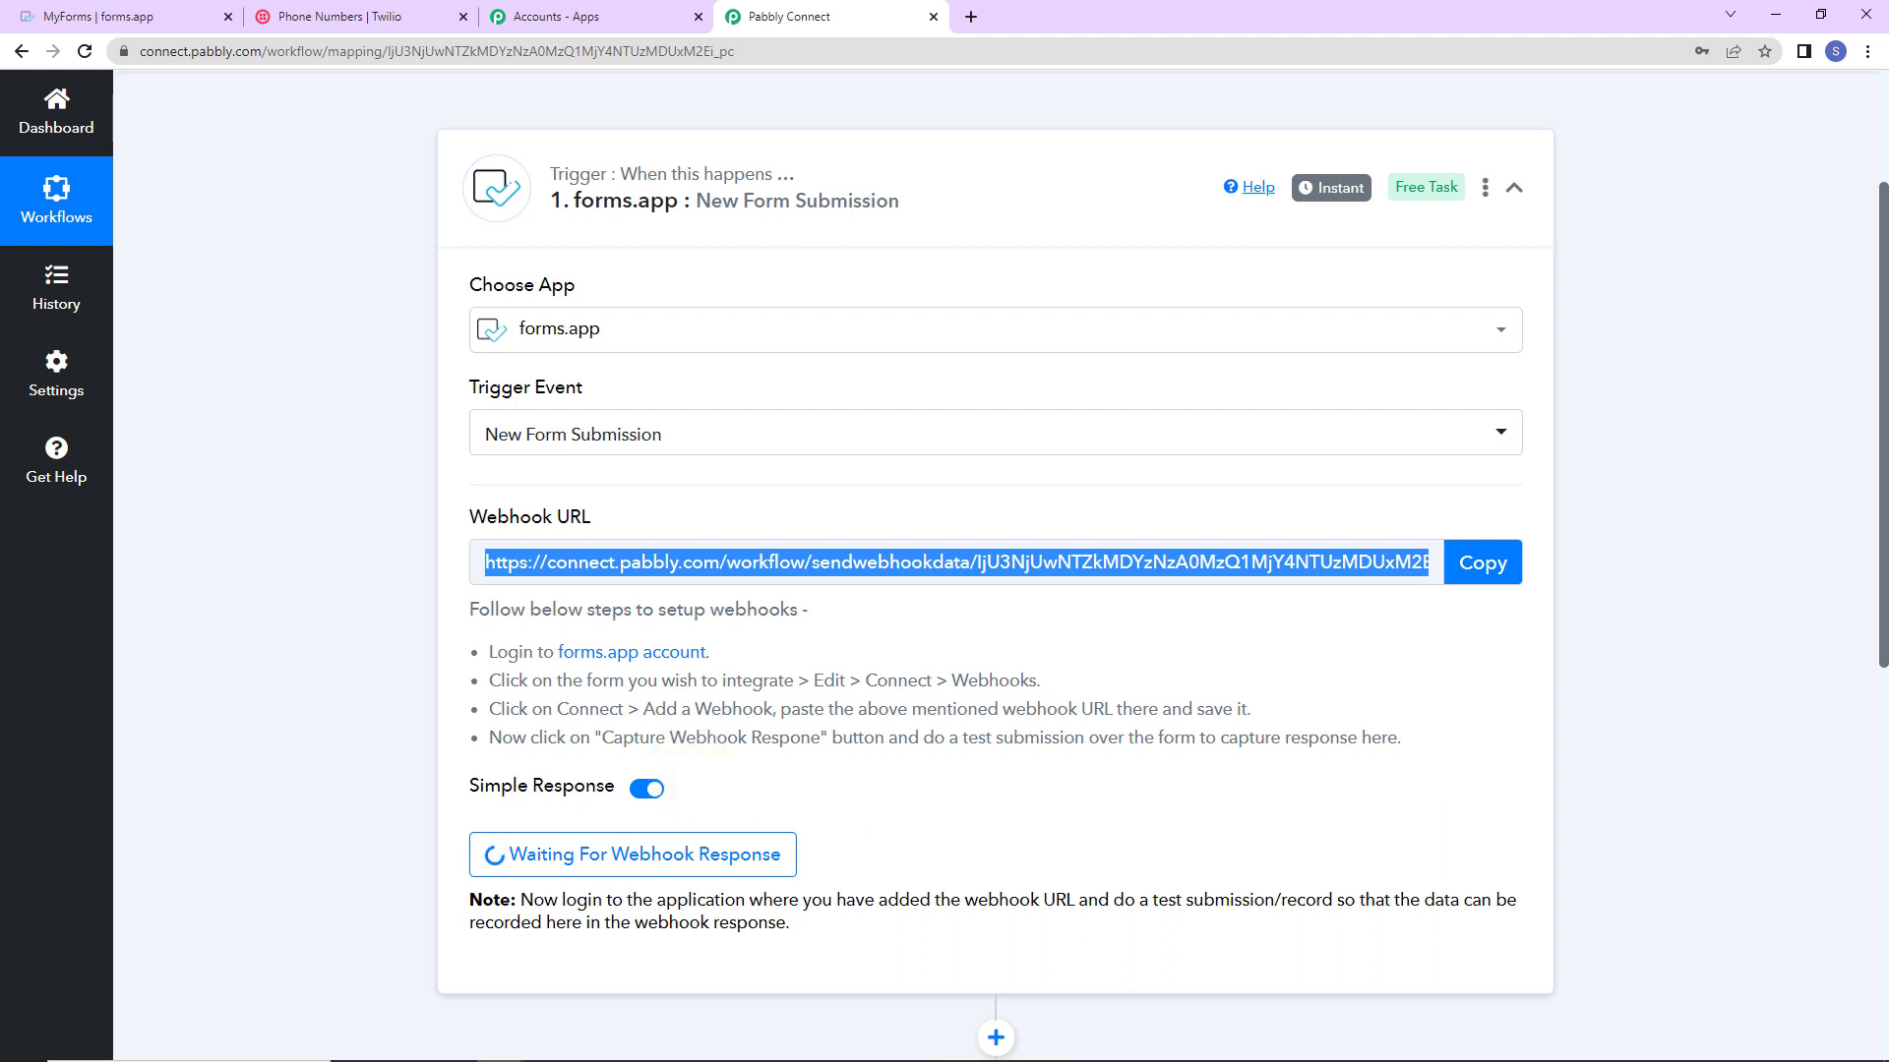
Step: Open the Contact Us Form for editing in forms.app
left_click(104, 20)
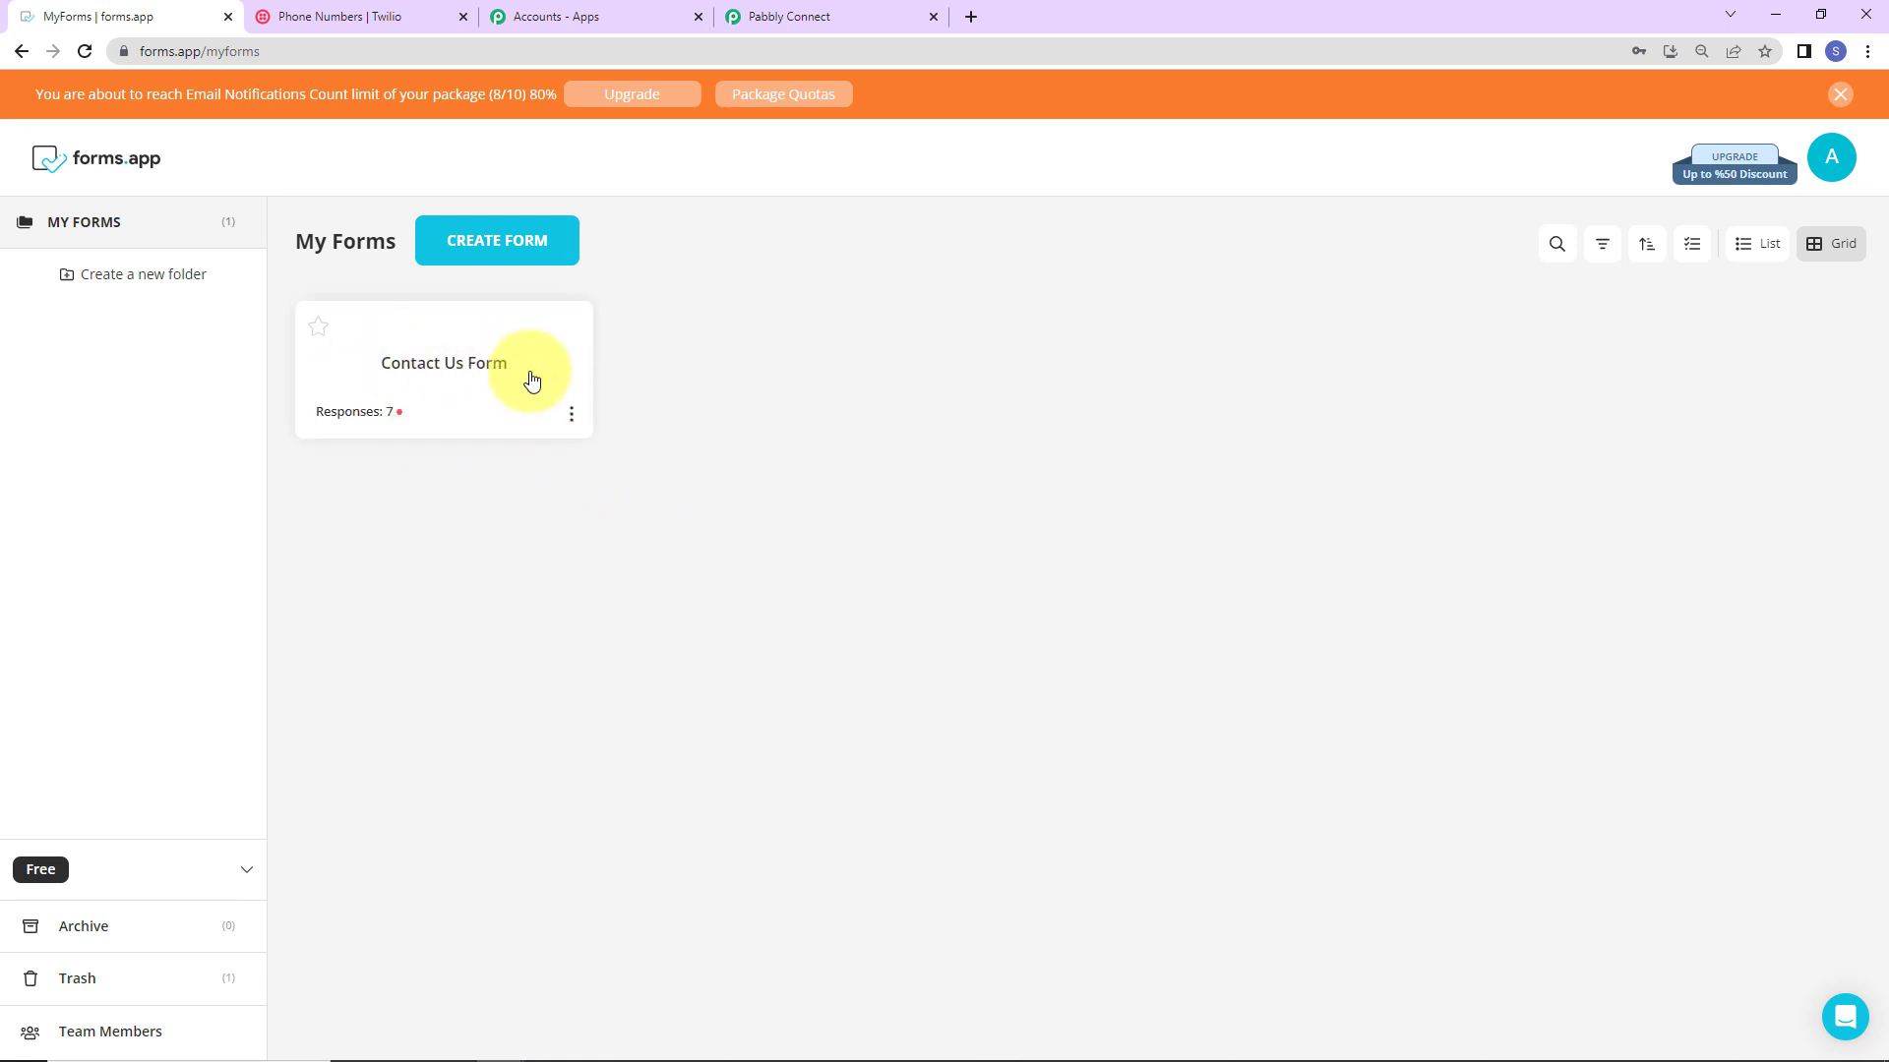
left_click(571, 413)
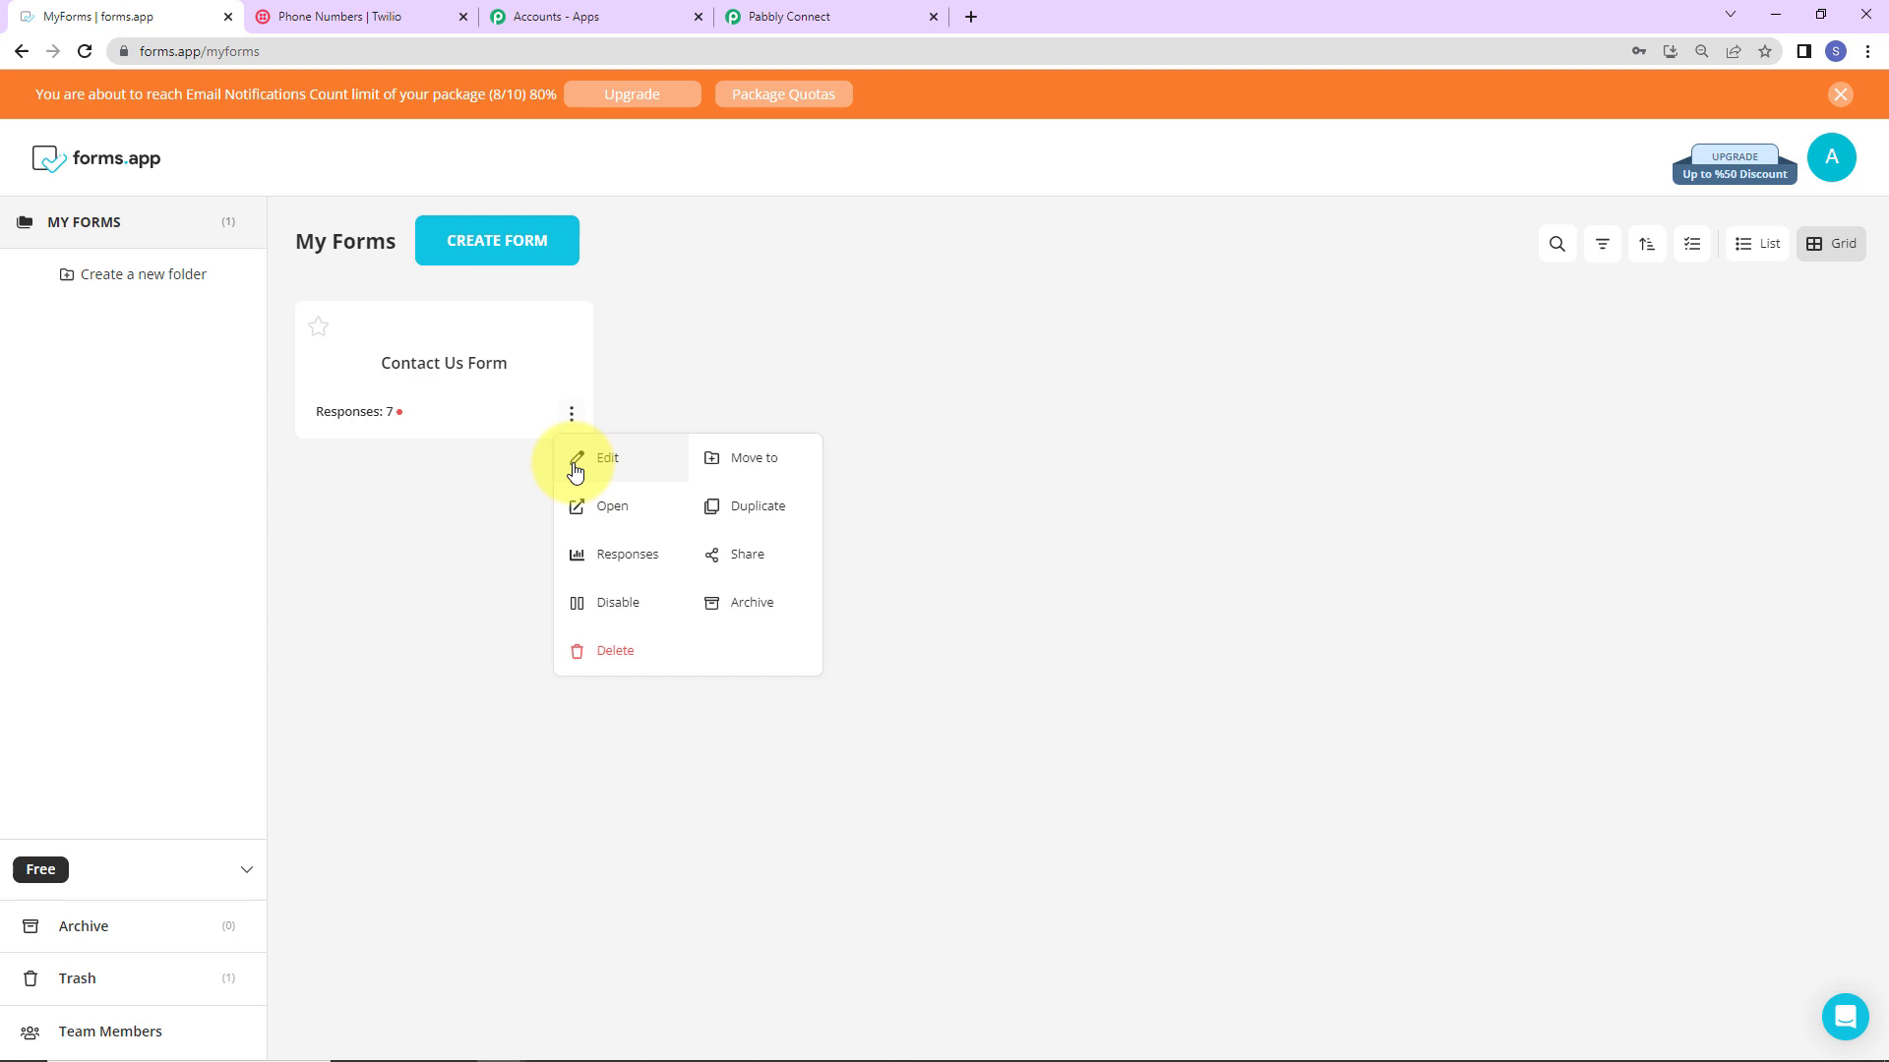
left_click(593, 460)
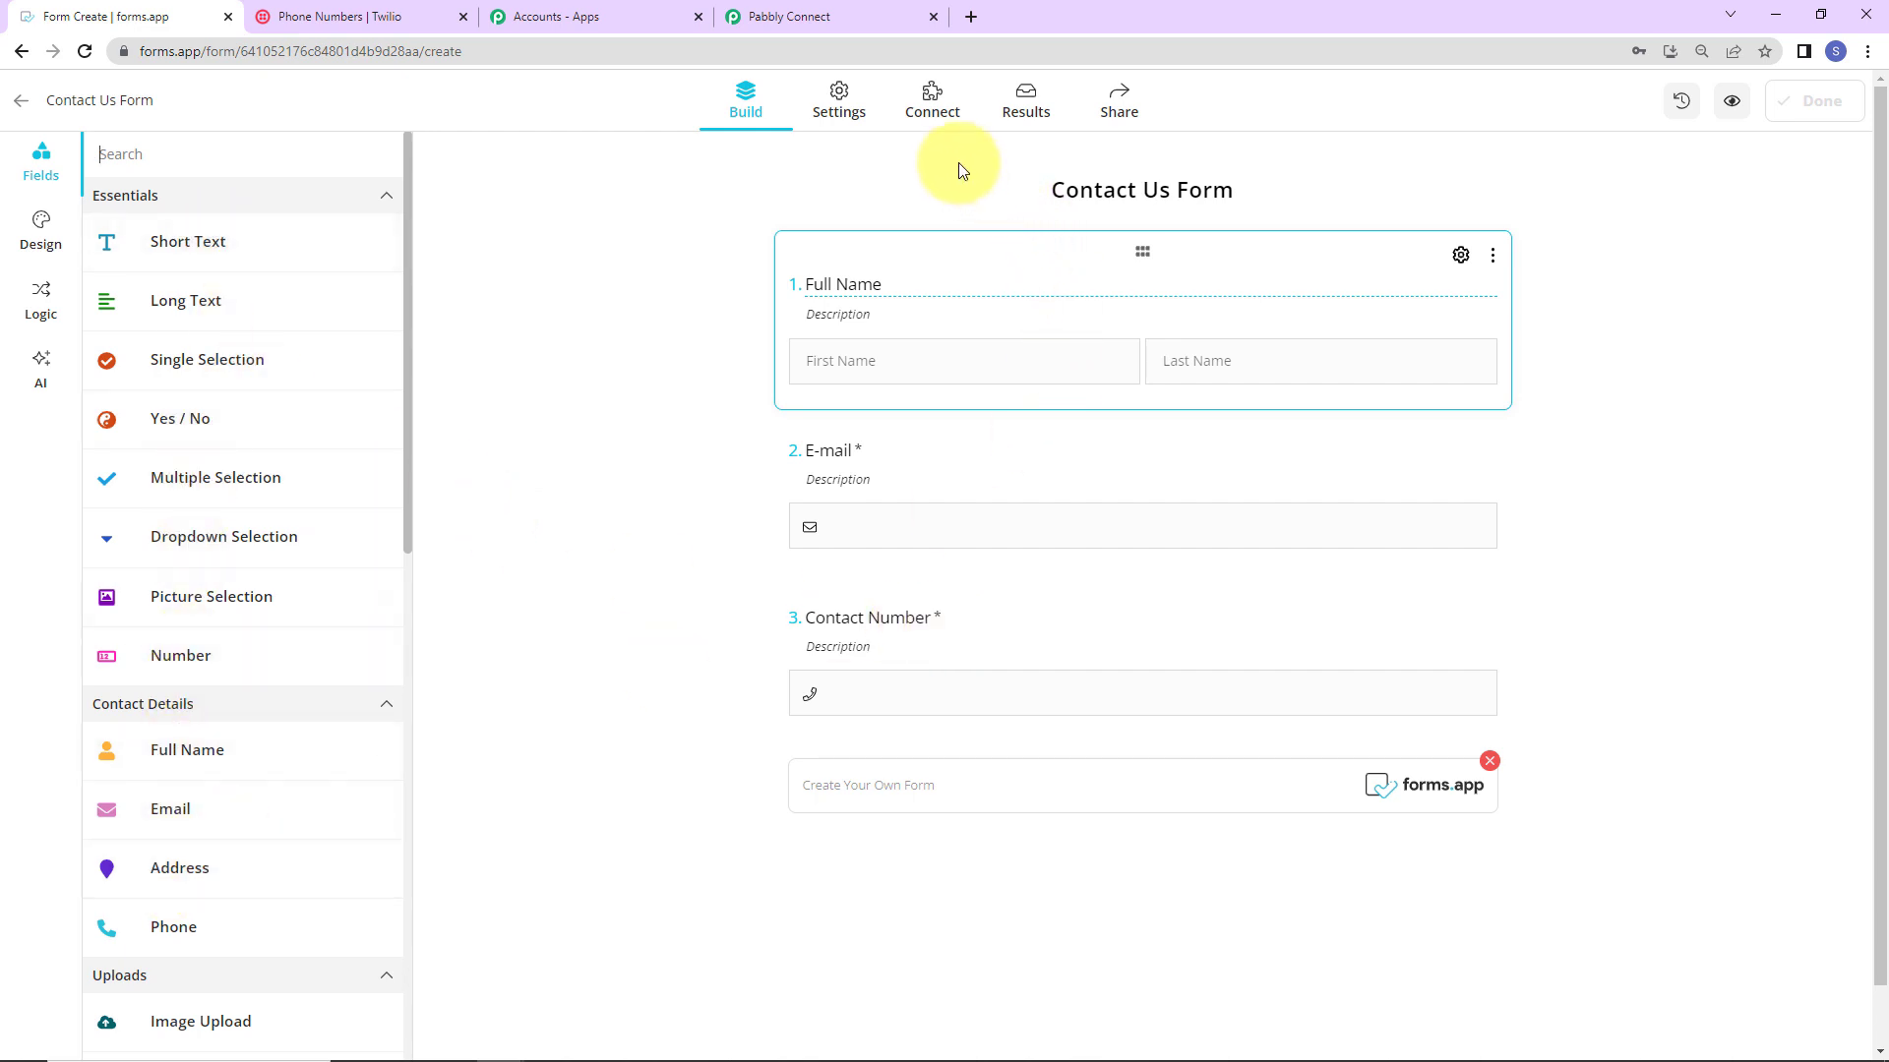
Step: Start adding a new Webhook integration to the form, then return to Pabbly Connect
left_click(932, 107)
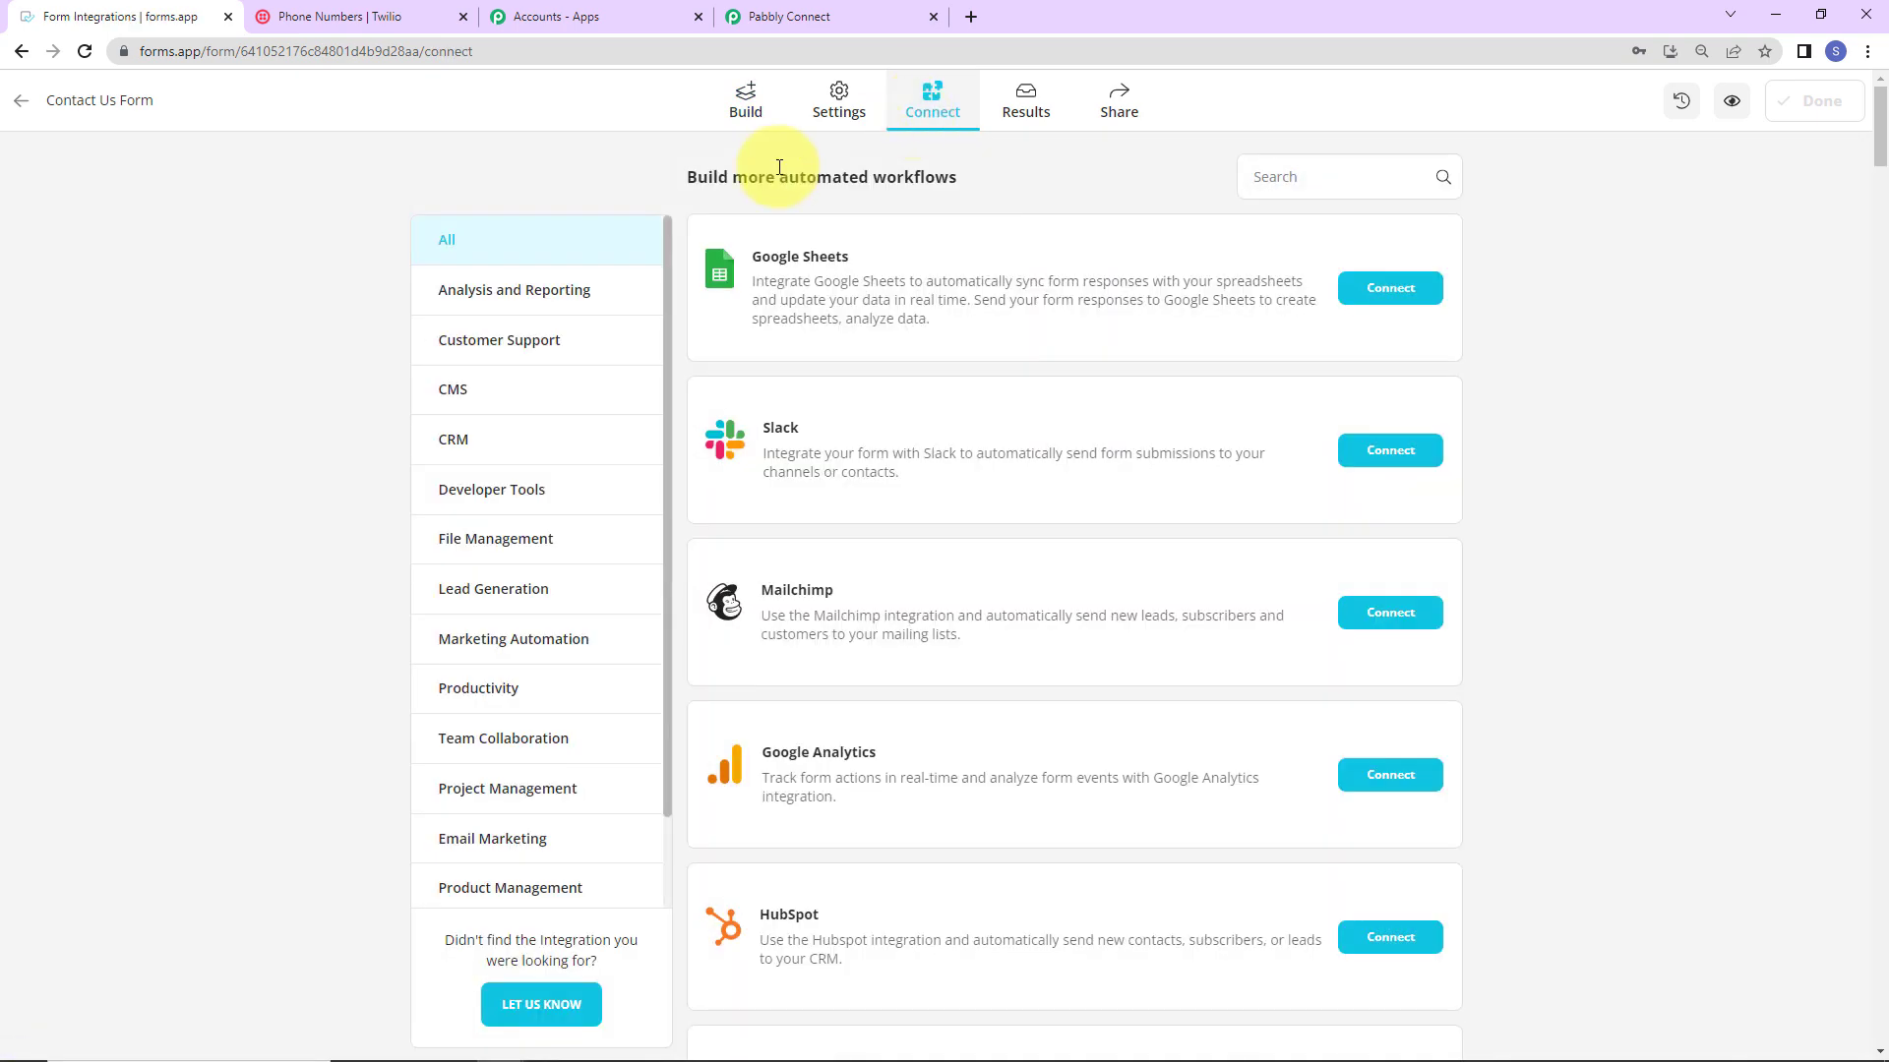
scroll(531, 748, "down", 6)
left_click(497, 802)
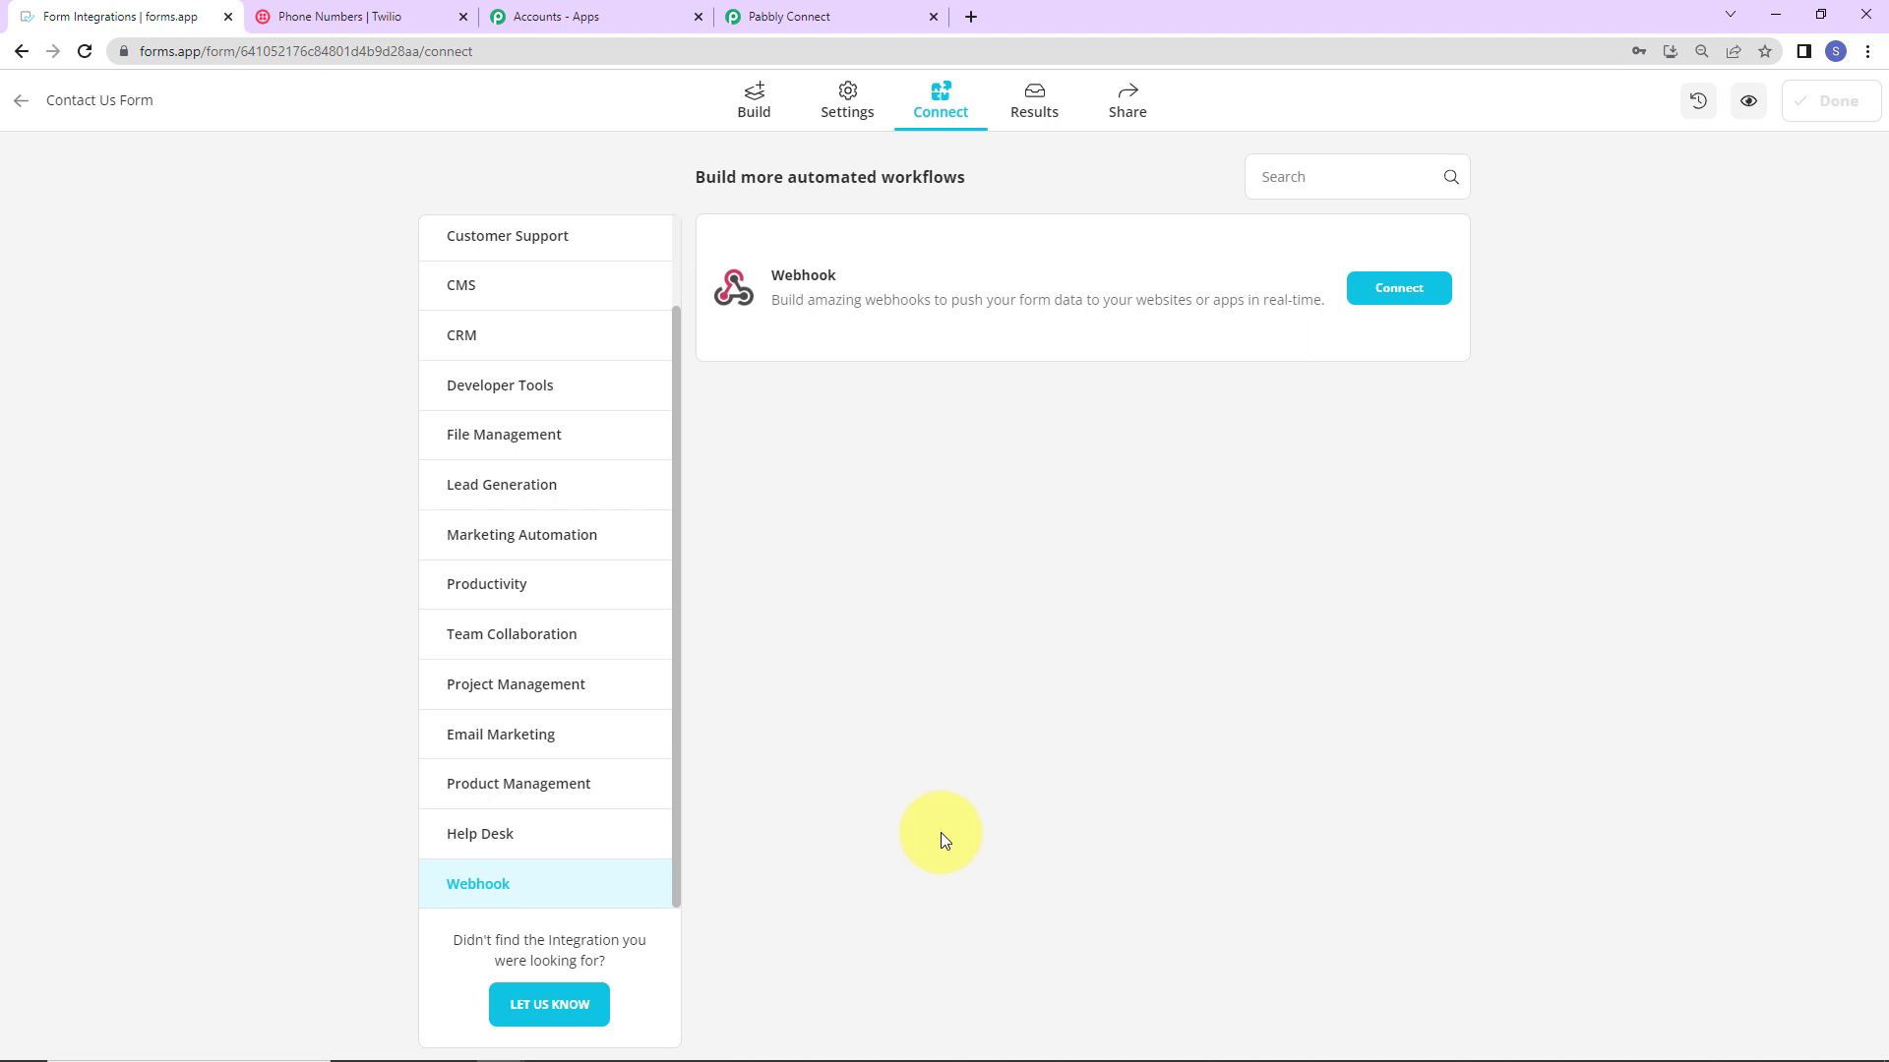
left_click(1395, 287)
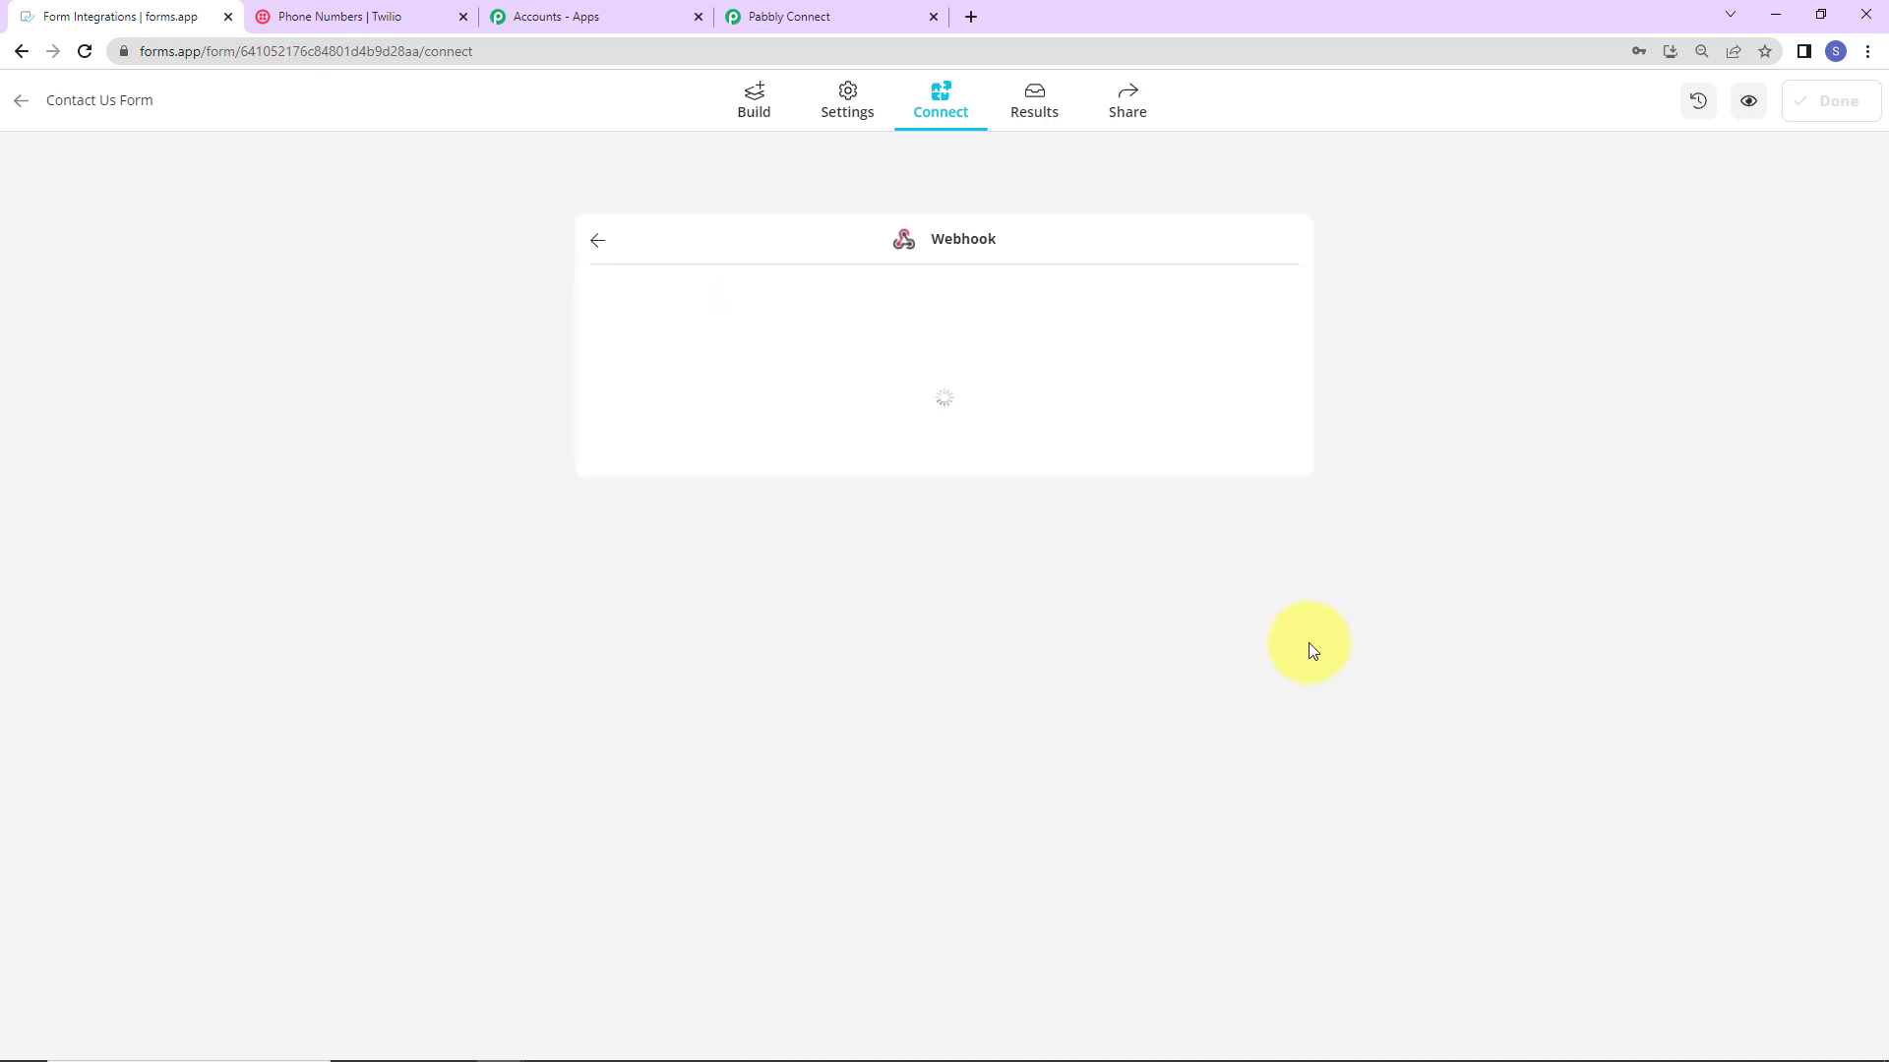
left_click(969, 494)
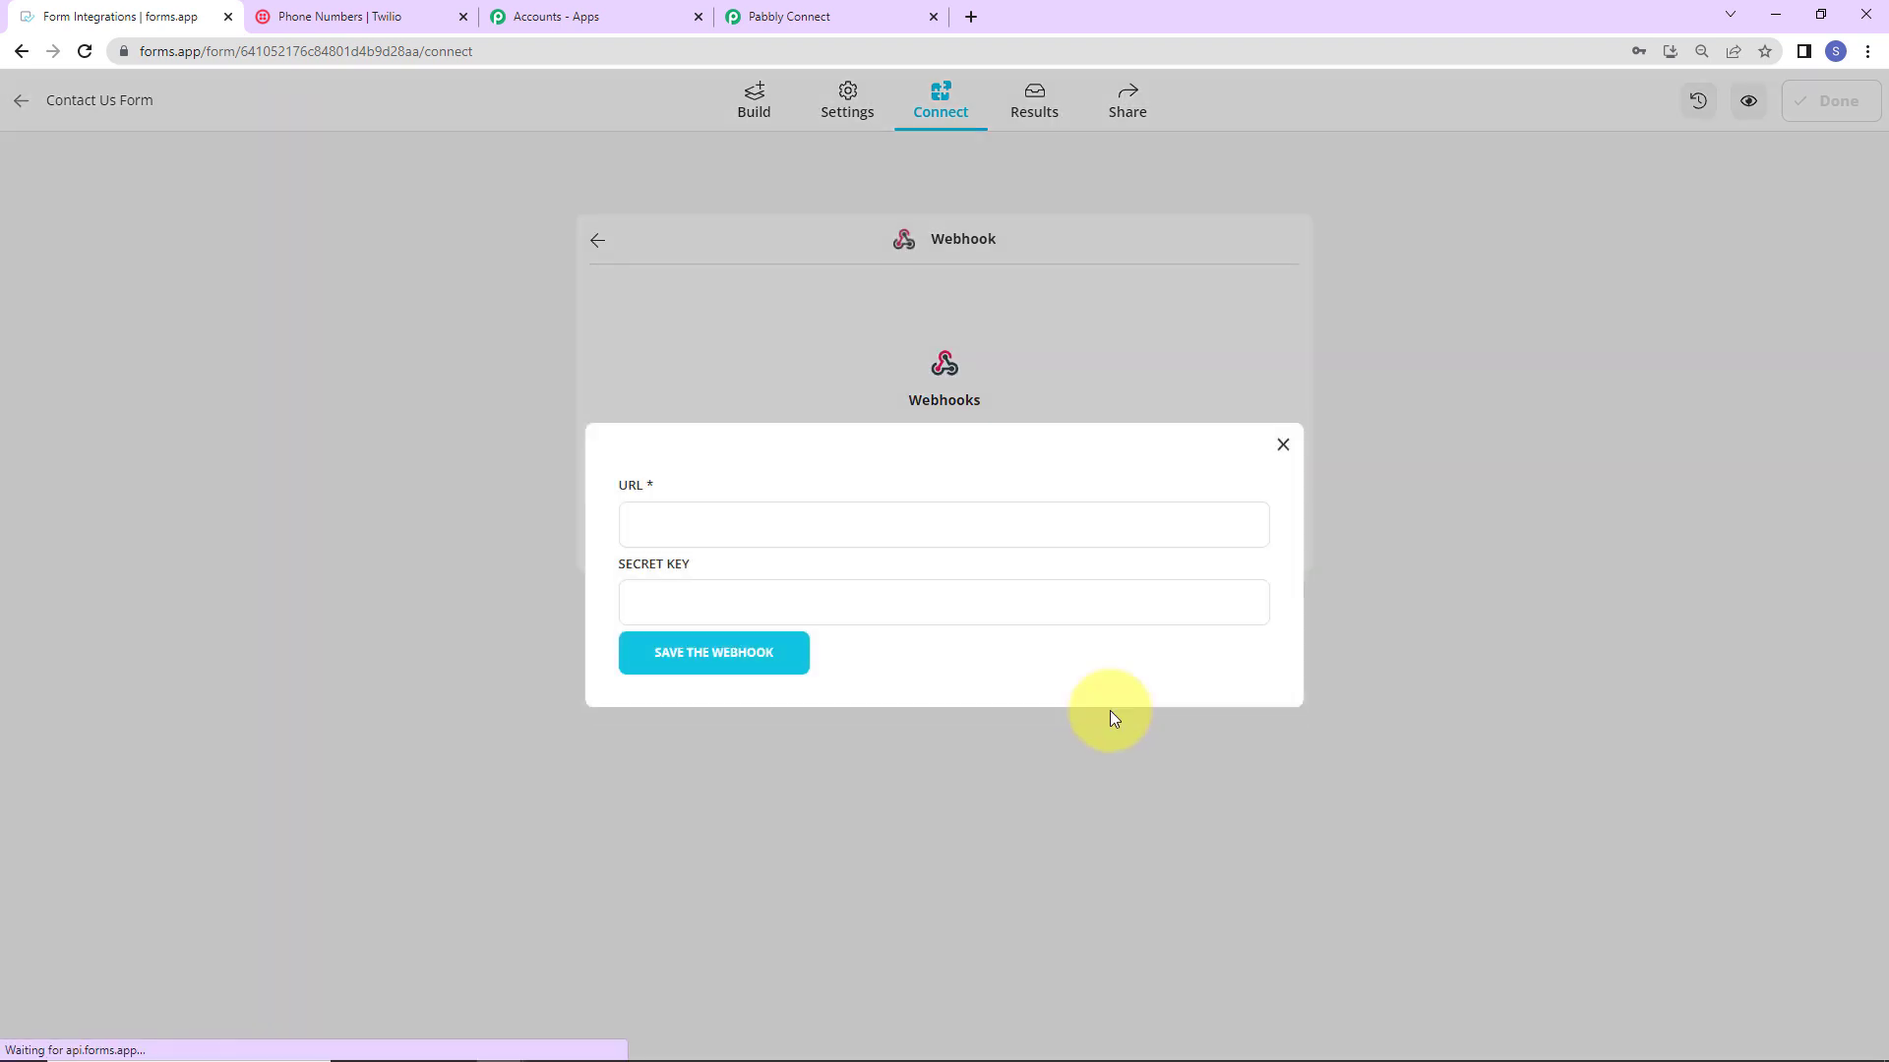
left_click(799, 20)
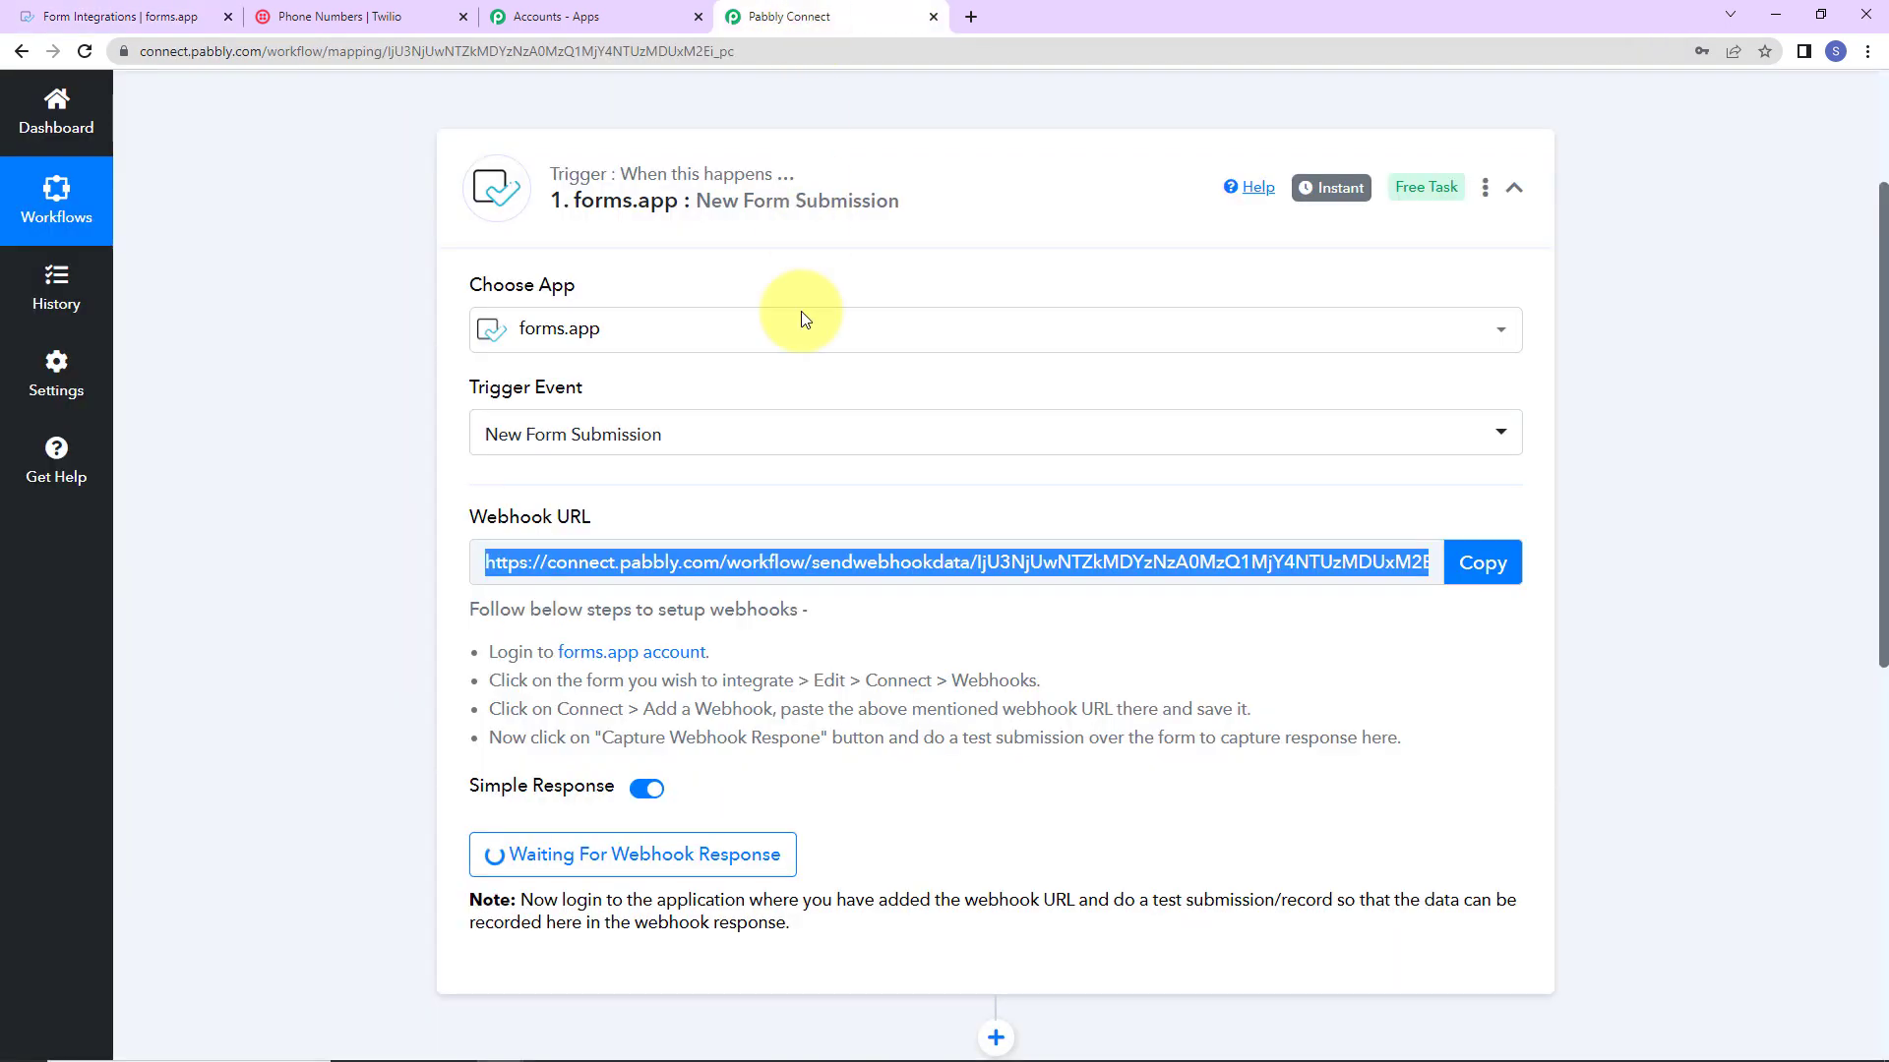
Step: Paste the Pabbly webhook URL into forms.app's webhook URL field and save the webhook
left_click(1479, 562)
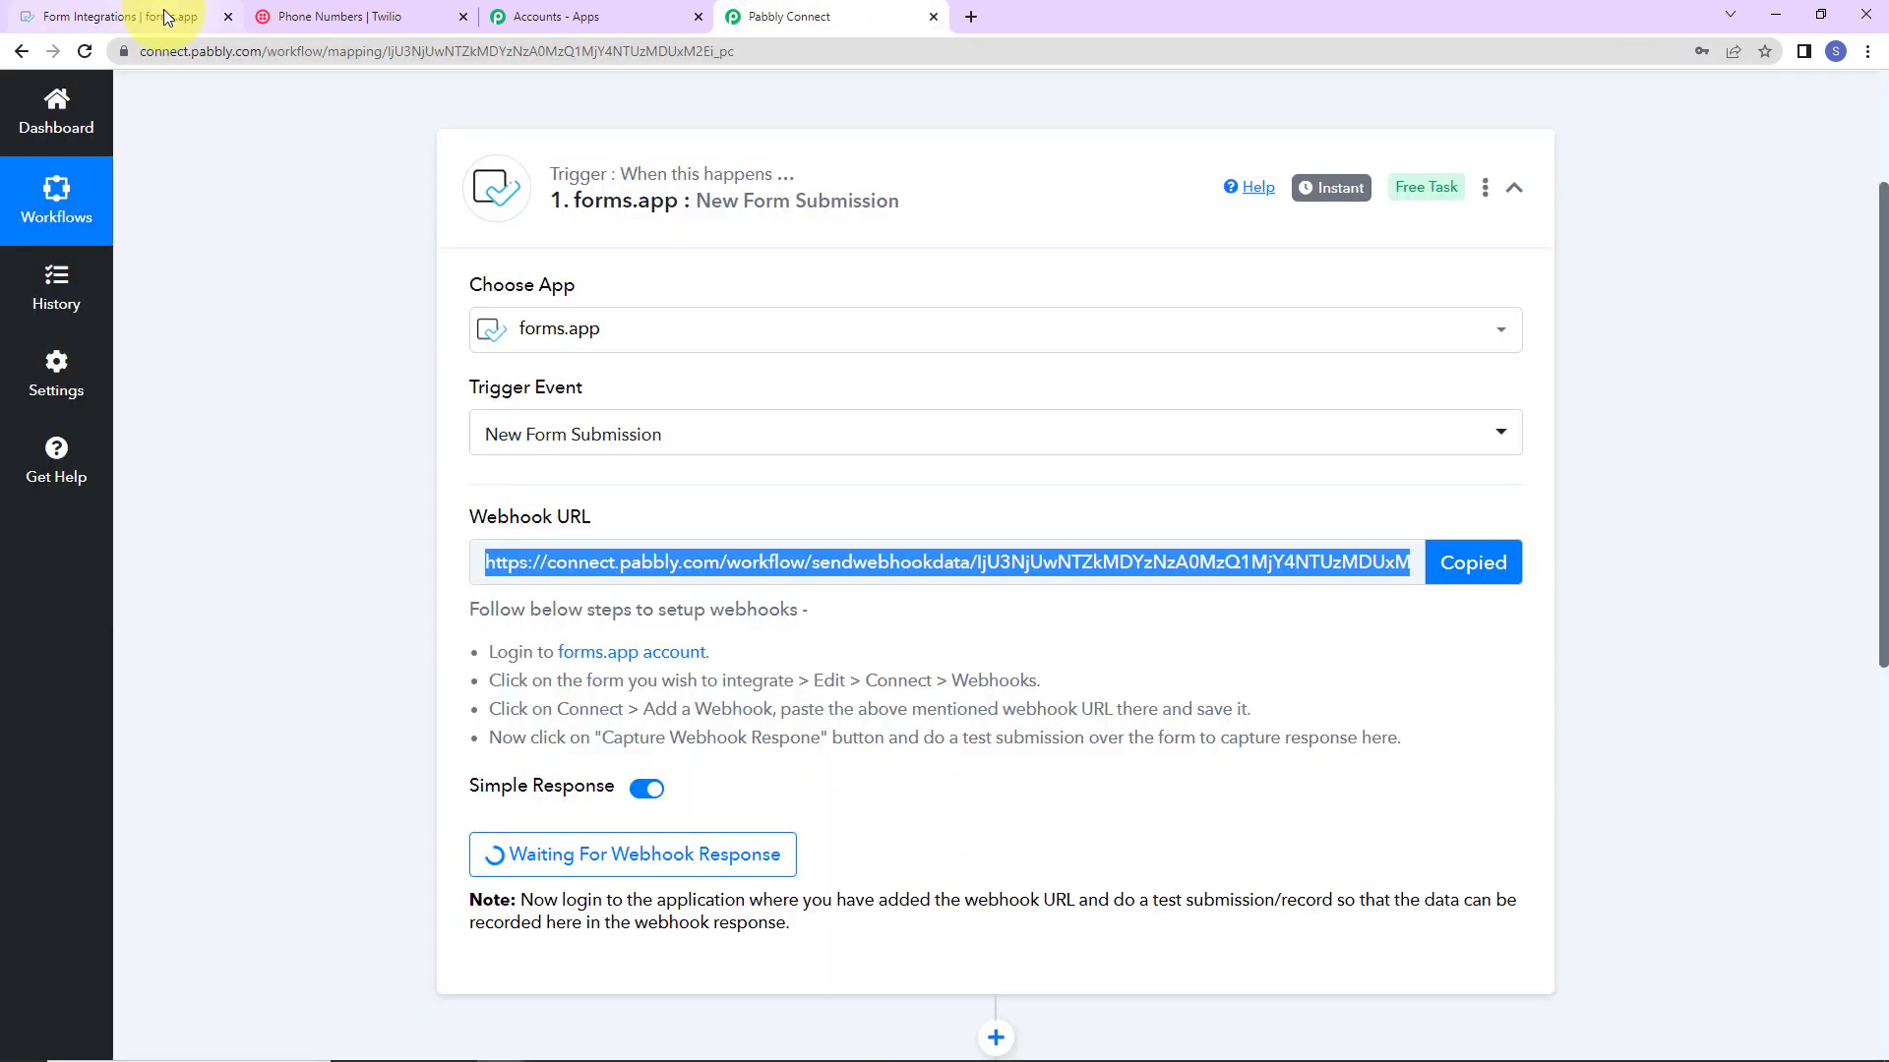
left_click(59, 17)
left_click(651, 517)
key("ctrl+v")
left_click(652, 665)
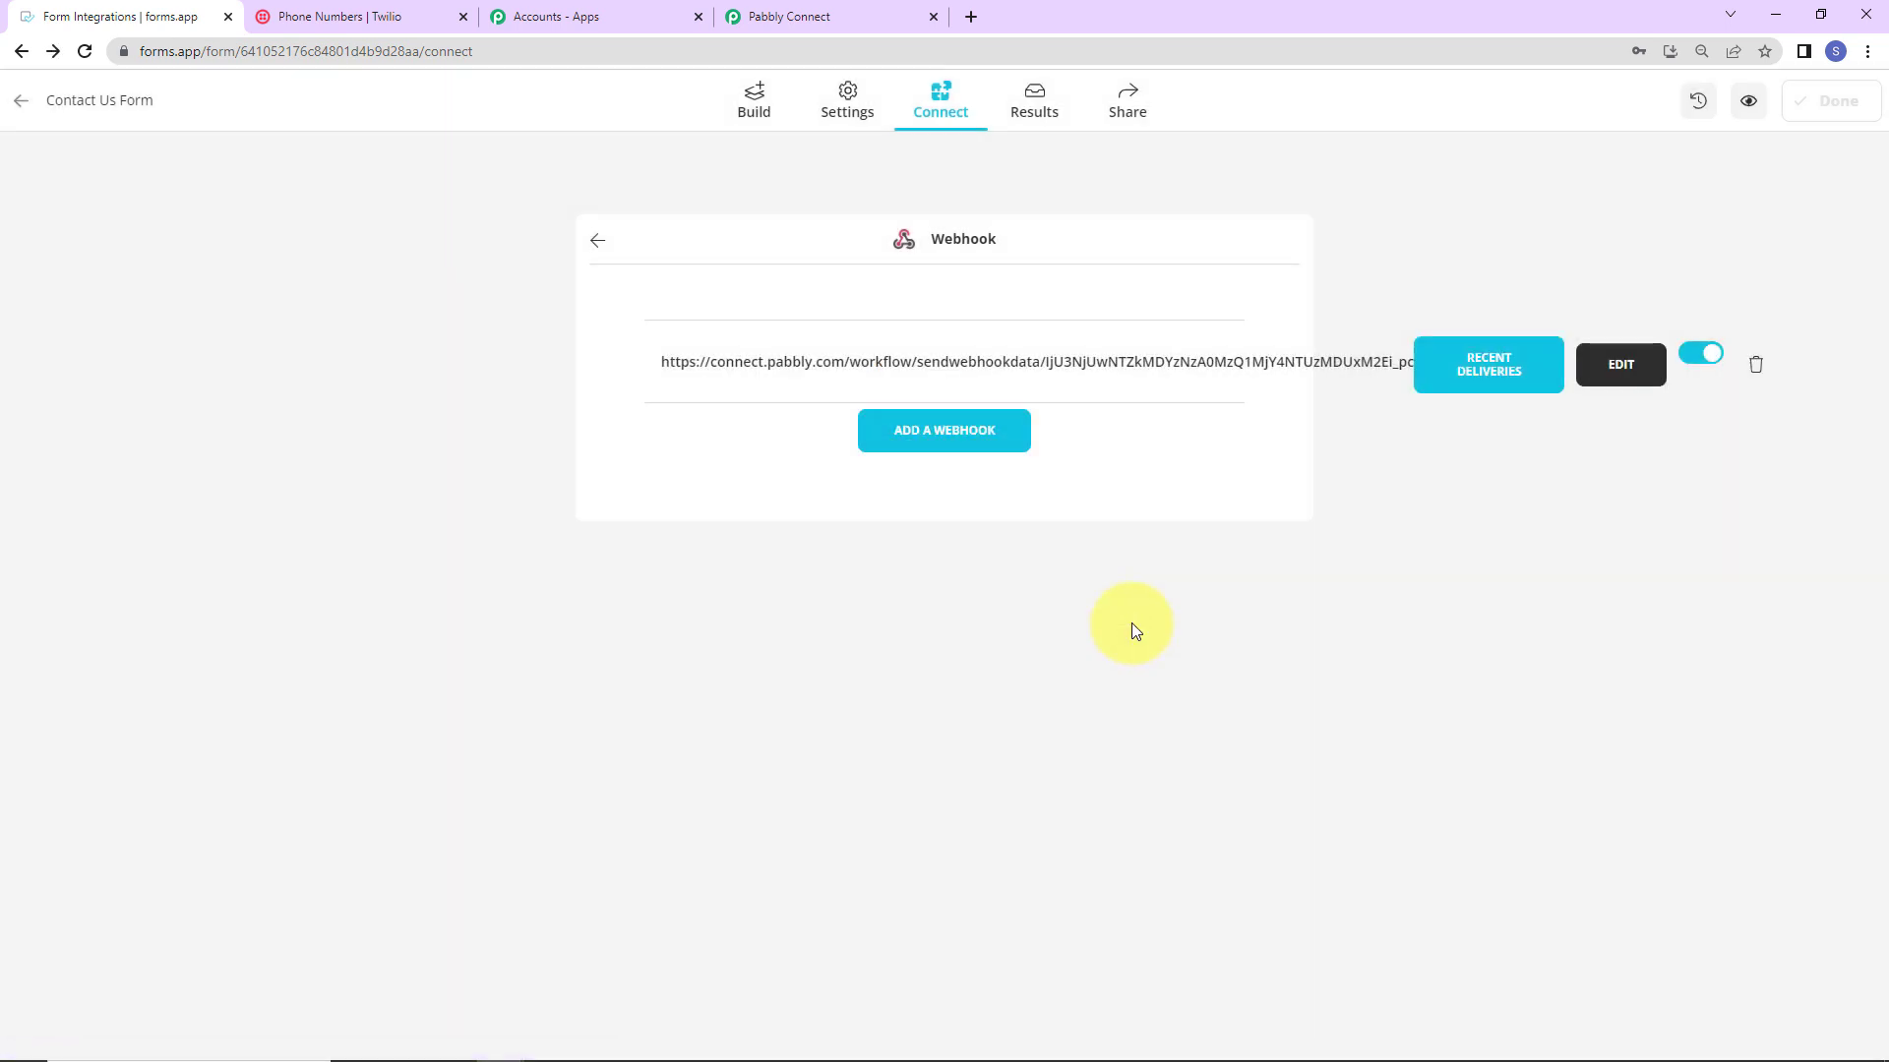
Step: Confirm the Pabbly trigger is still waiting, then go back to the forms.app webhook page
left_click(803, 29)
scroll(512, 629, "down", 3)
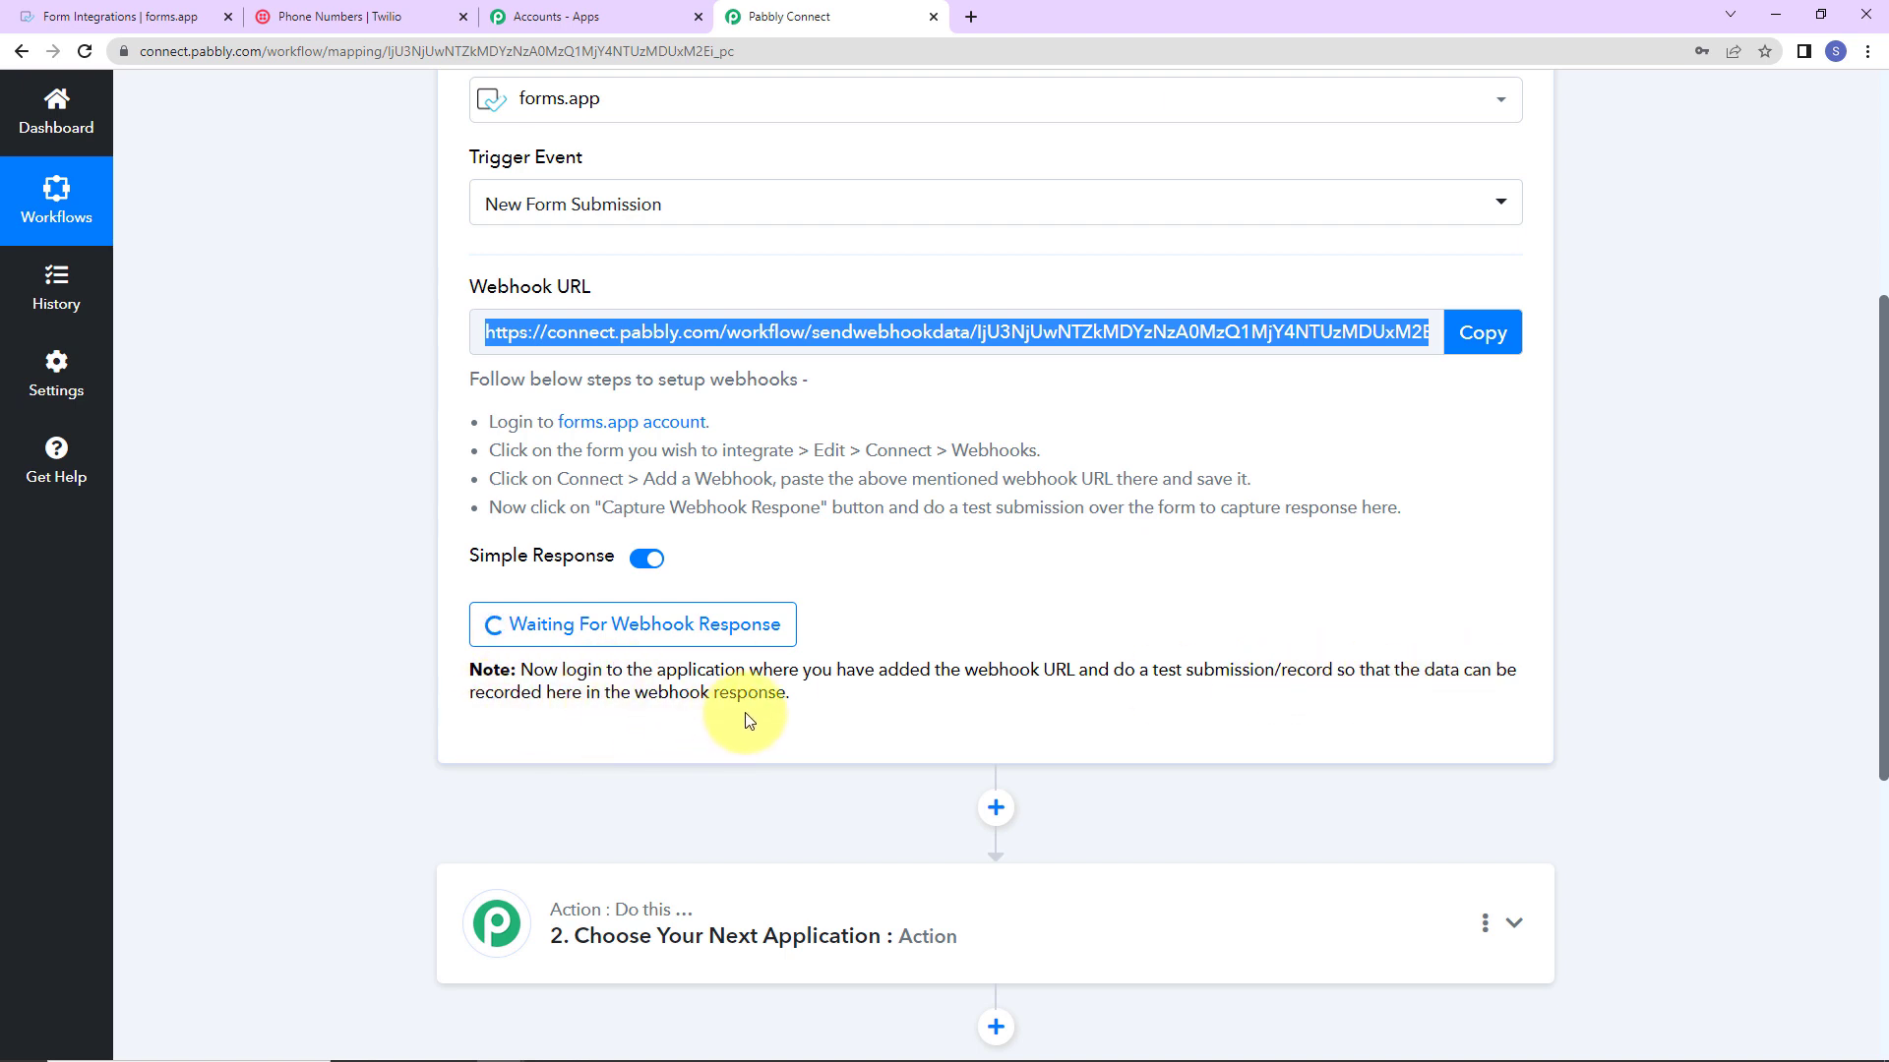
left_click(112, 20)
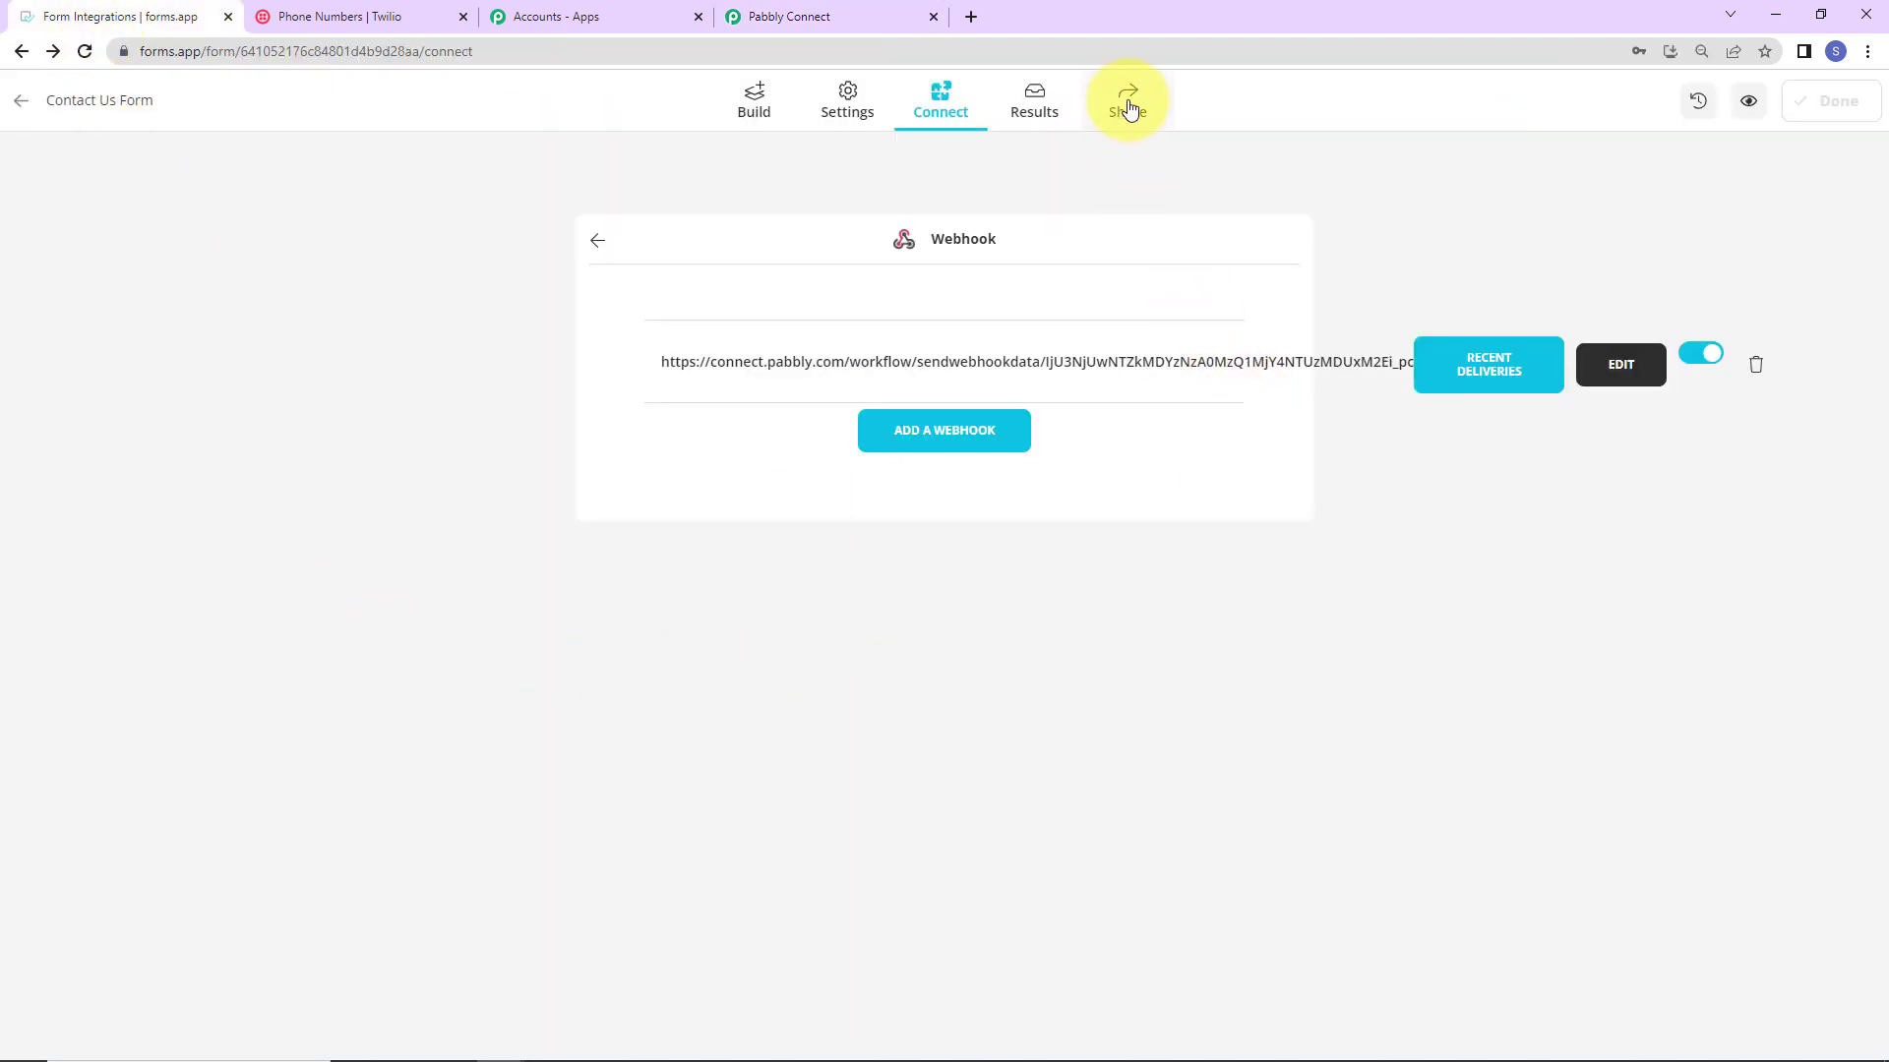
Step: Open the Contact Us Form's public link in a new tab
left_click(1128, 102)
left_click_drag(931, 222, 650, 229)
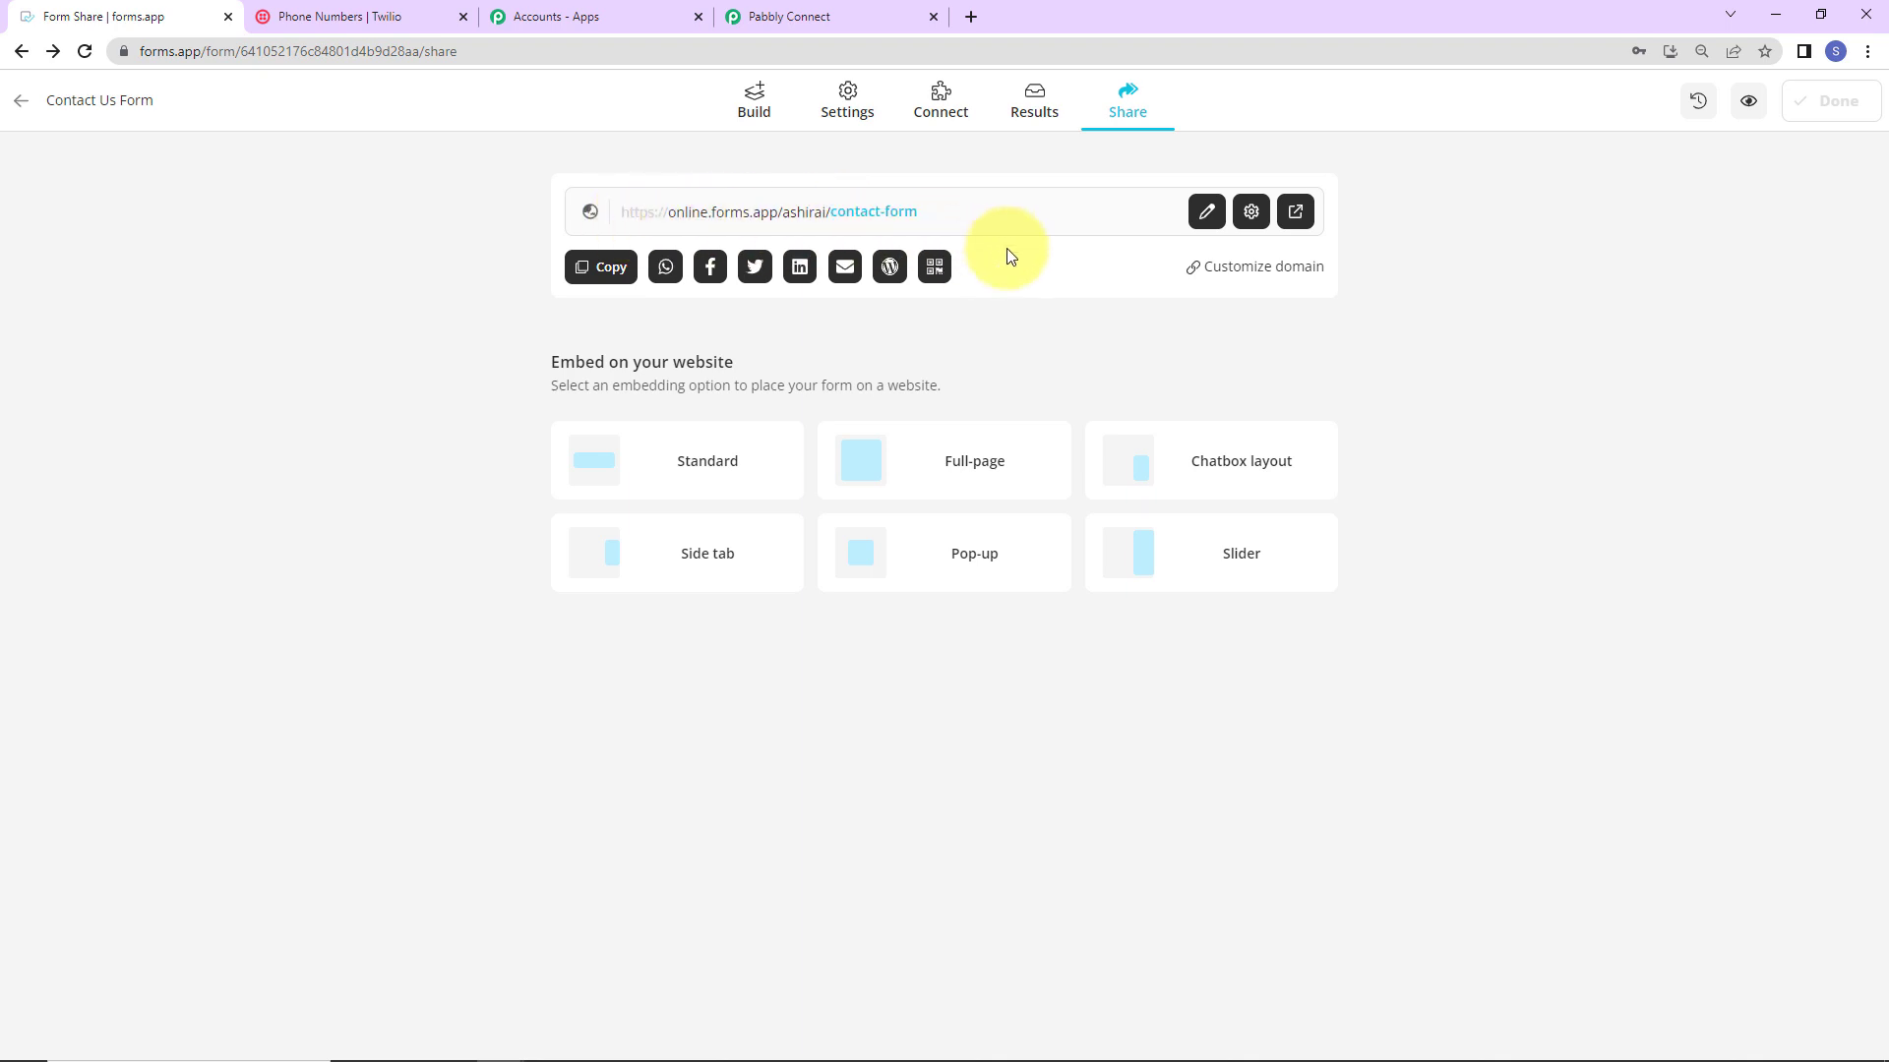
left_click(1296, 211)
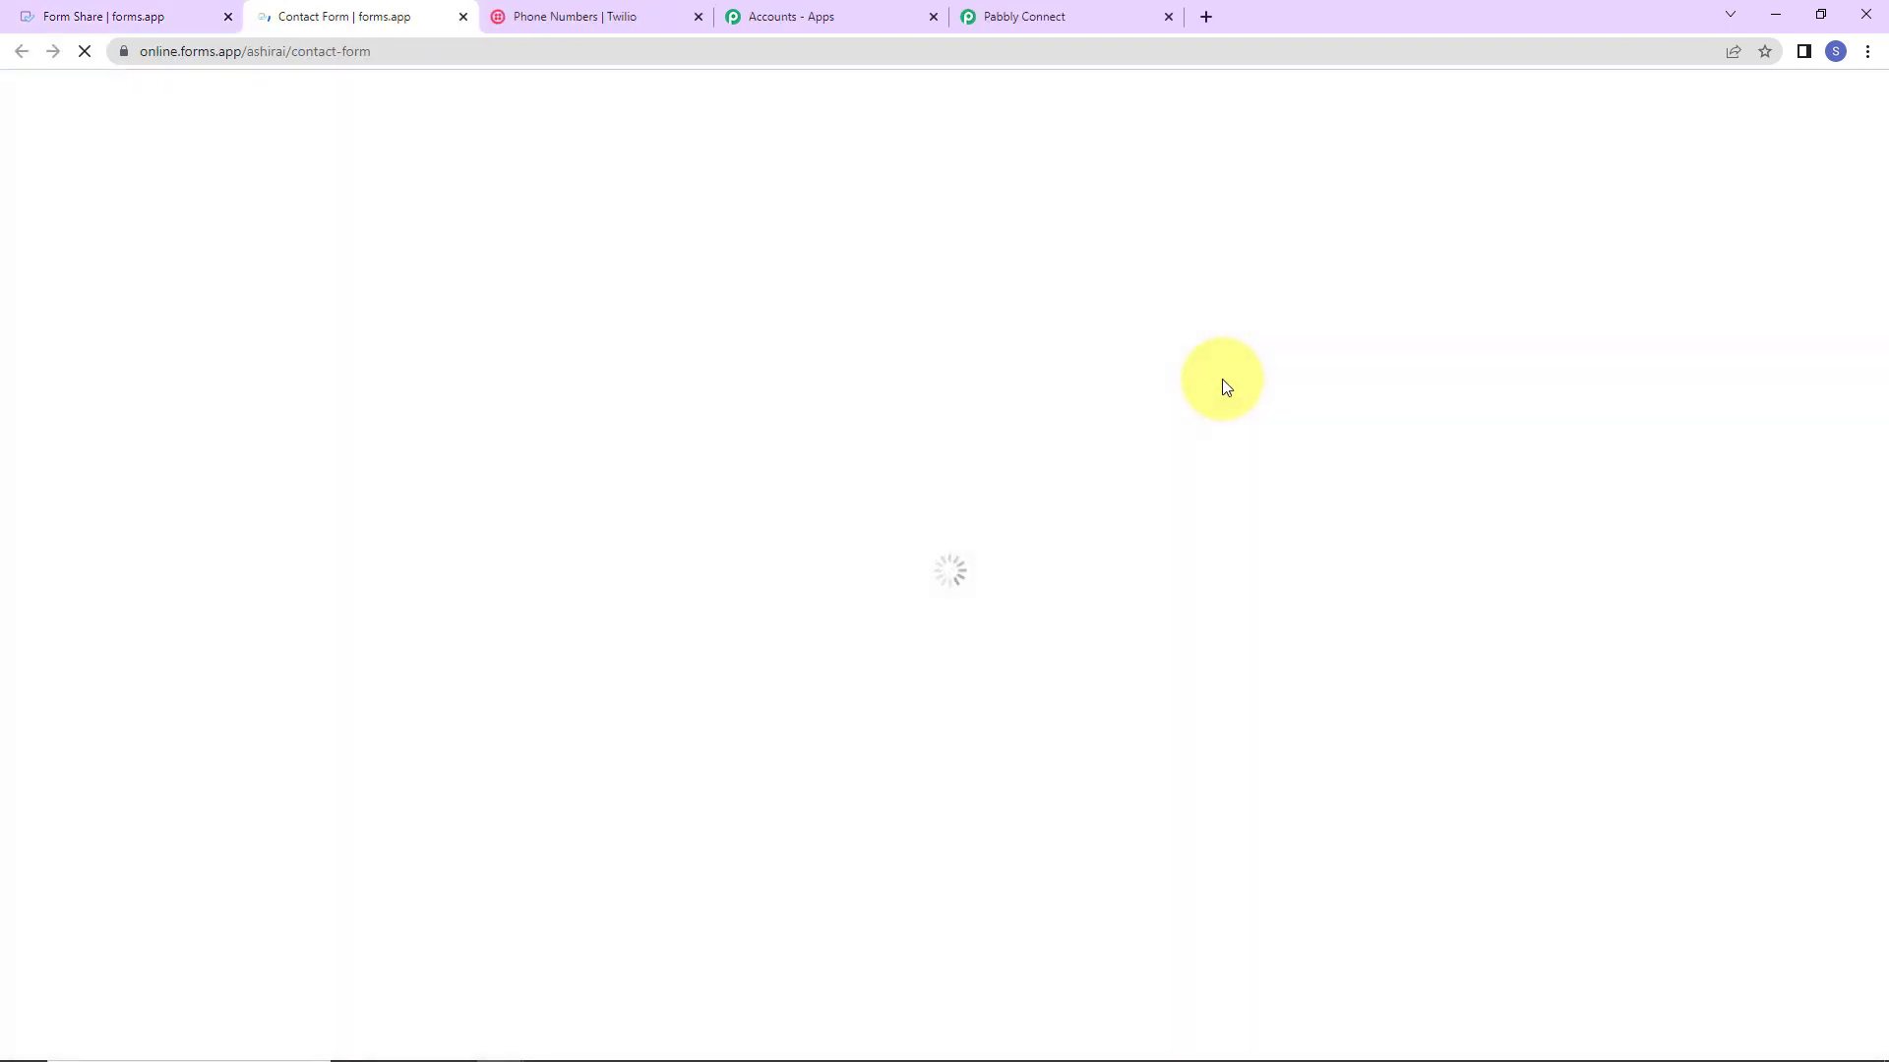
Step: Fill in a test first name, last name, e-mail and contact number, then submit the form
left_click(590, 341)
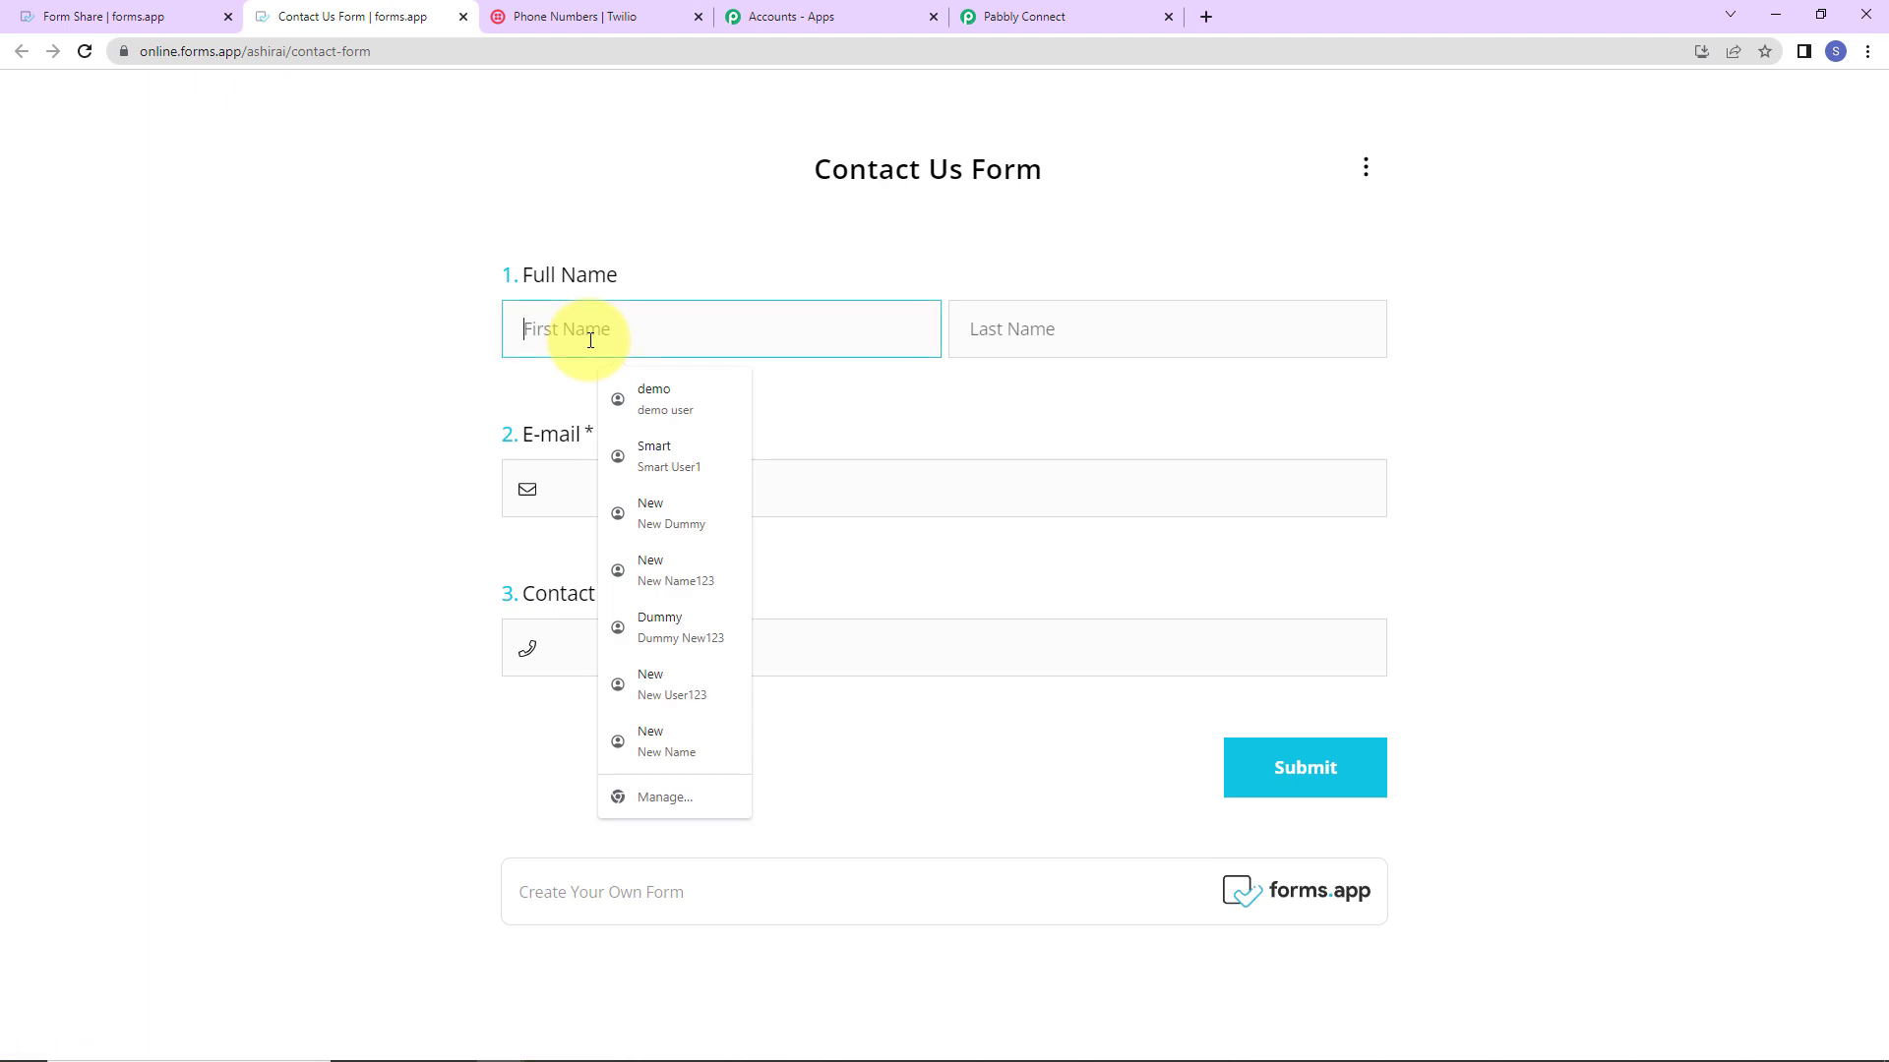
type("New")
key("Tab")
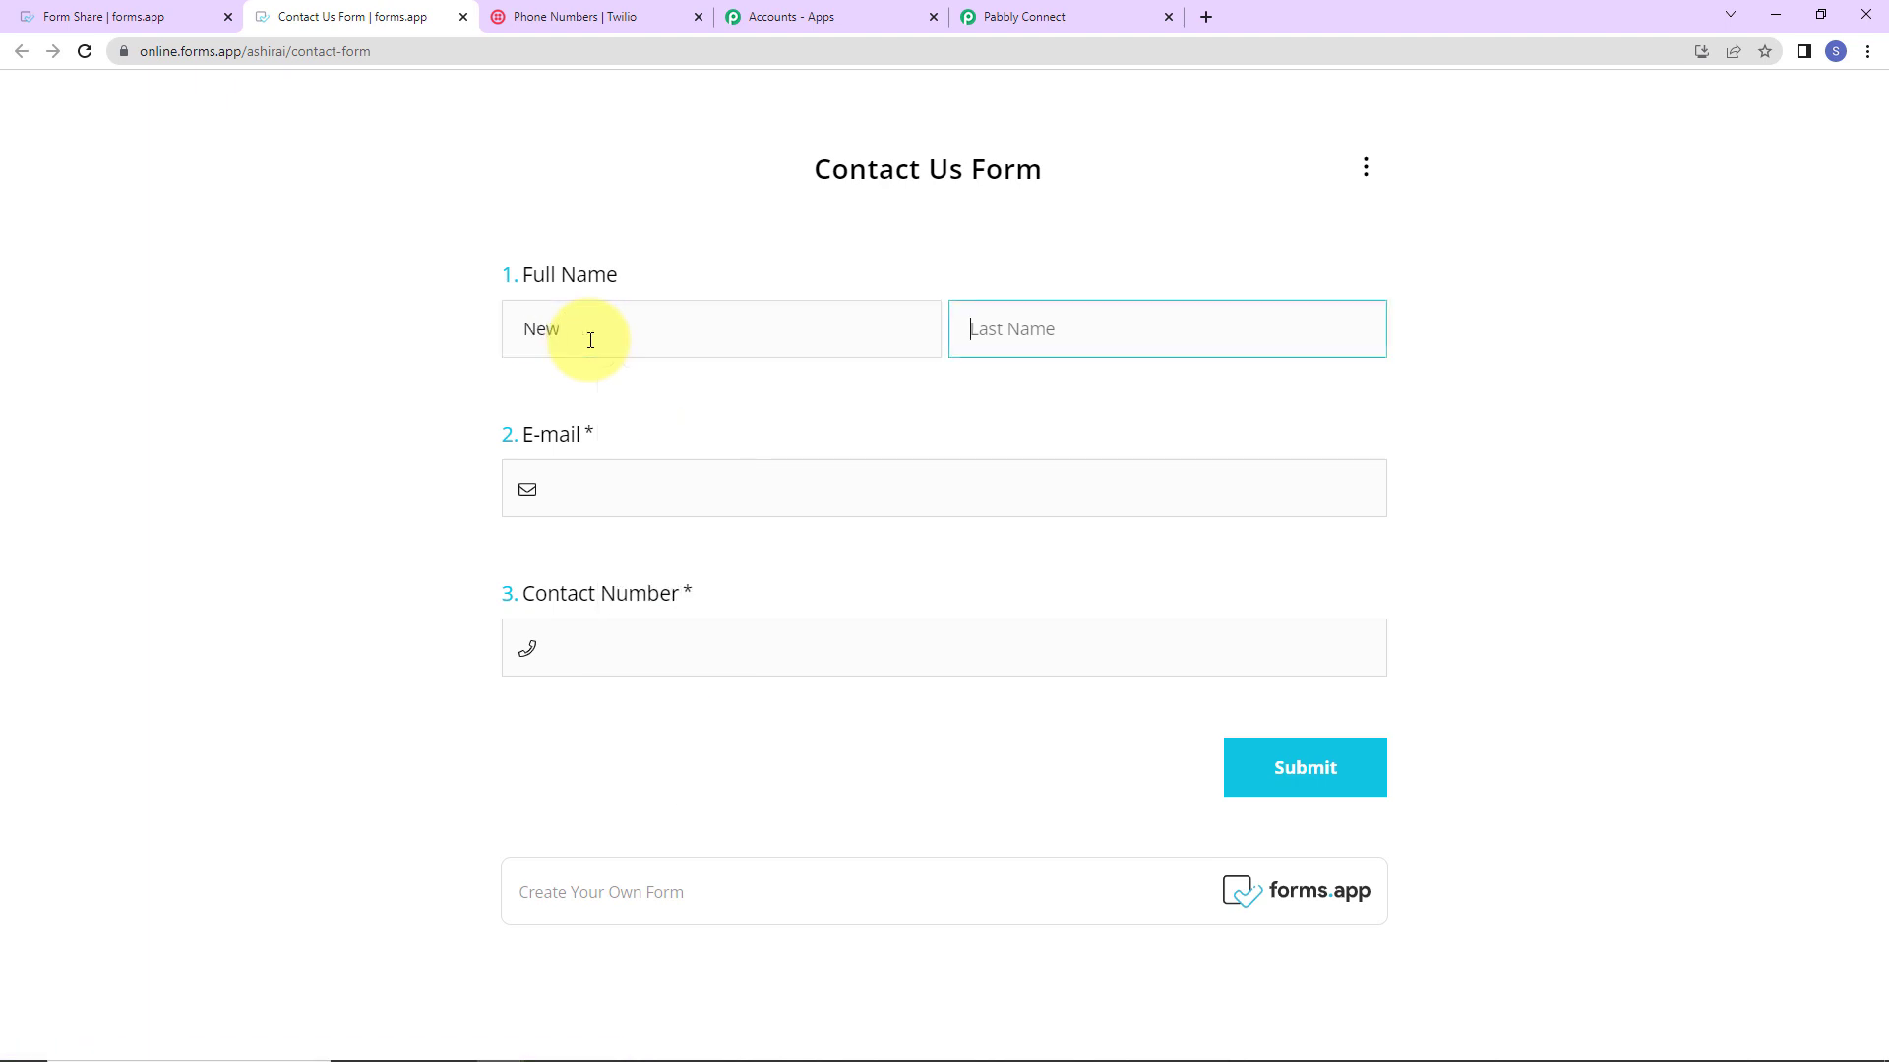
type("Dummy")
key("Tab")
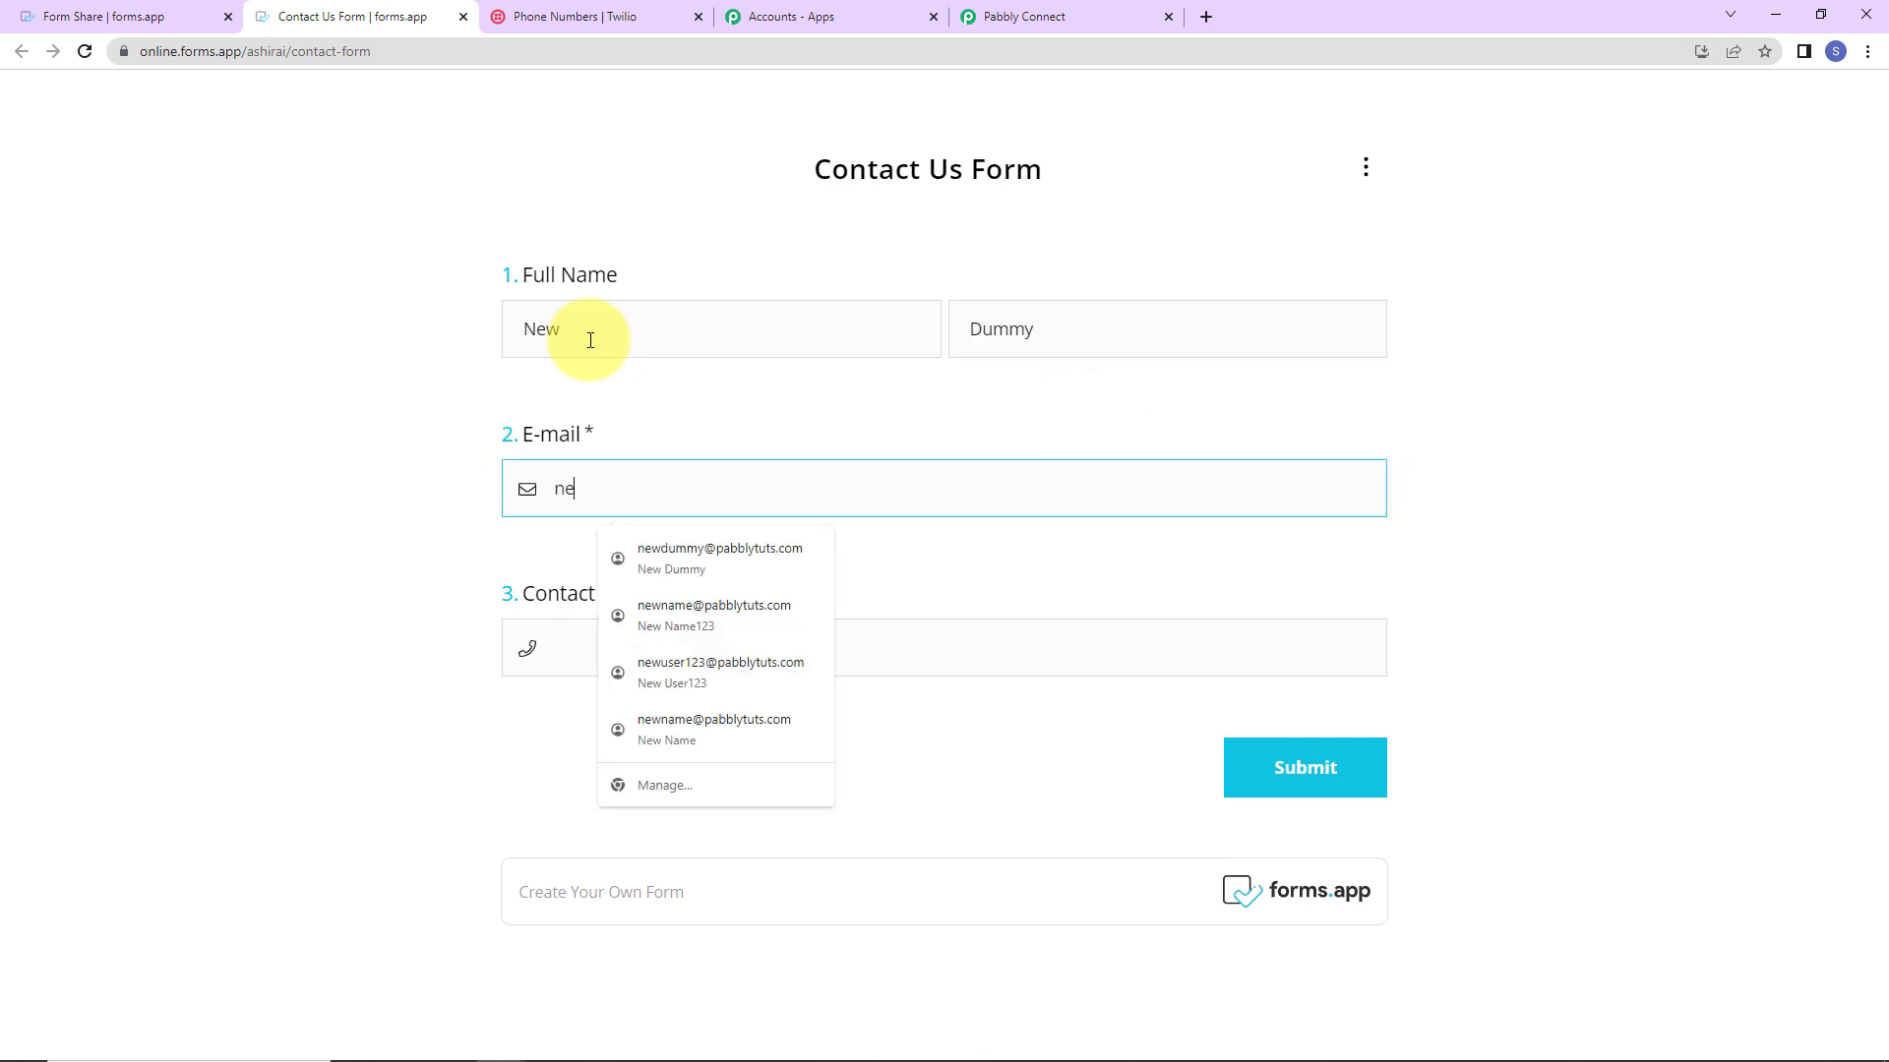
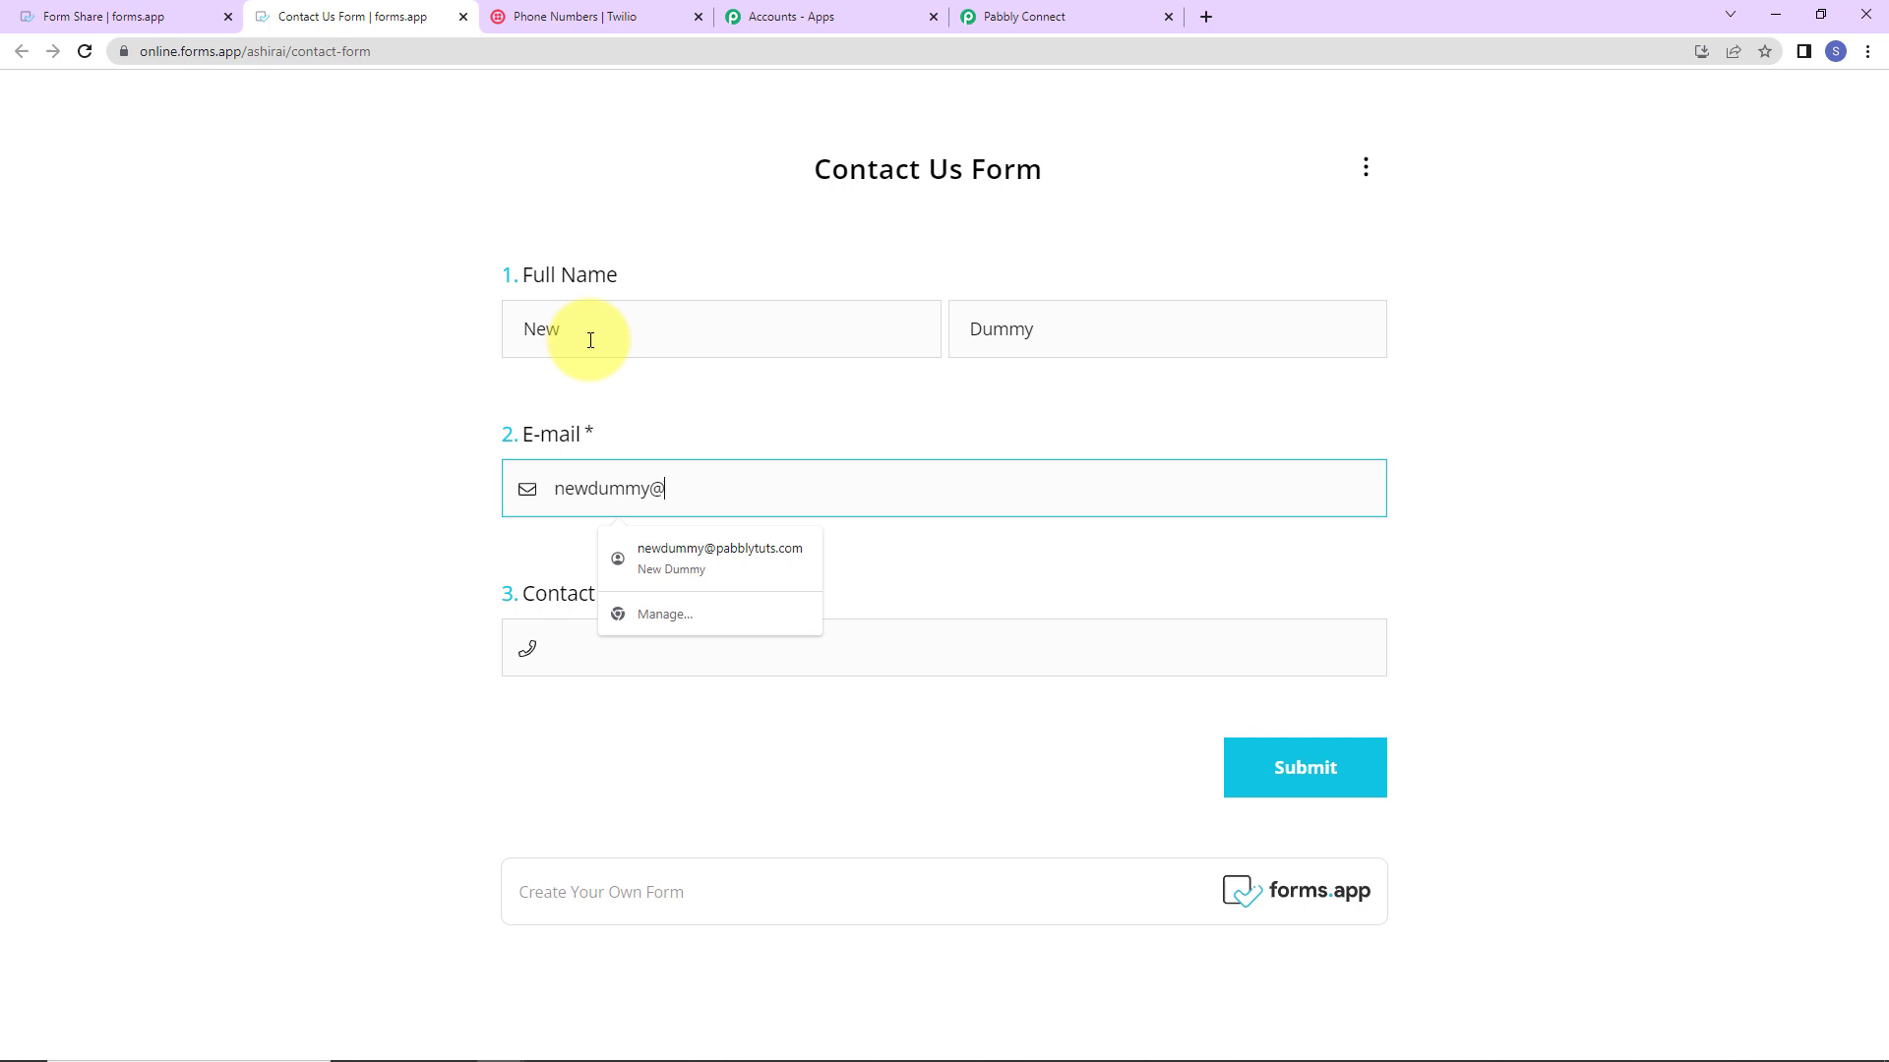
left_click(592, 647)
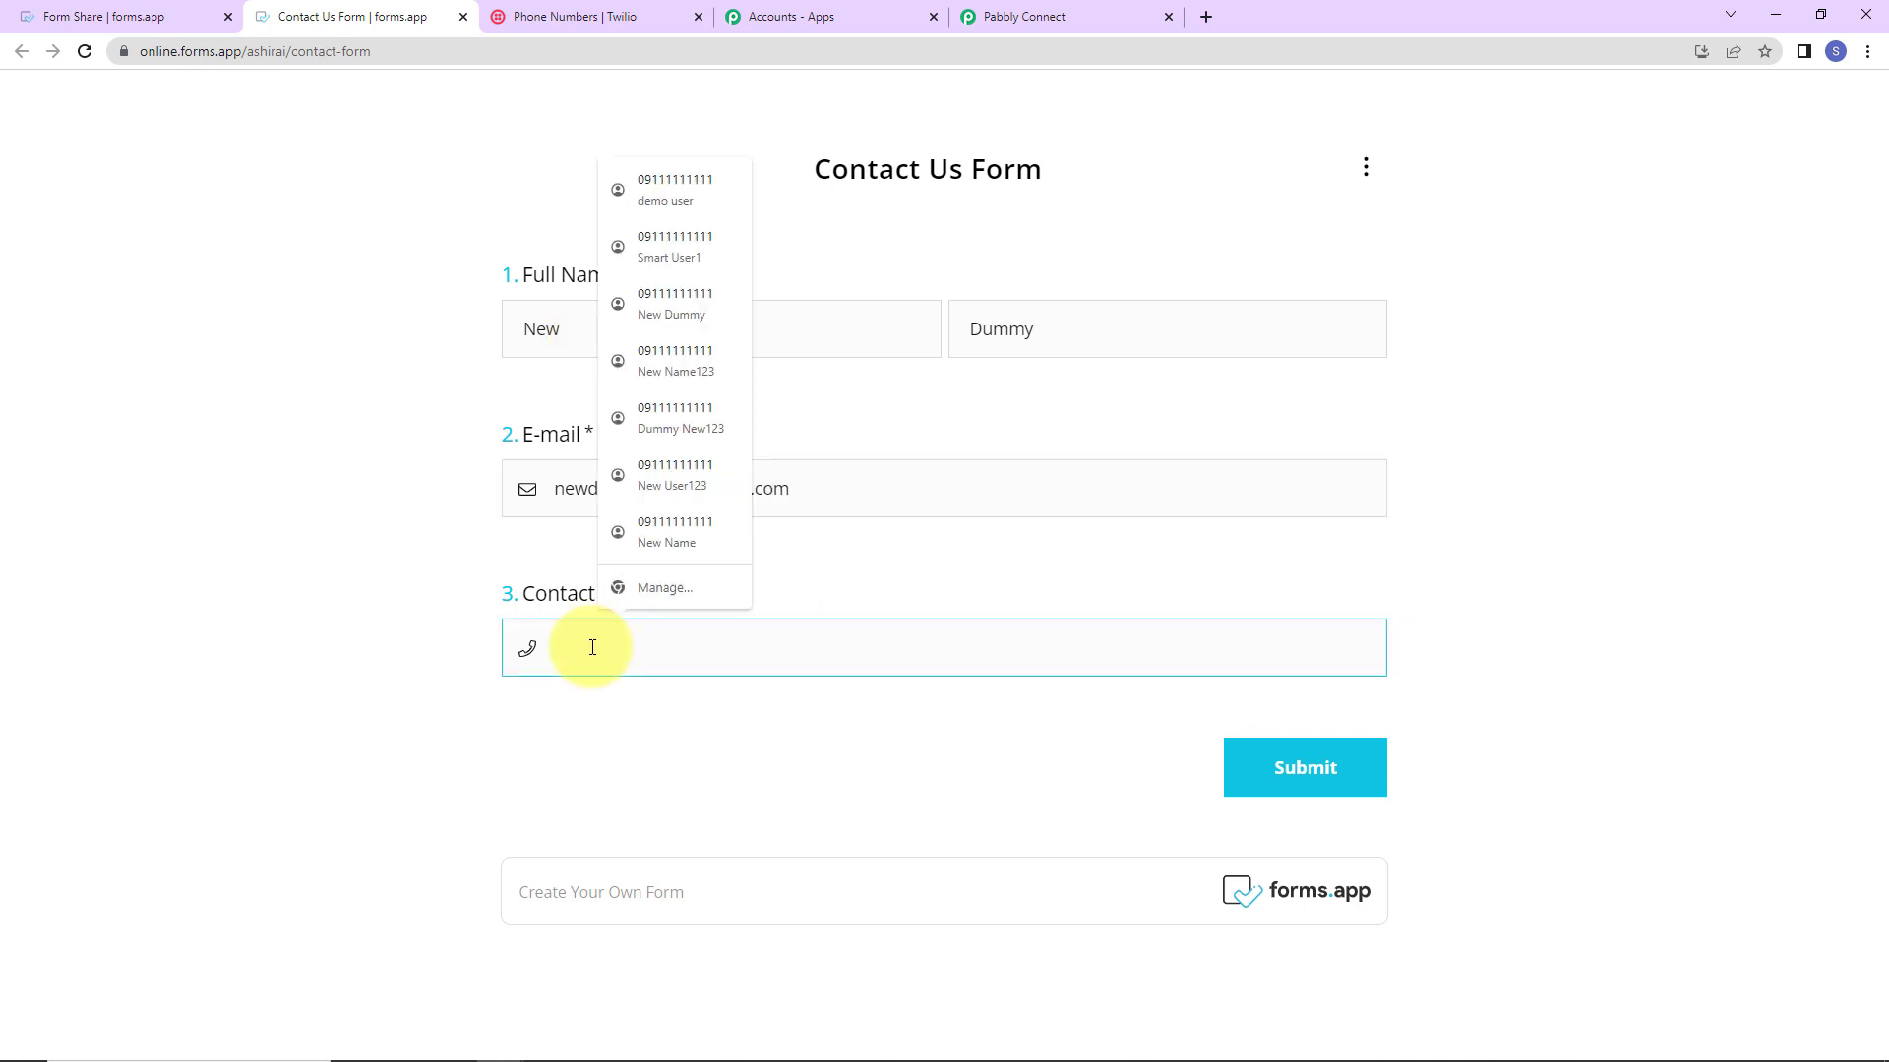
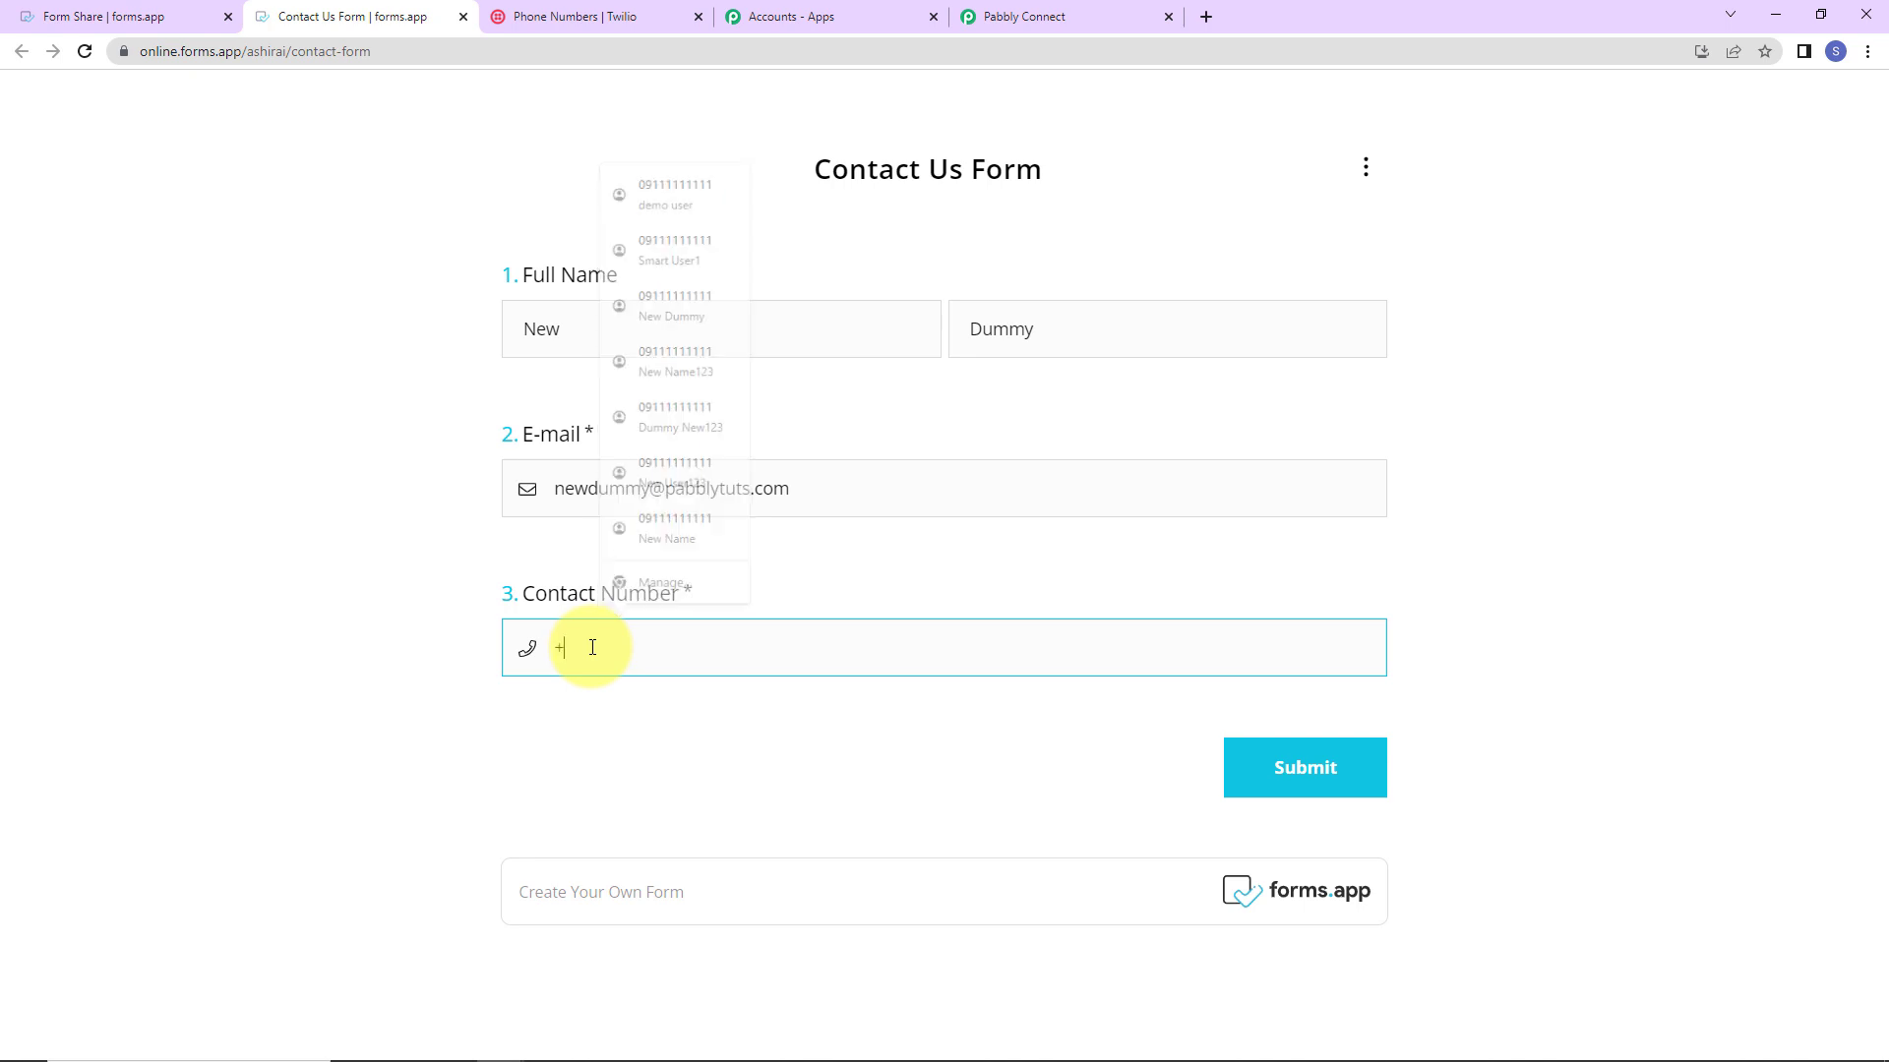
left_click(1279, 775)
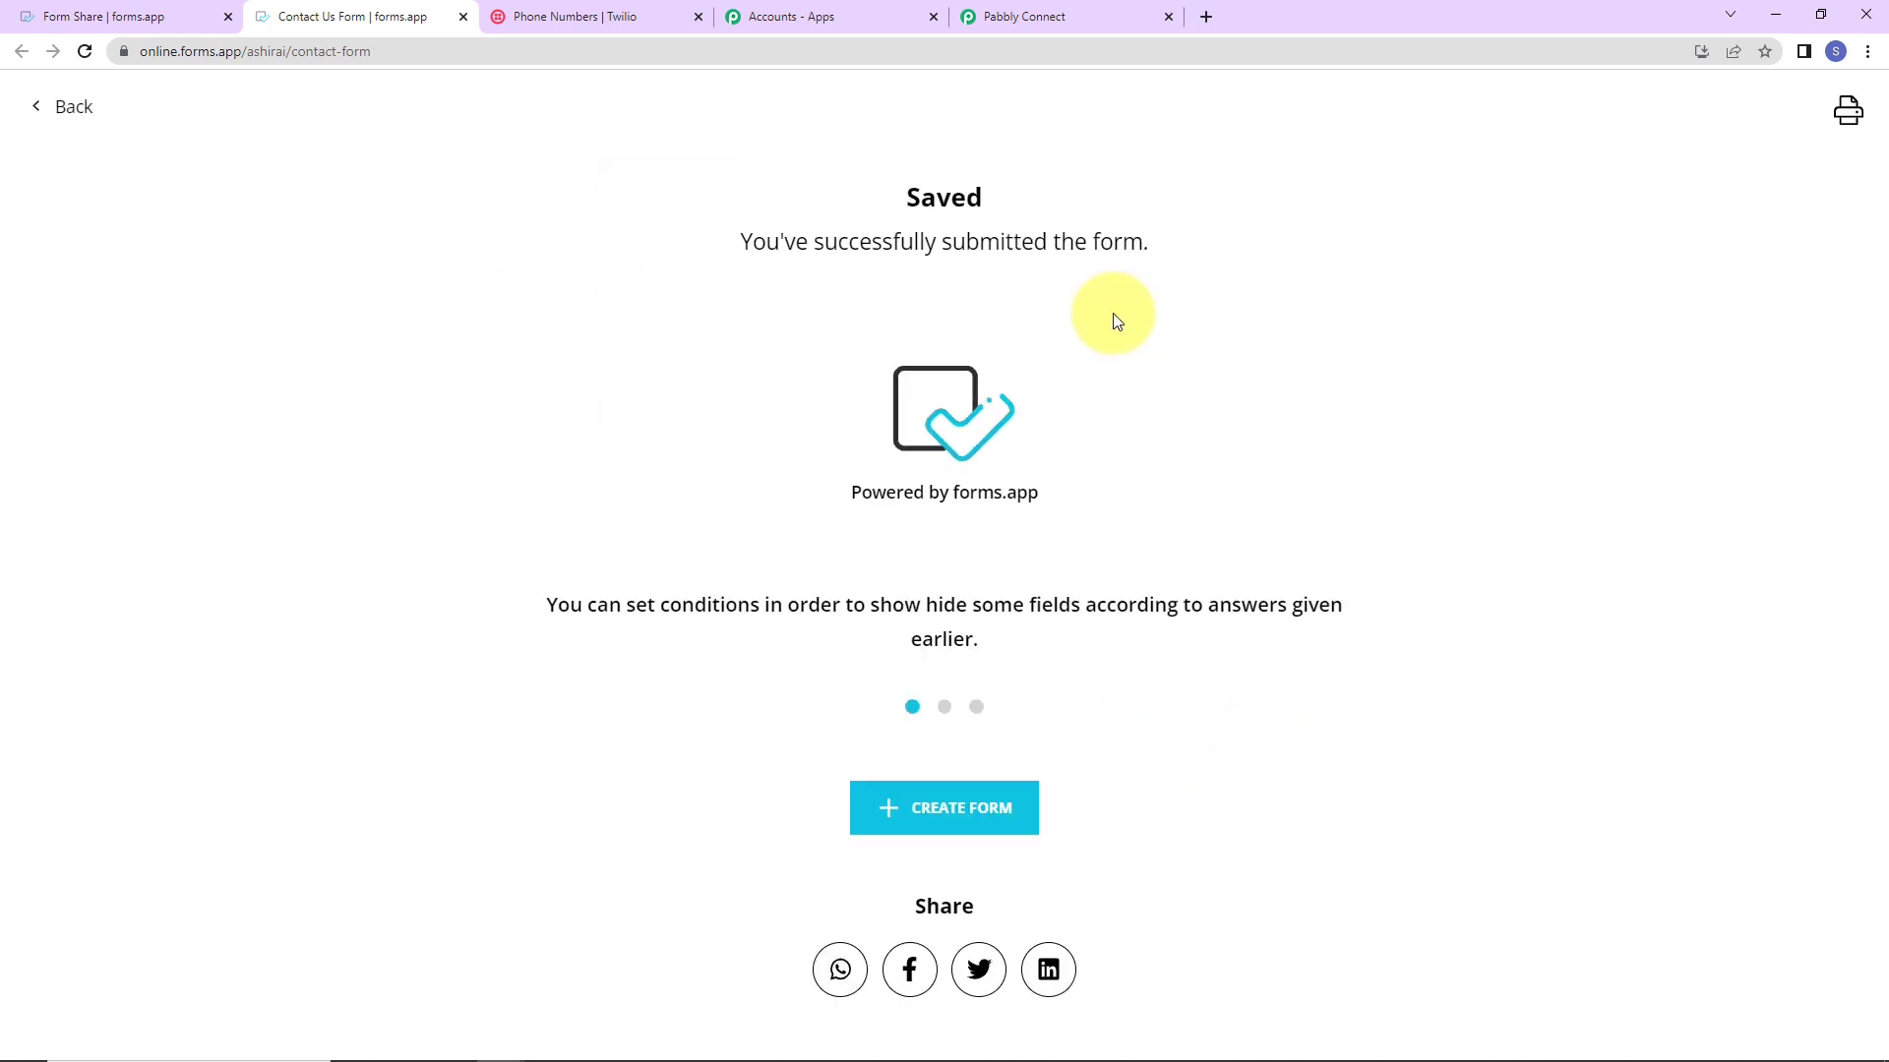
Step: Review the received response in Pabbly showing the submitted name, e-mail and contact number
left_click(1021, 17)
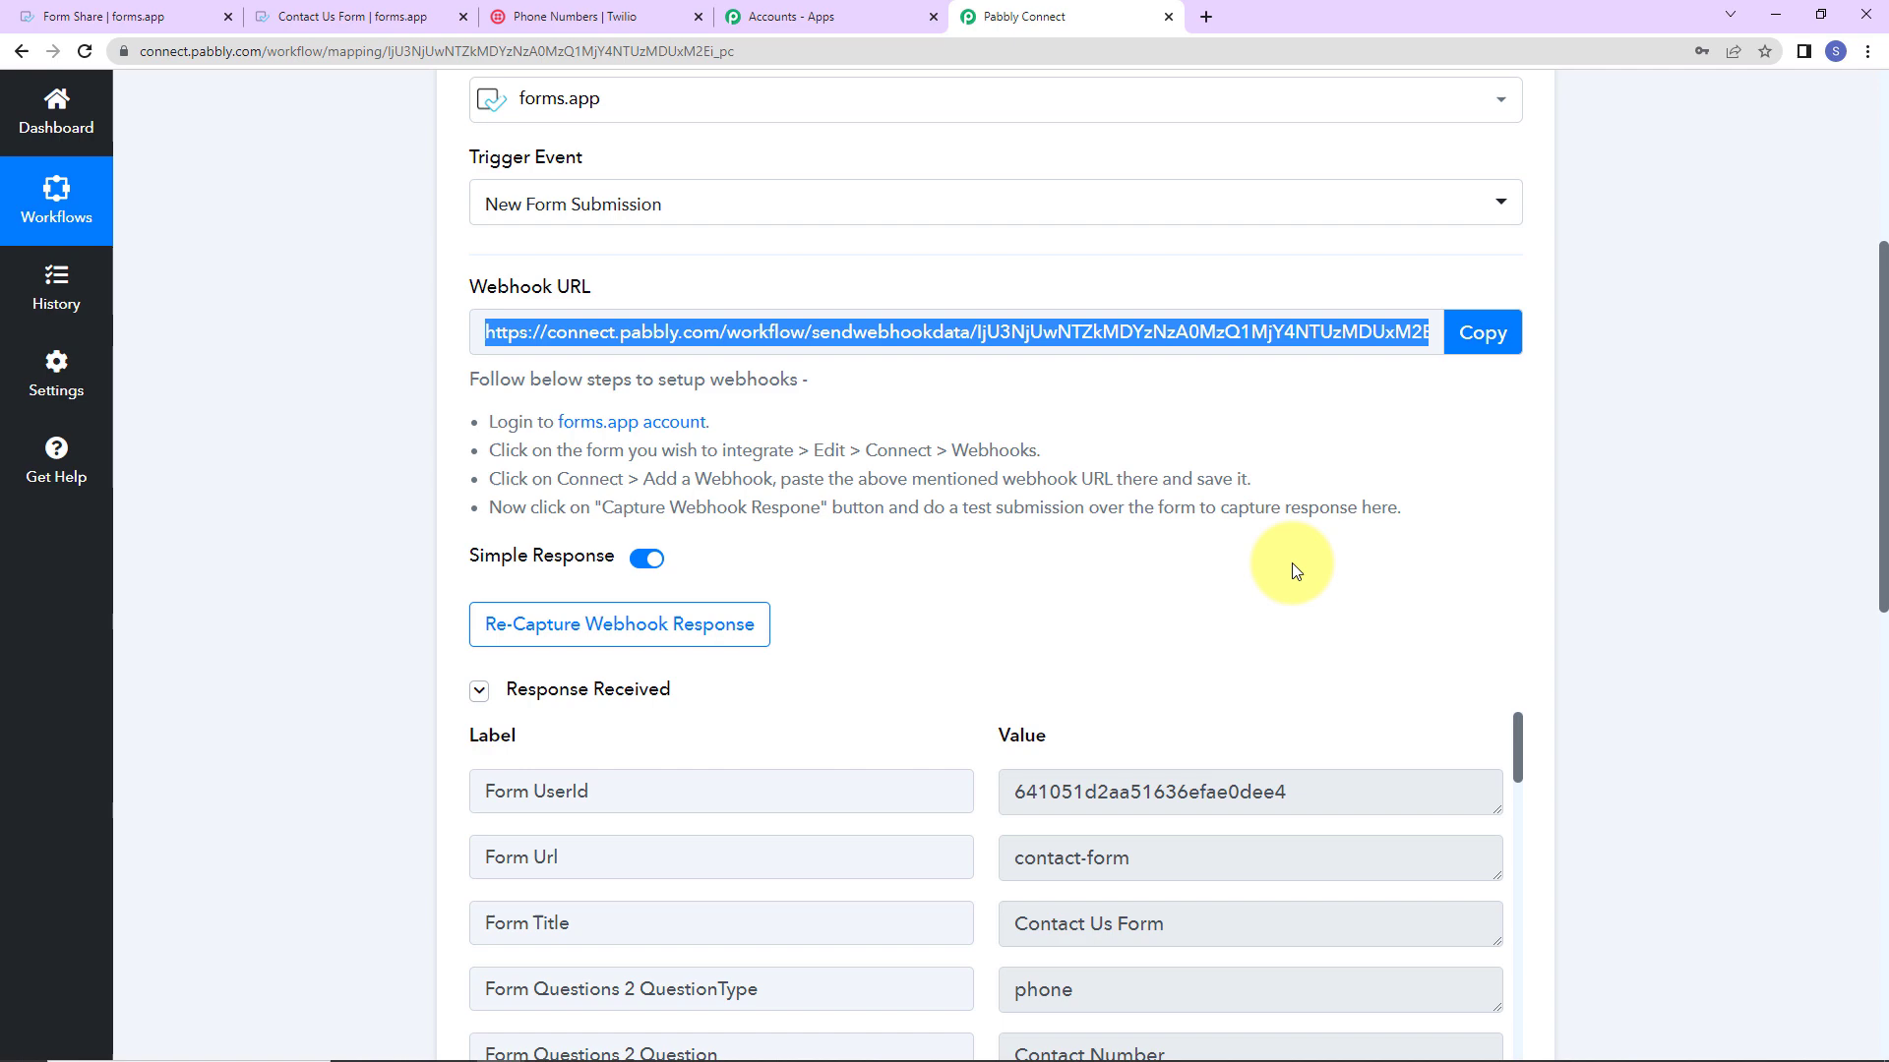
scroll(1642, 520, "down", 11)
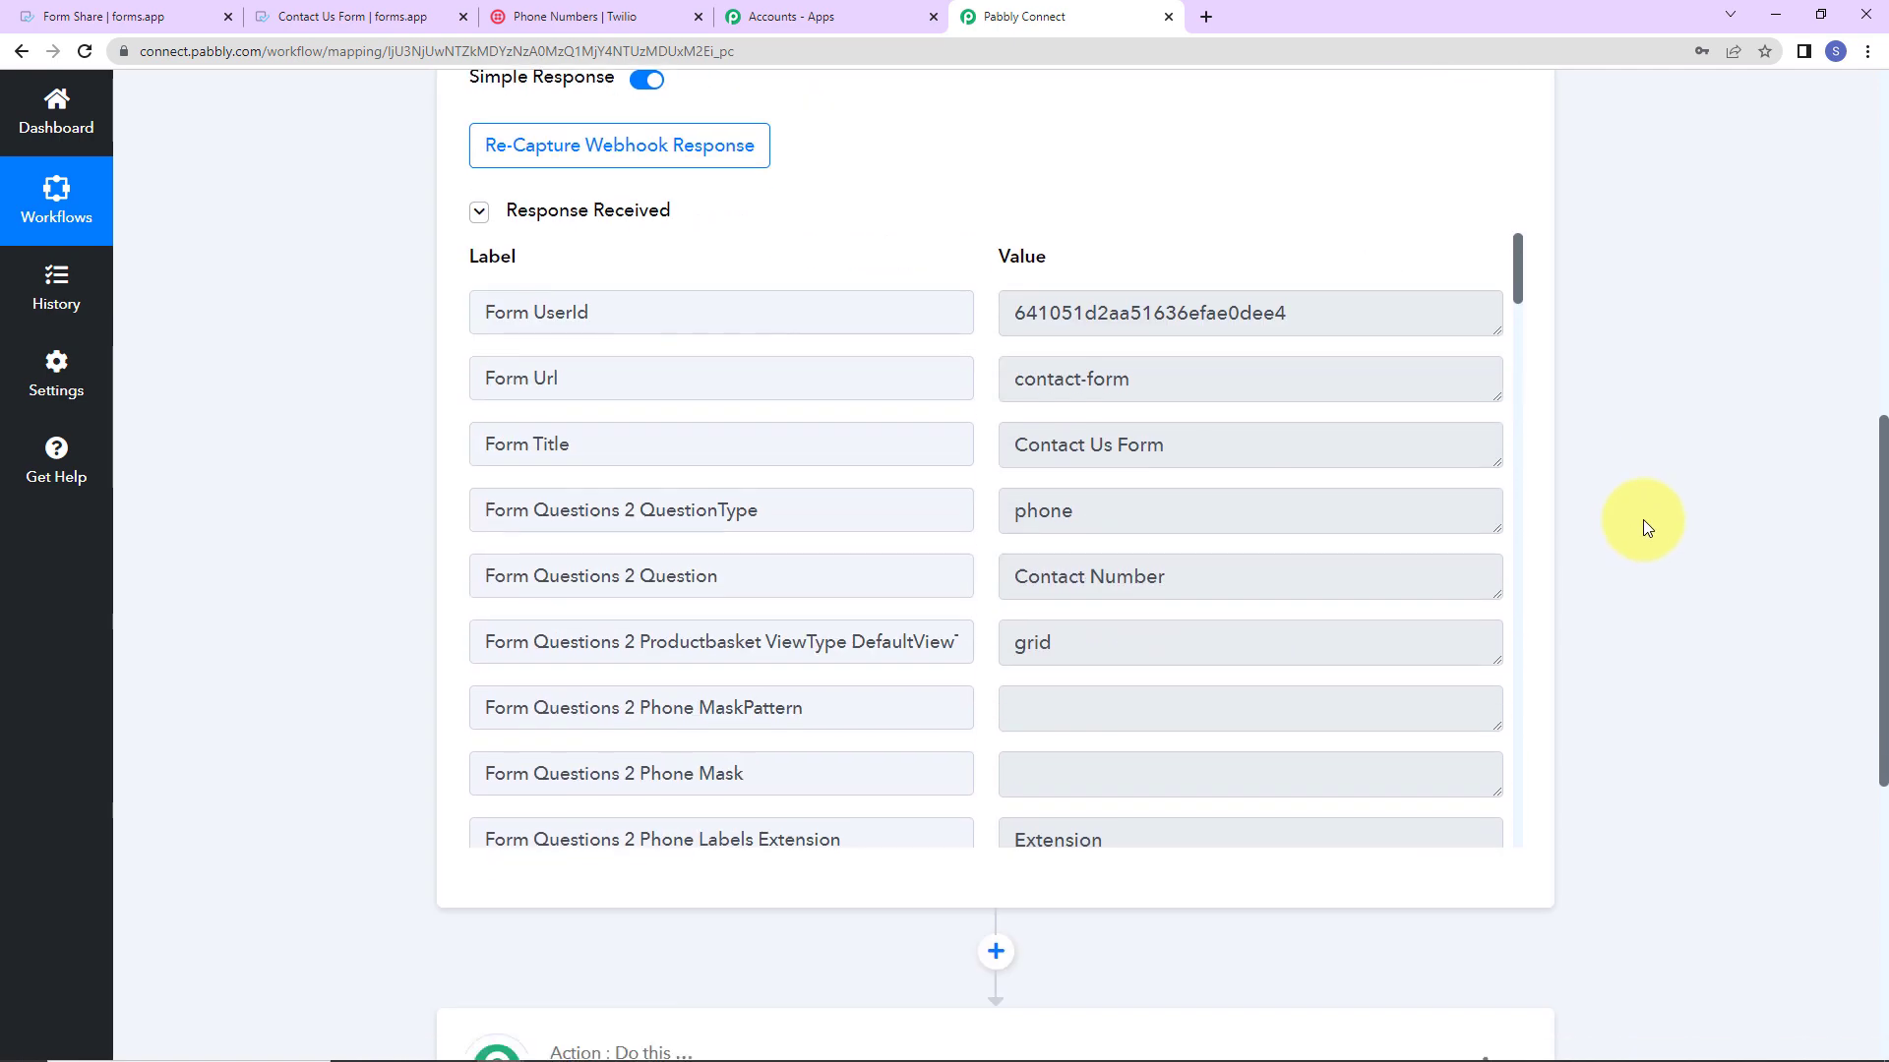
scroll(1186, 233, "down", 8)
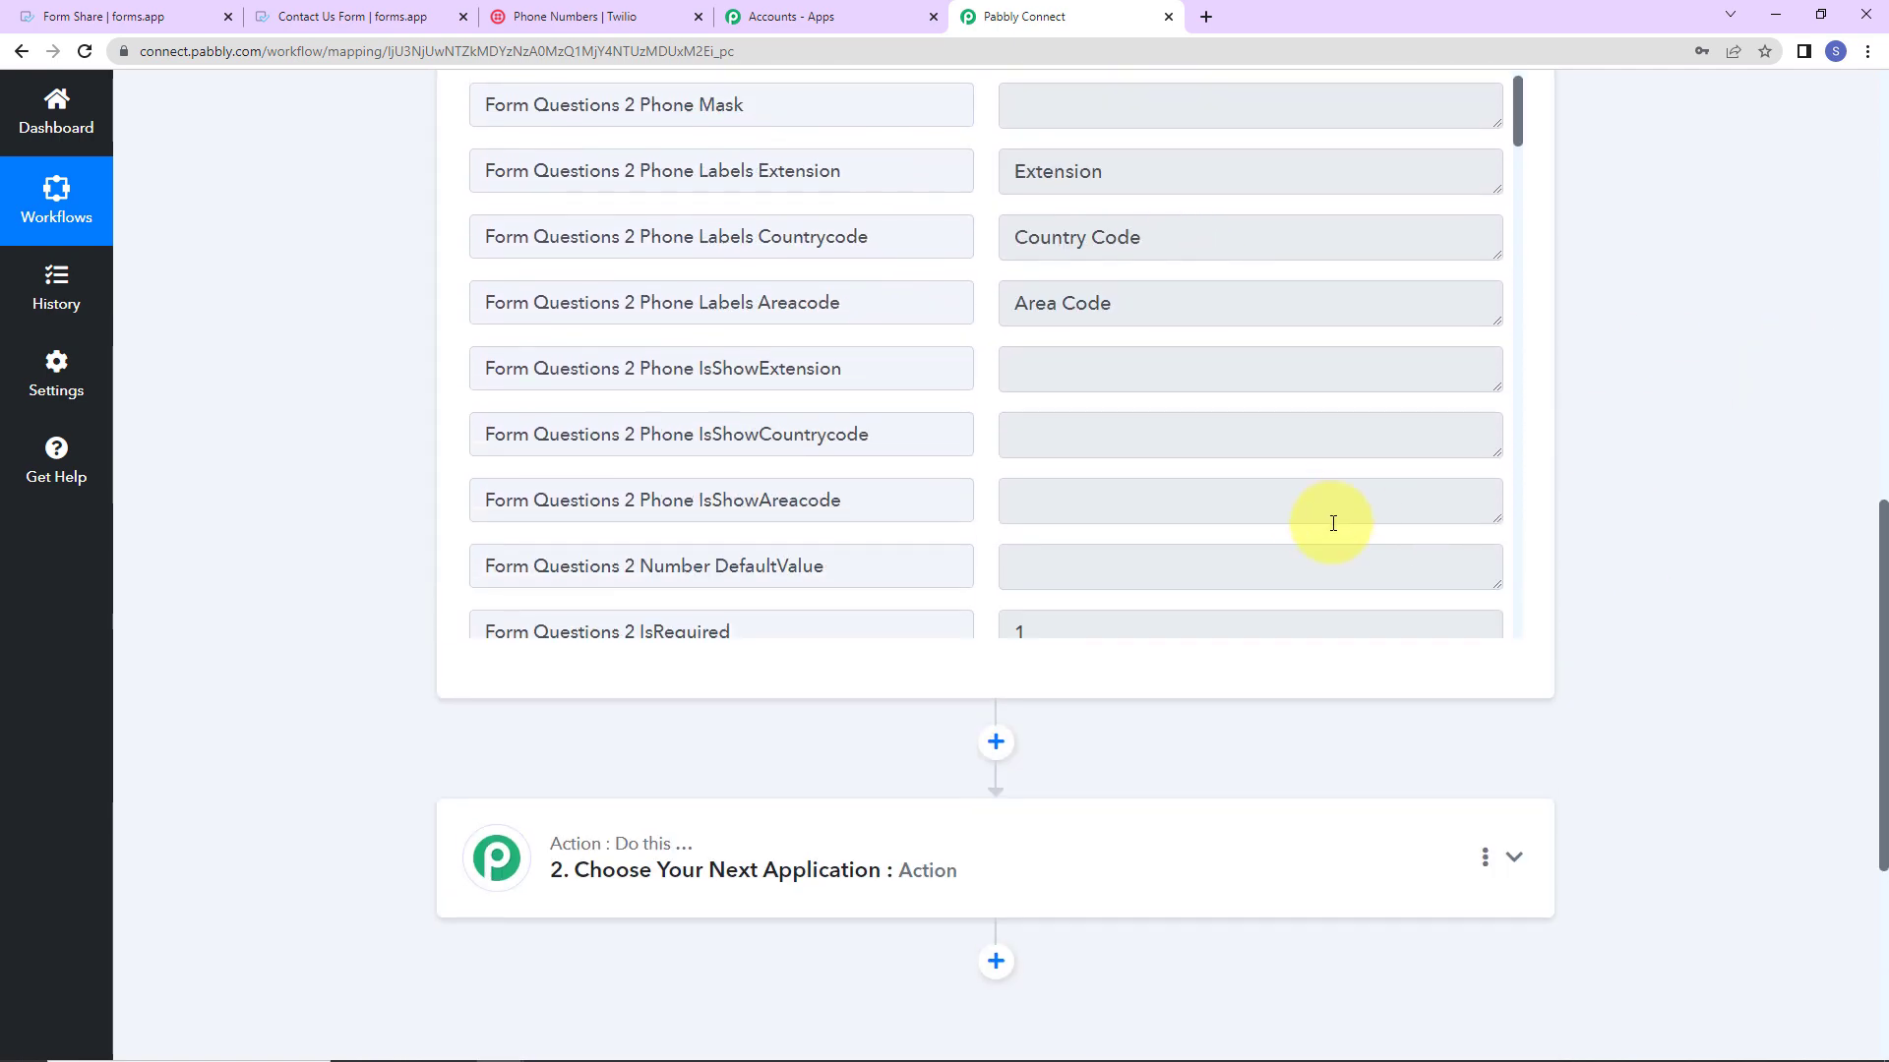
scroll(1308, 505, "down", 10)
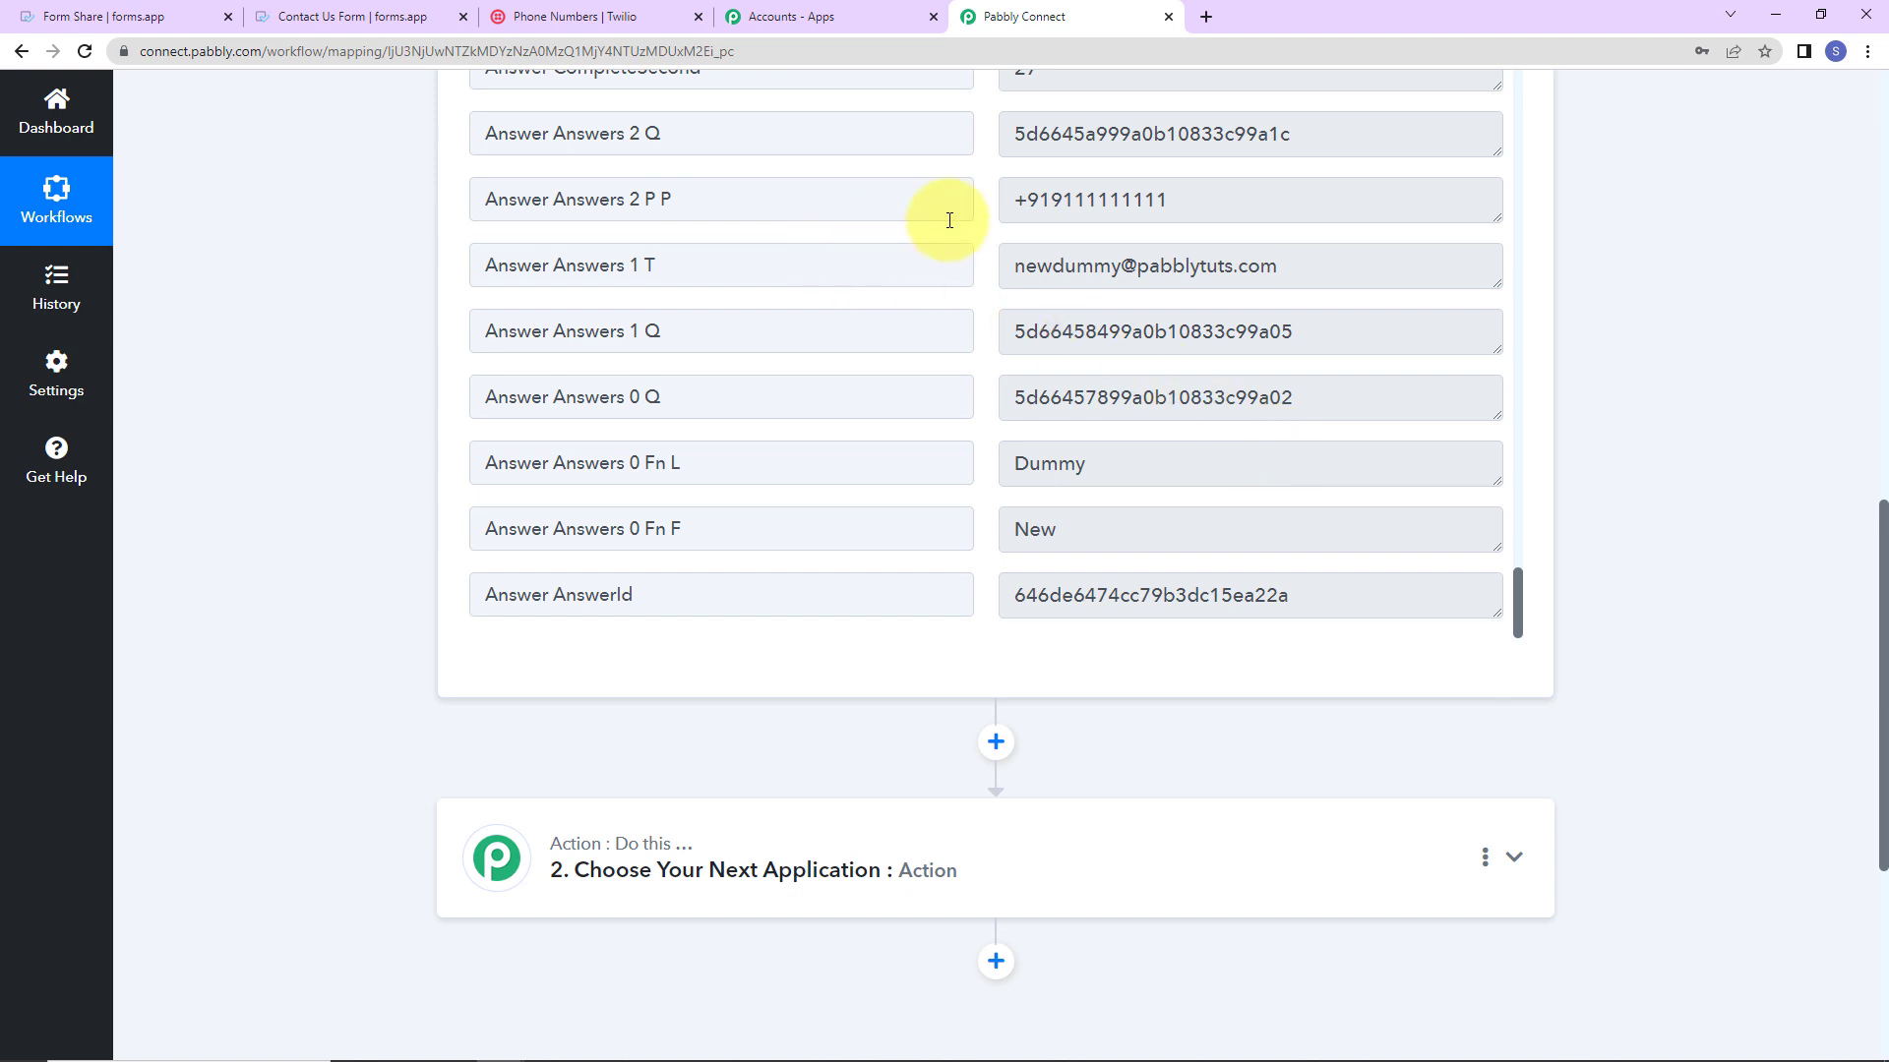
scroll(1164, 320, "down", 2)
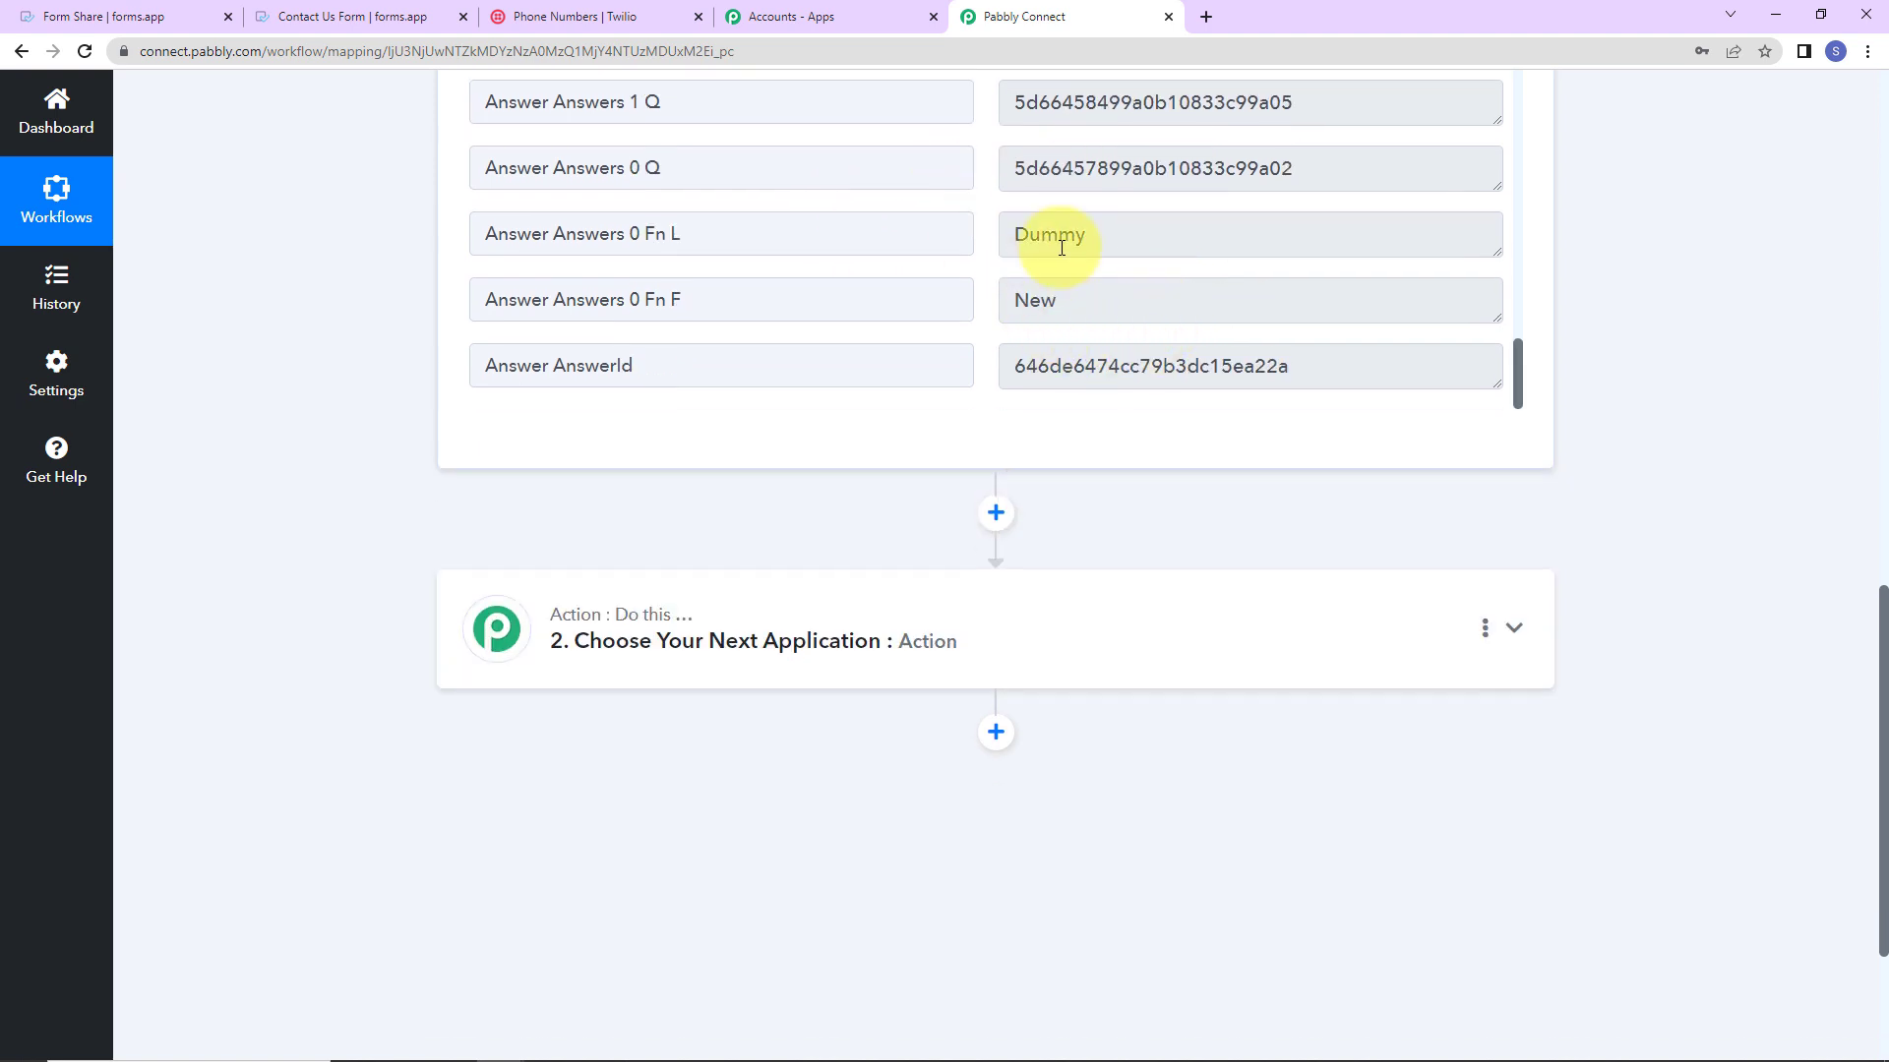
scroll(1067, 261, "up", 4)
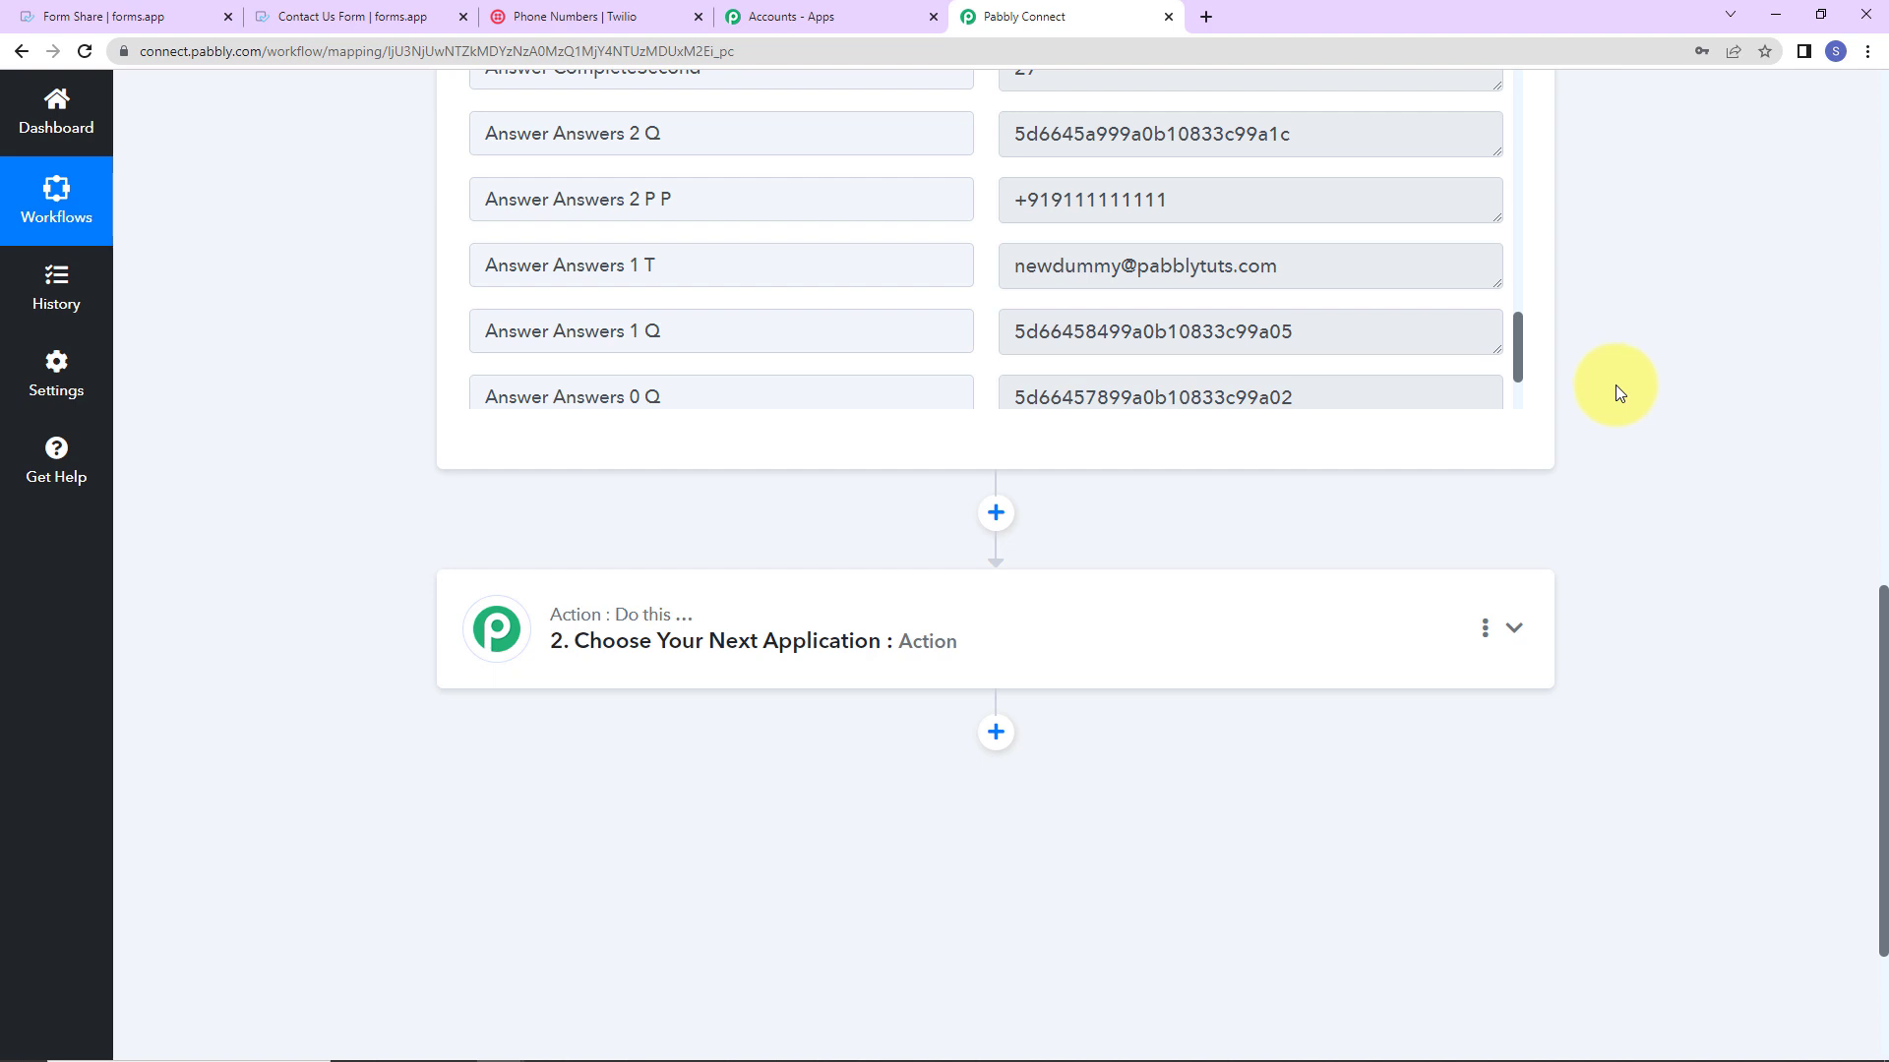
scroll(1615, 385, "down", 3)
Step: Set the second step to Twilio with the Send SMS Message action and begin connecting an account
left_click(611, 386)
left_click(617, 533)
type("twilio")
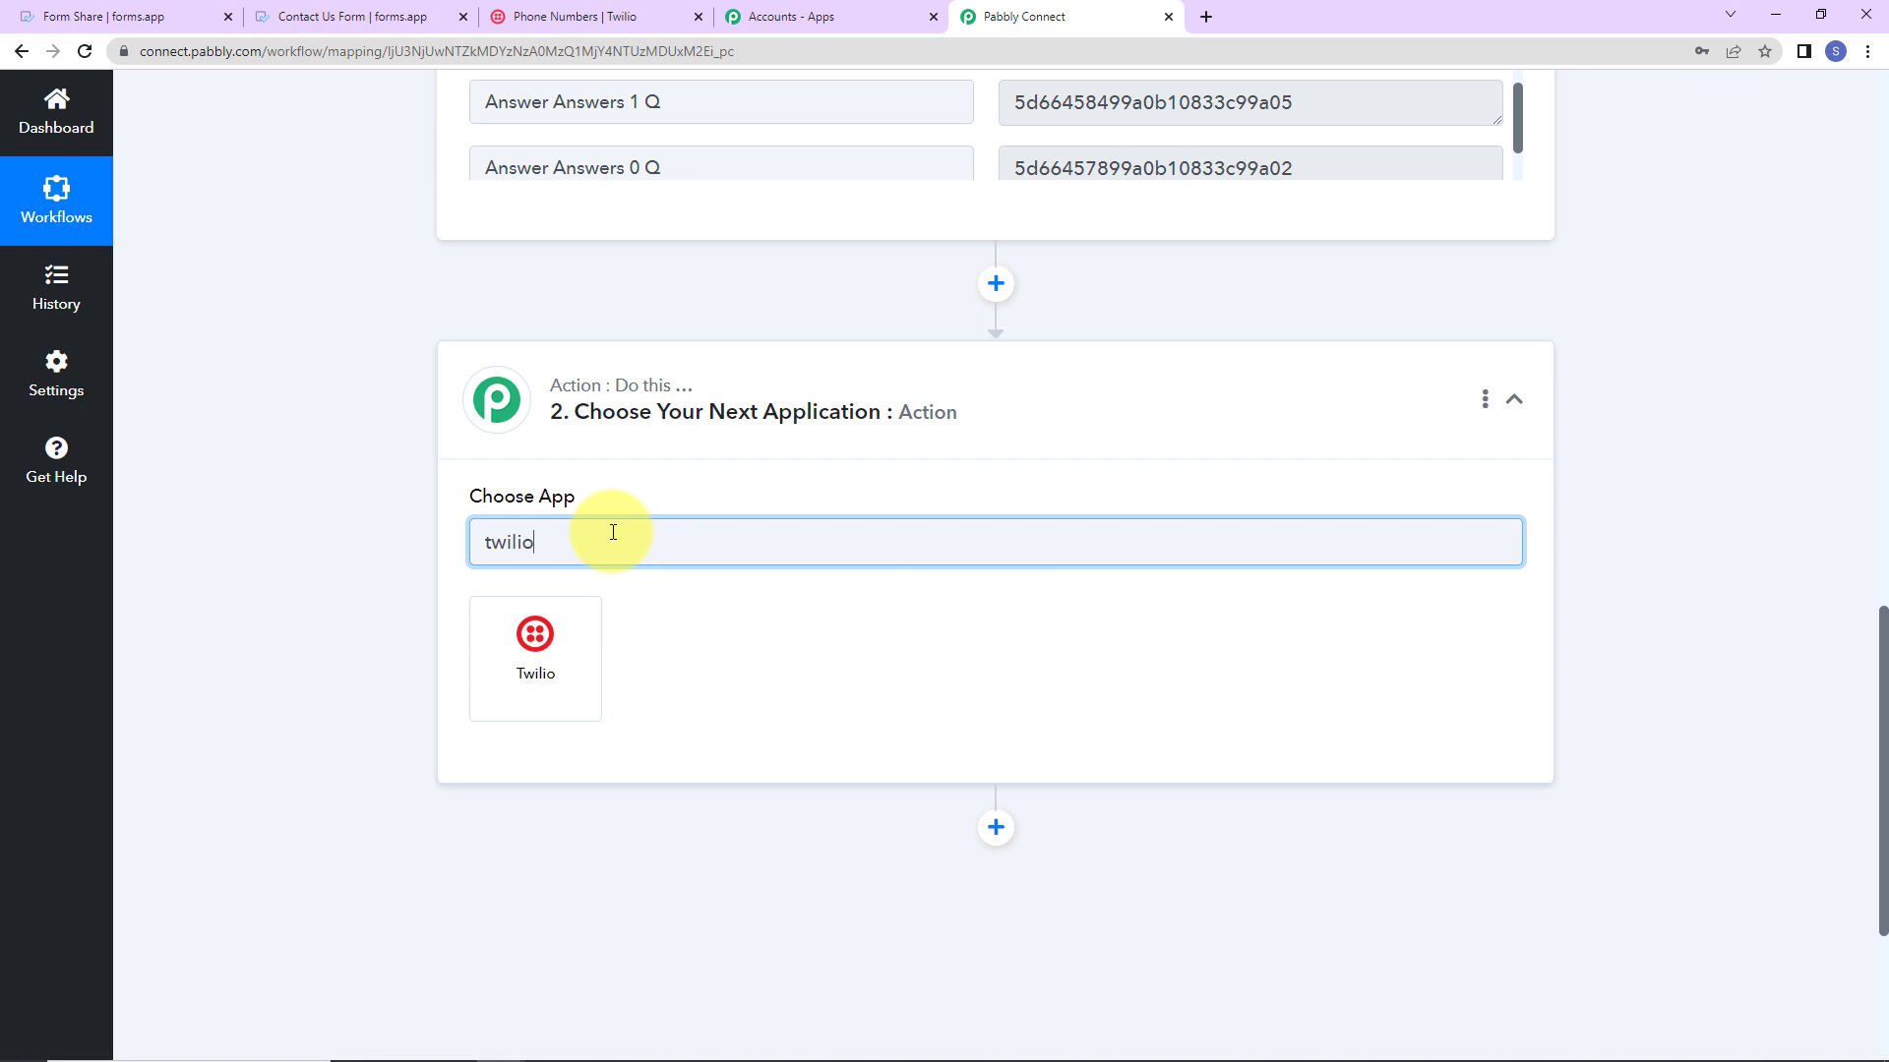
left_click(548, 647)
left_click(556, 646)
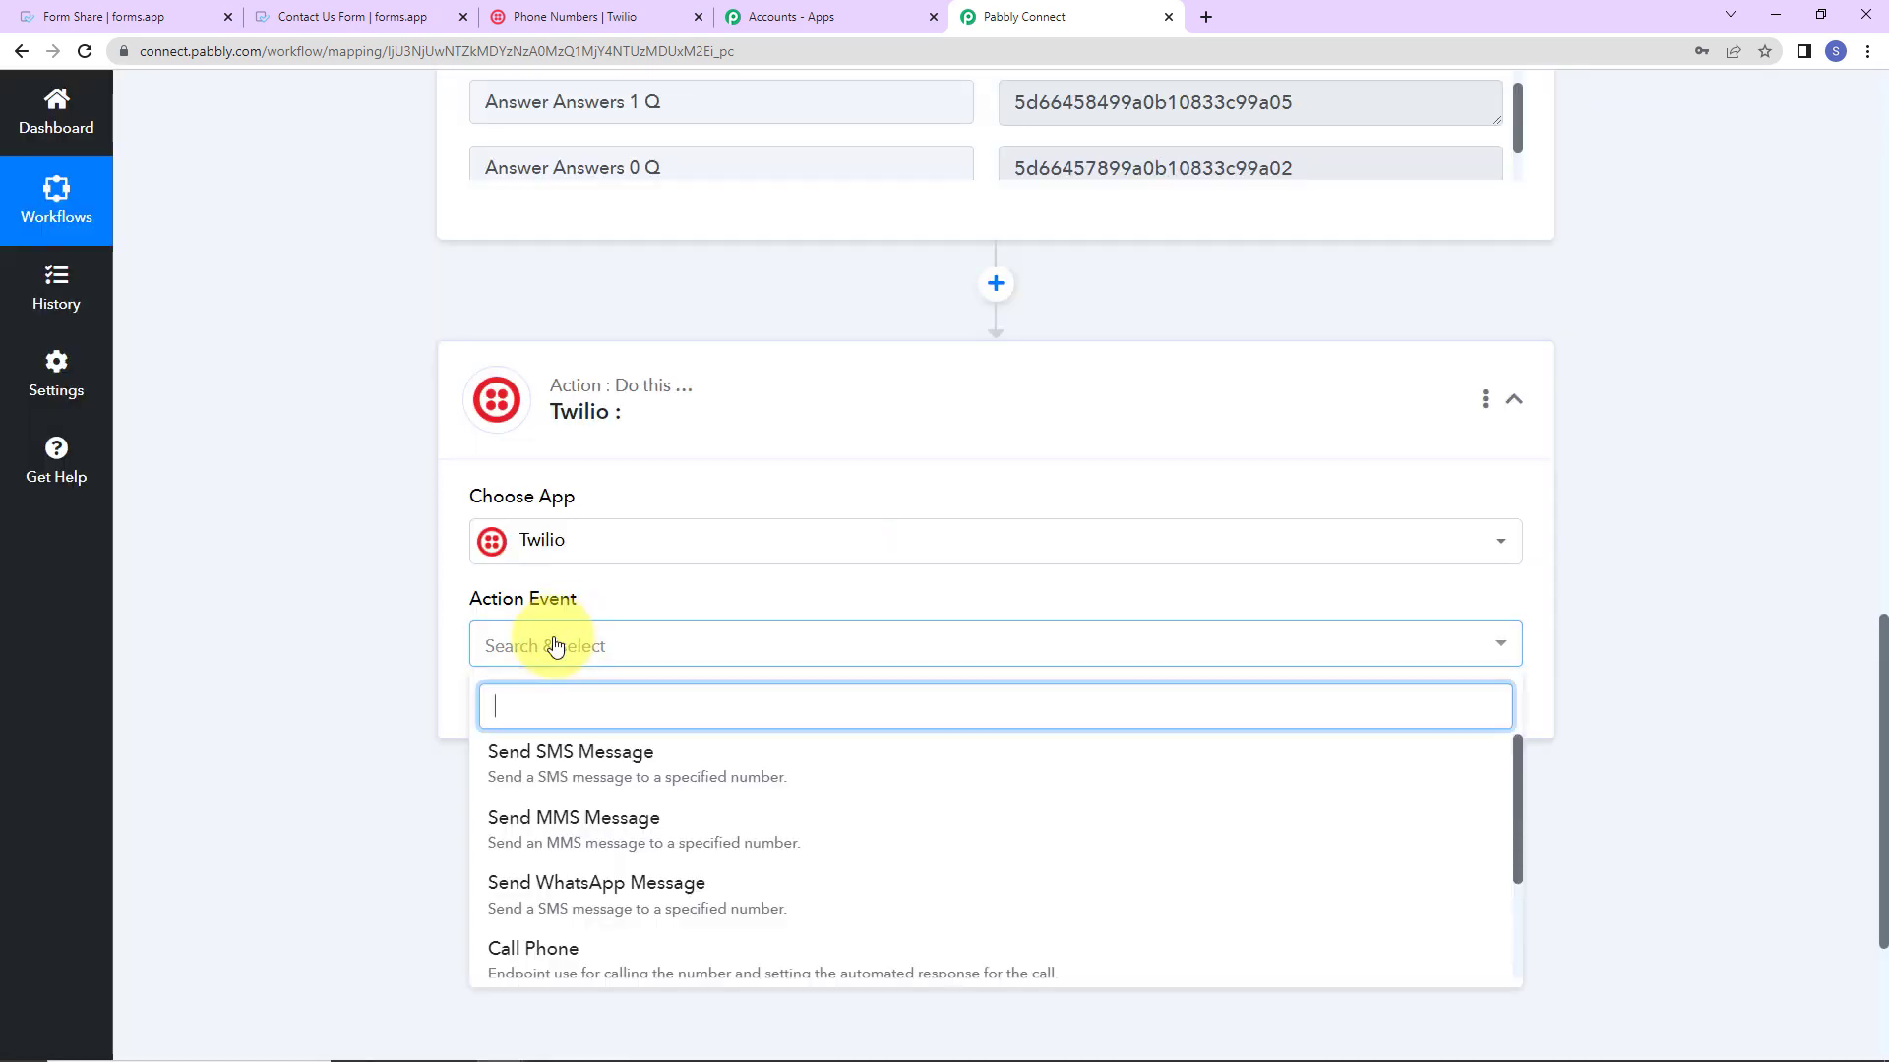
left_click(553, 748)
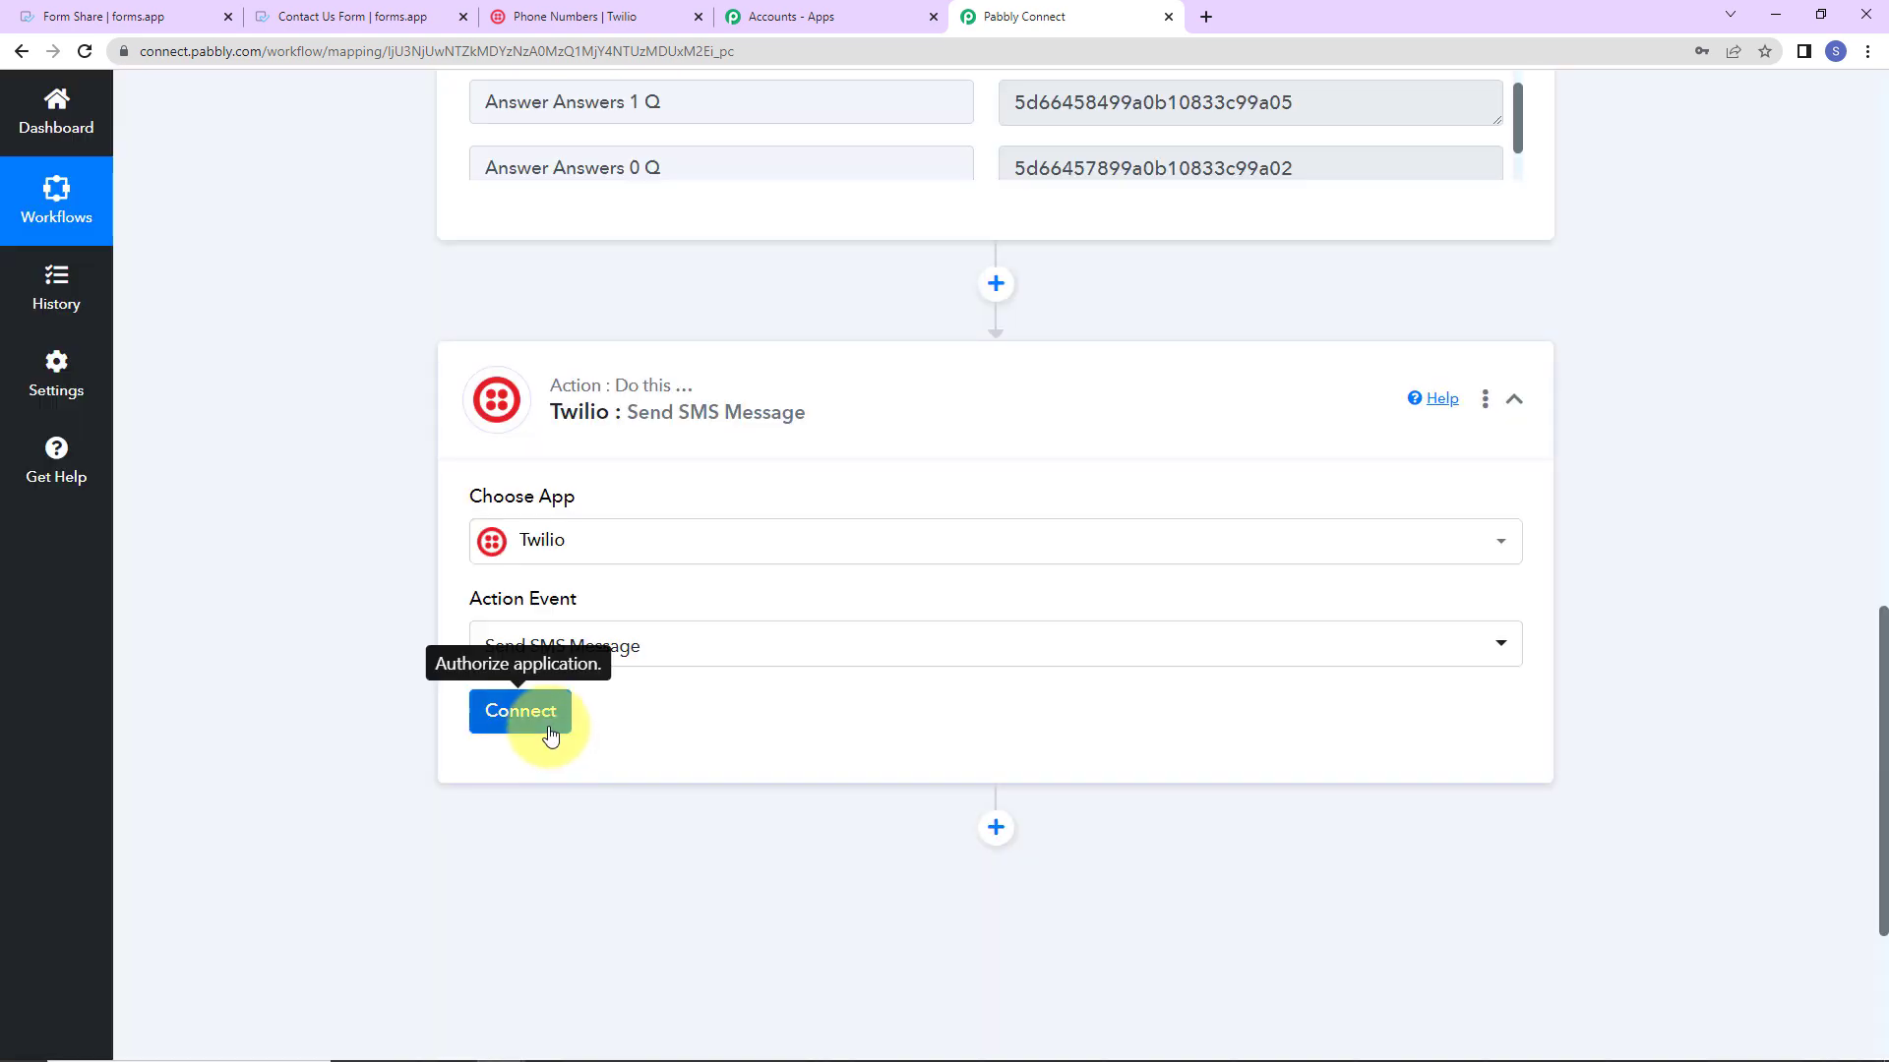
left_click(550, 733)
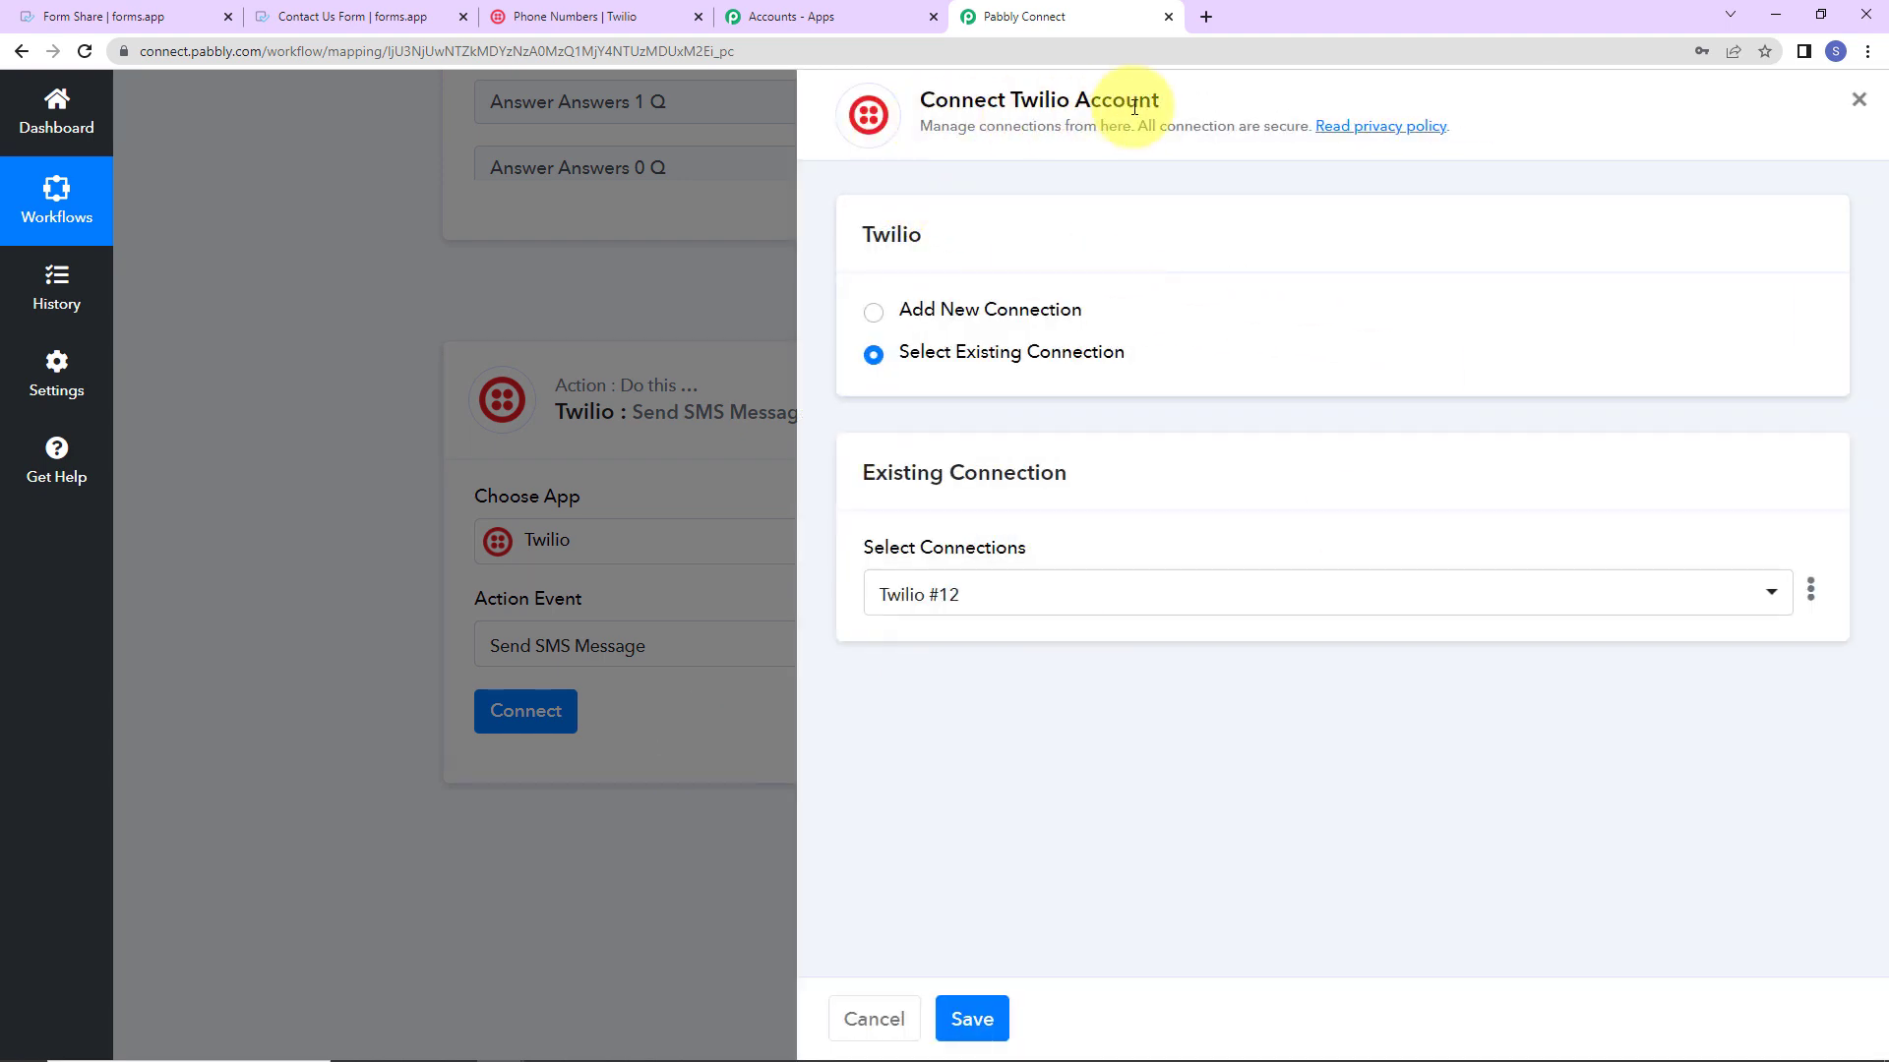
Step: Add a new Twilio connection and fill both Account SID fields with the console's Account SID
left_click(876, 316)
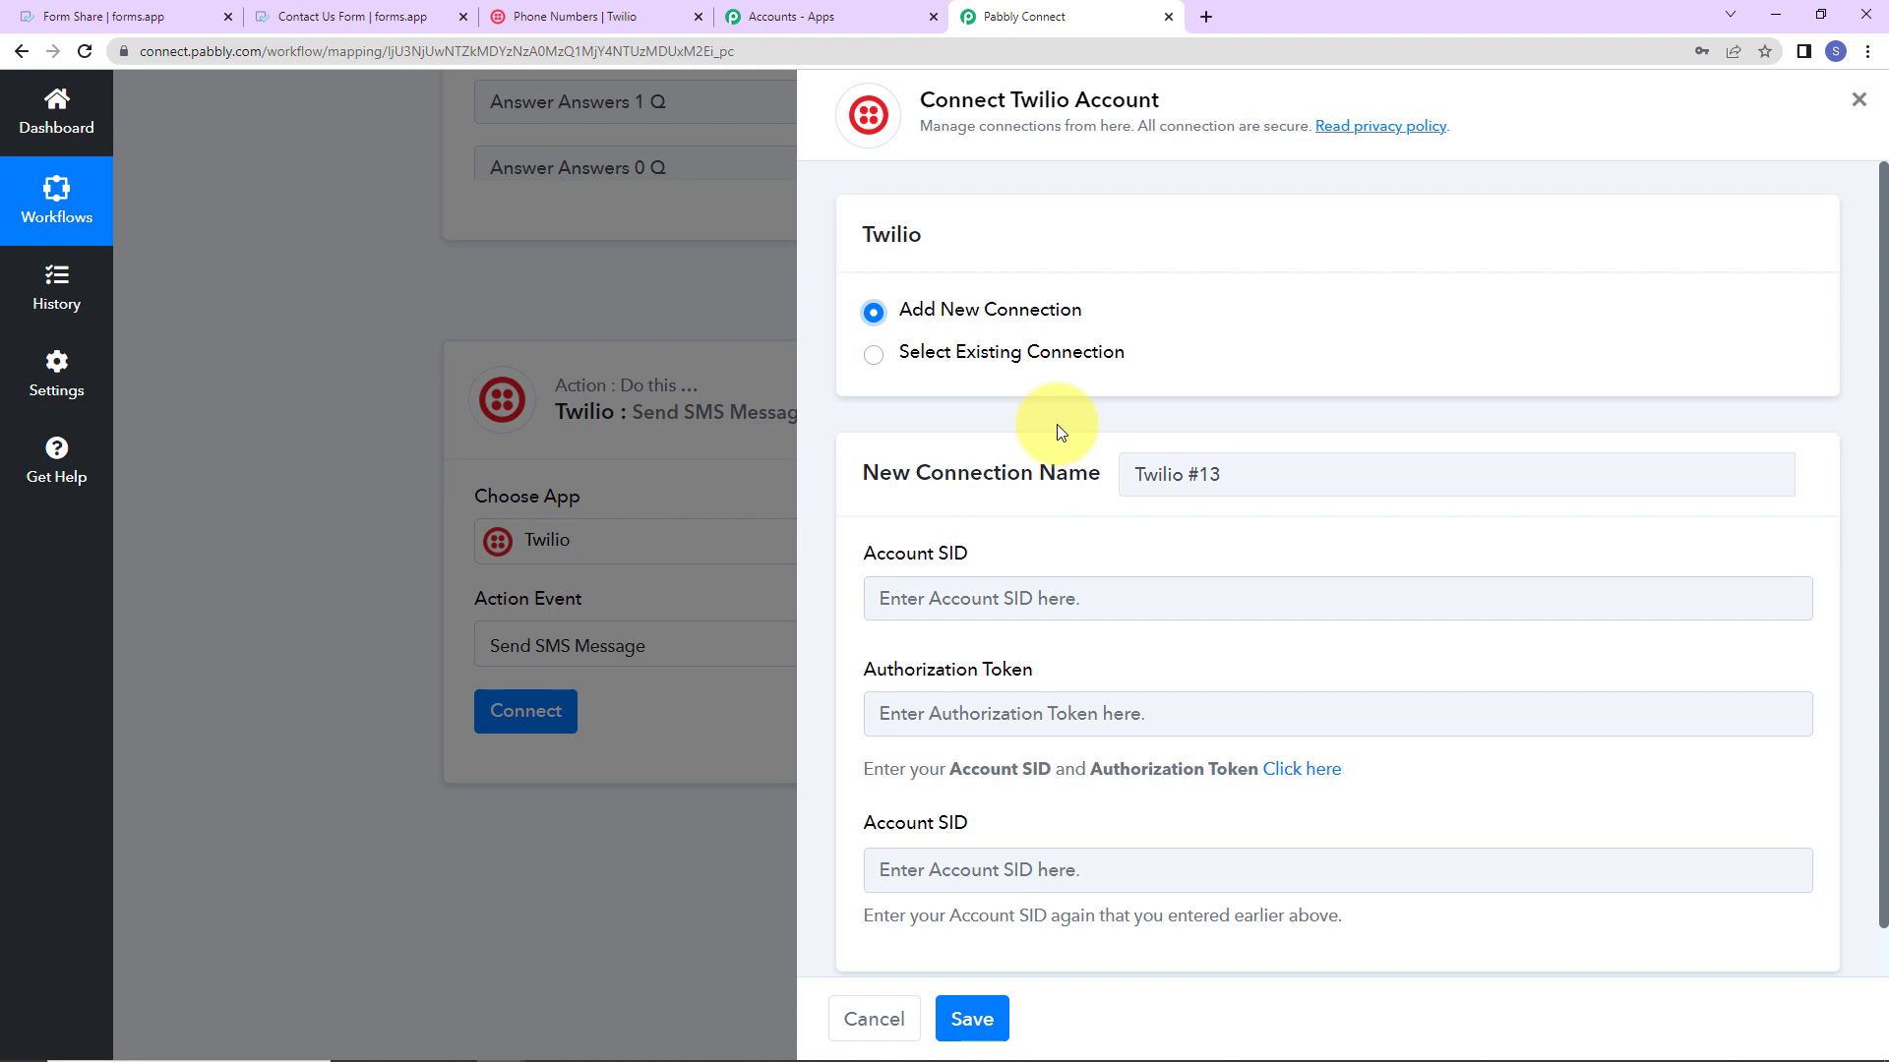
scroll(1217, 468, "down", 1)
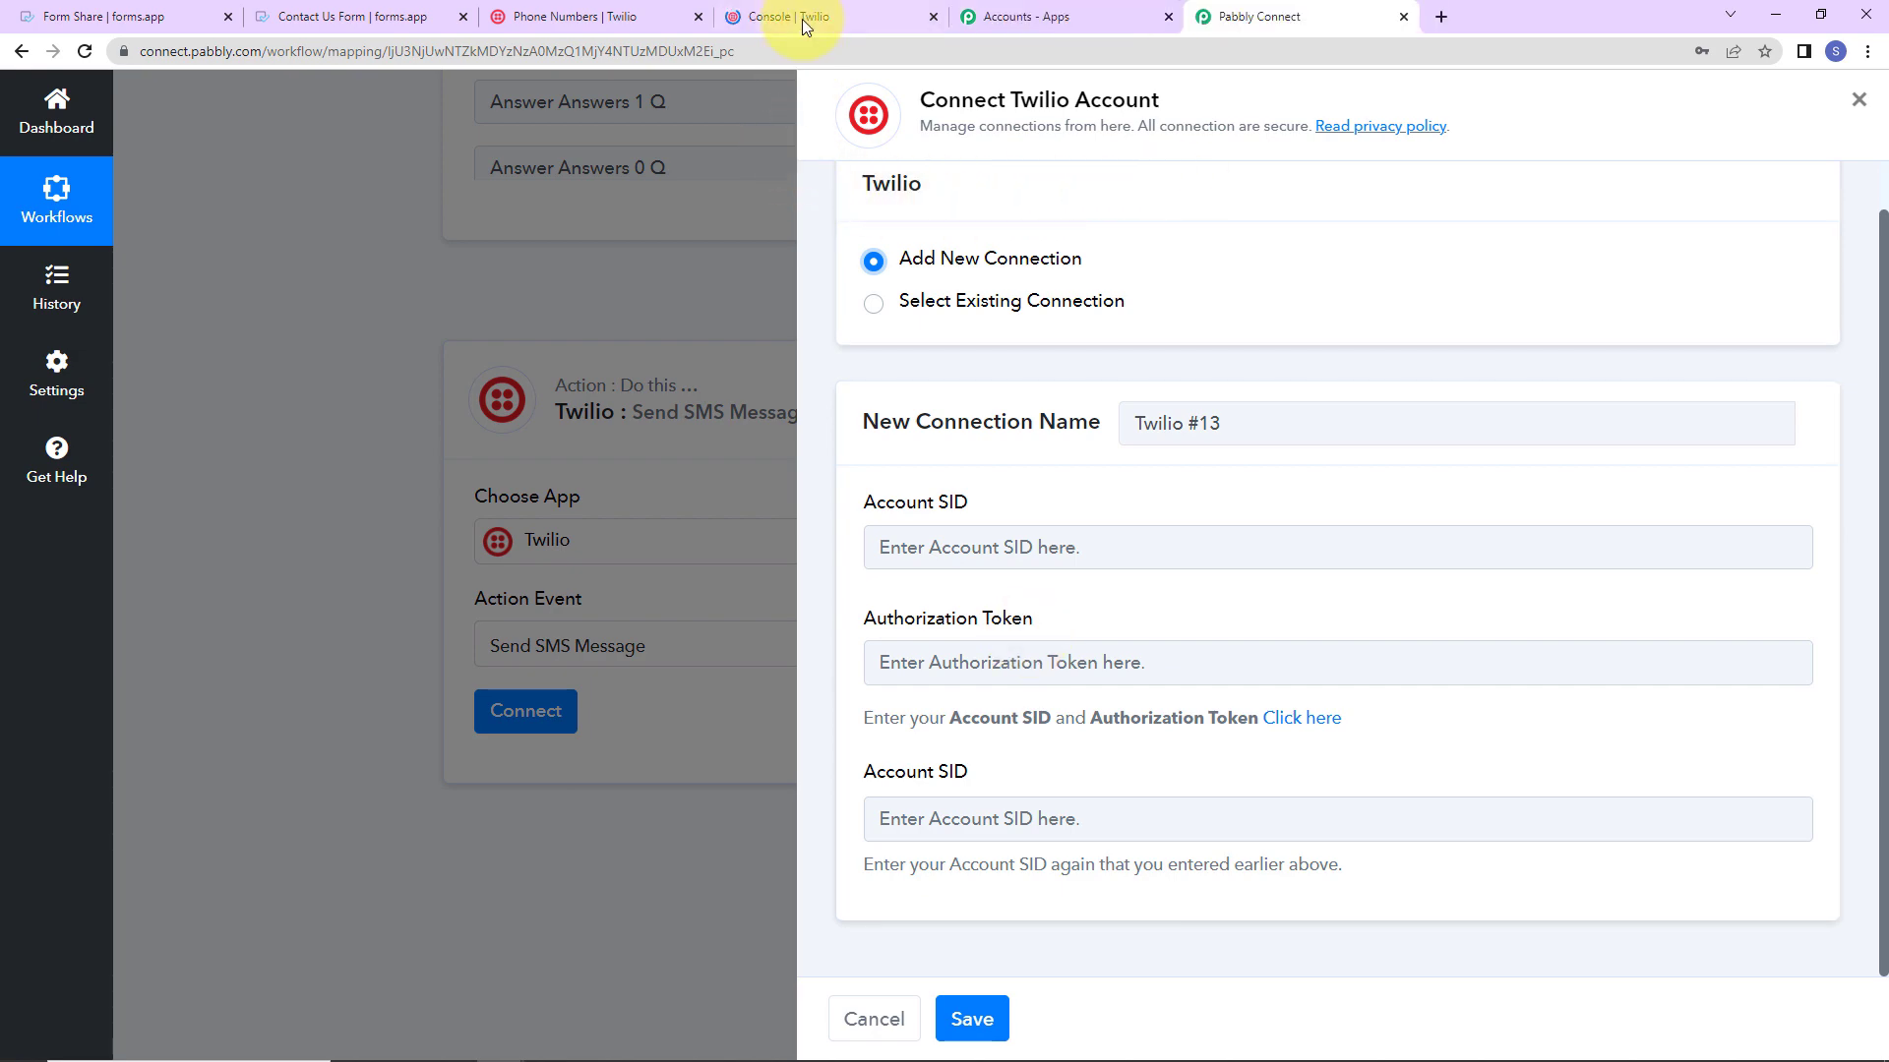
left_click(800, 20)
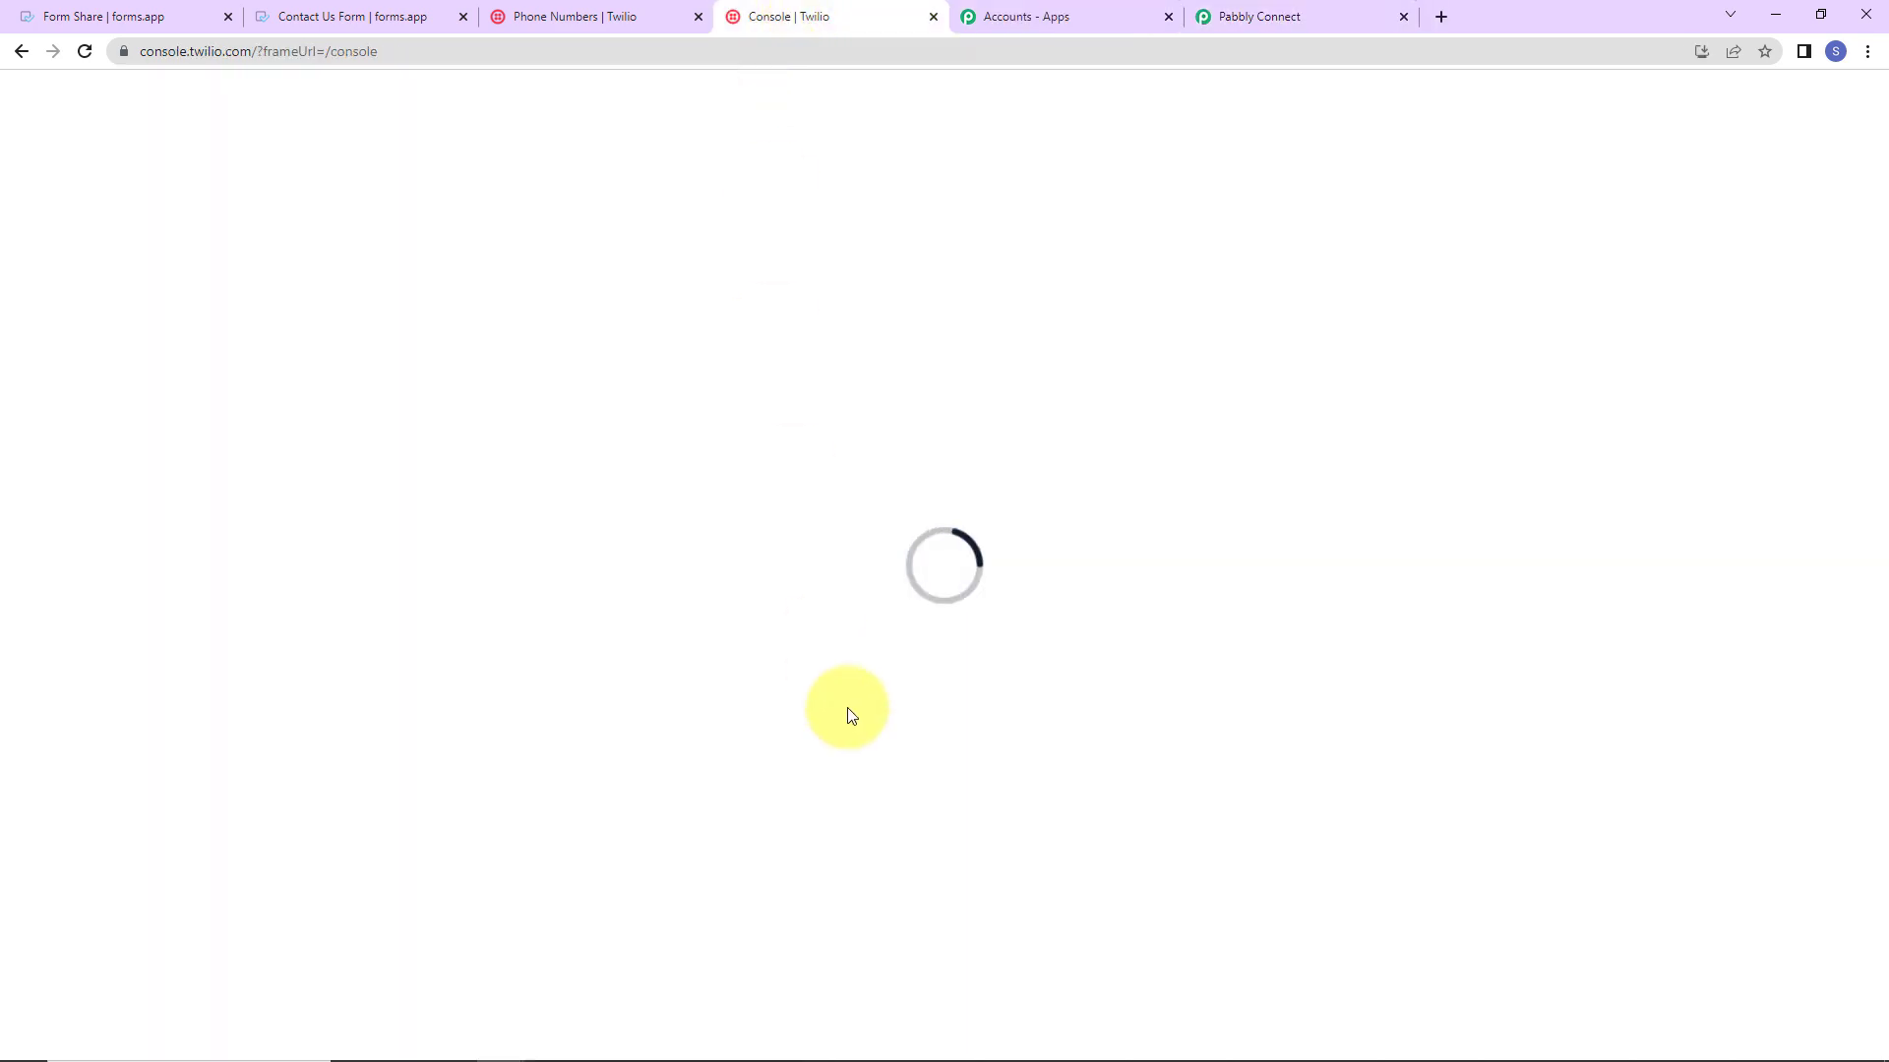
scroll(1023, 437, "down", 7)
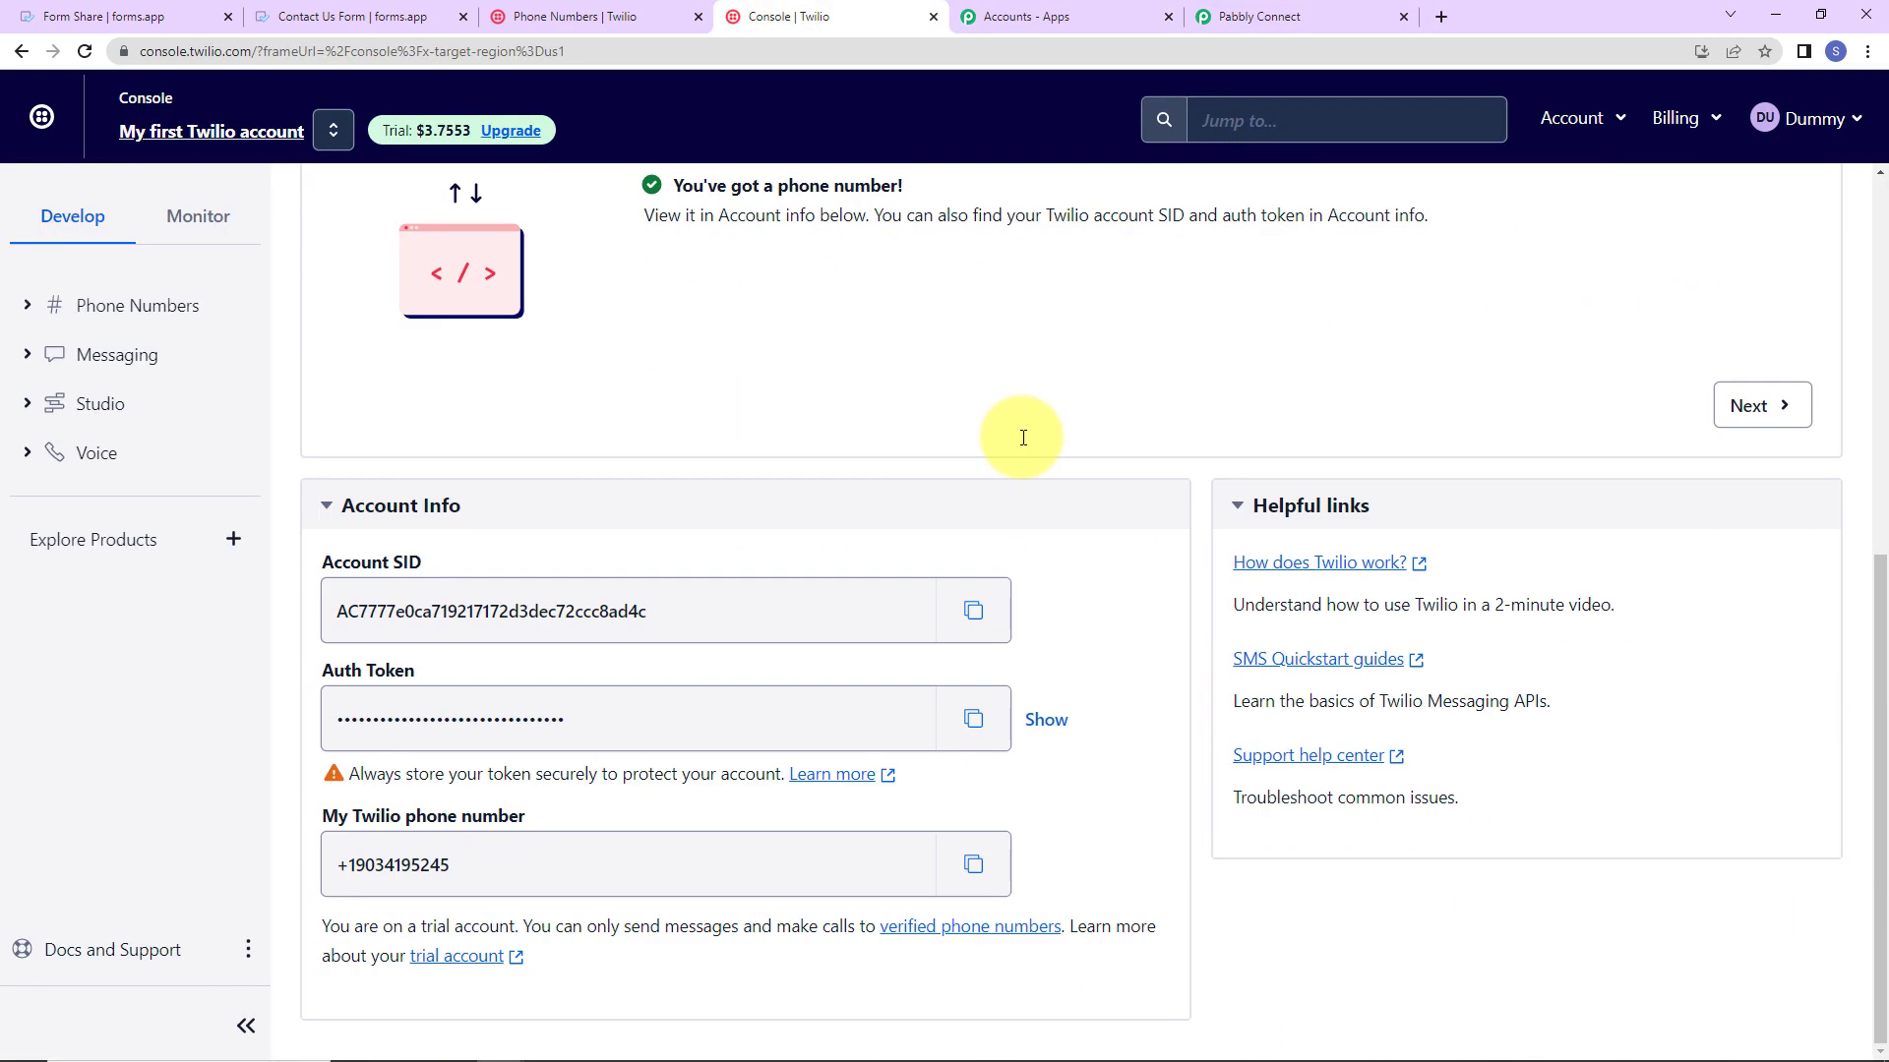
left_click(972, 617)
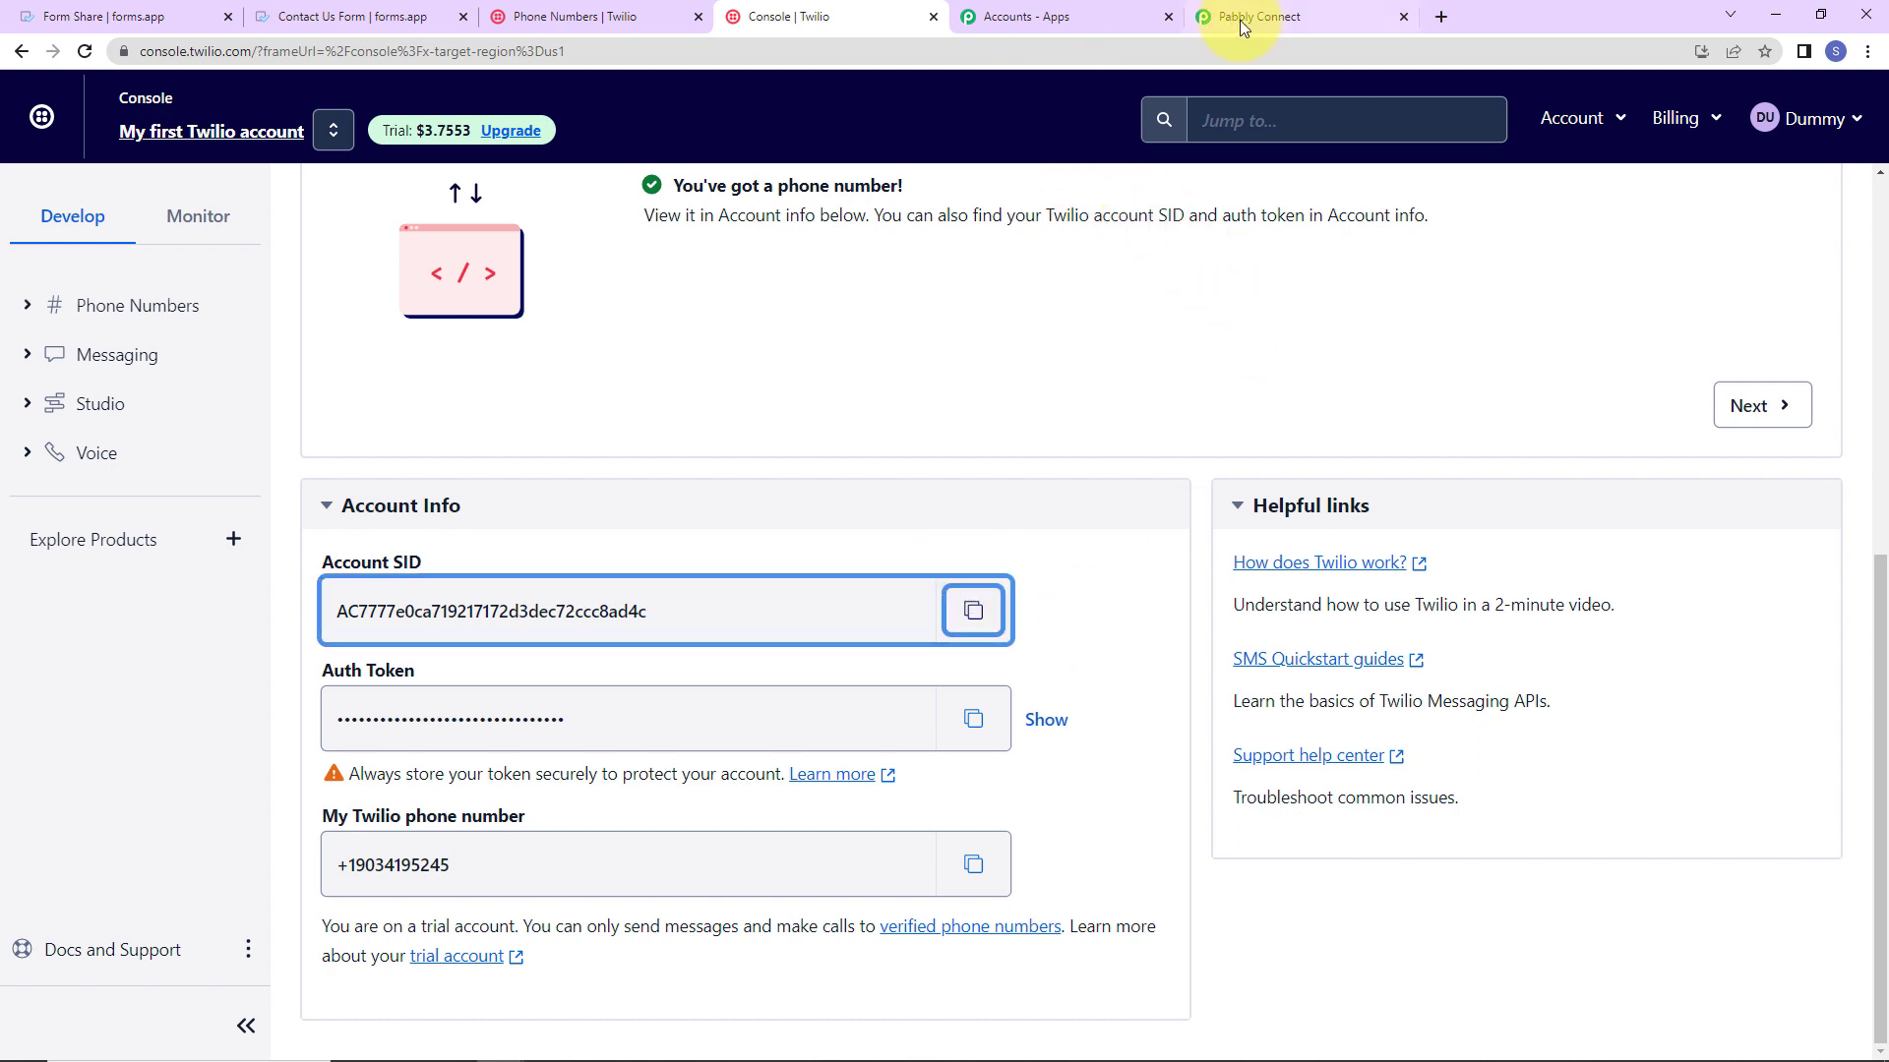
left_click(1238, 21)
left_click(949, 553)
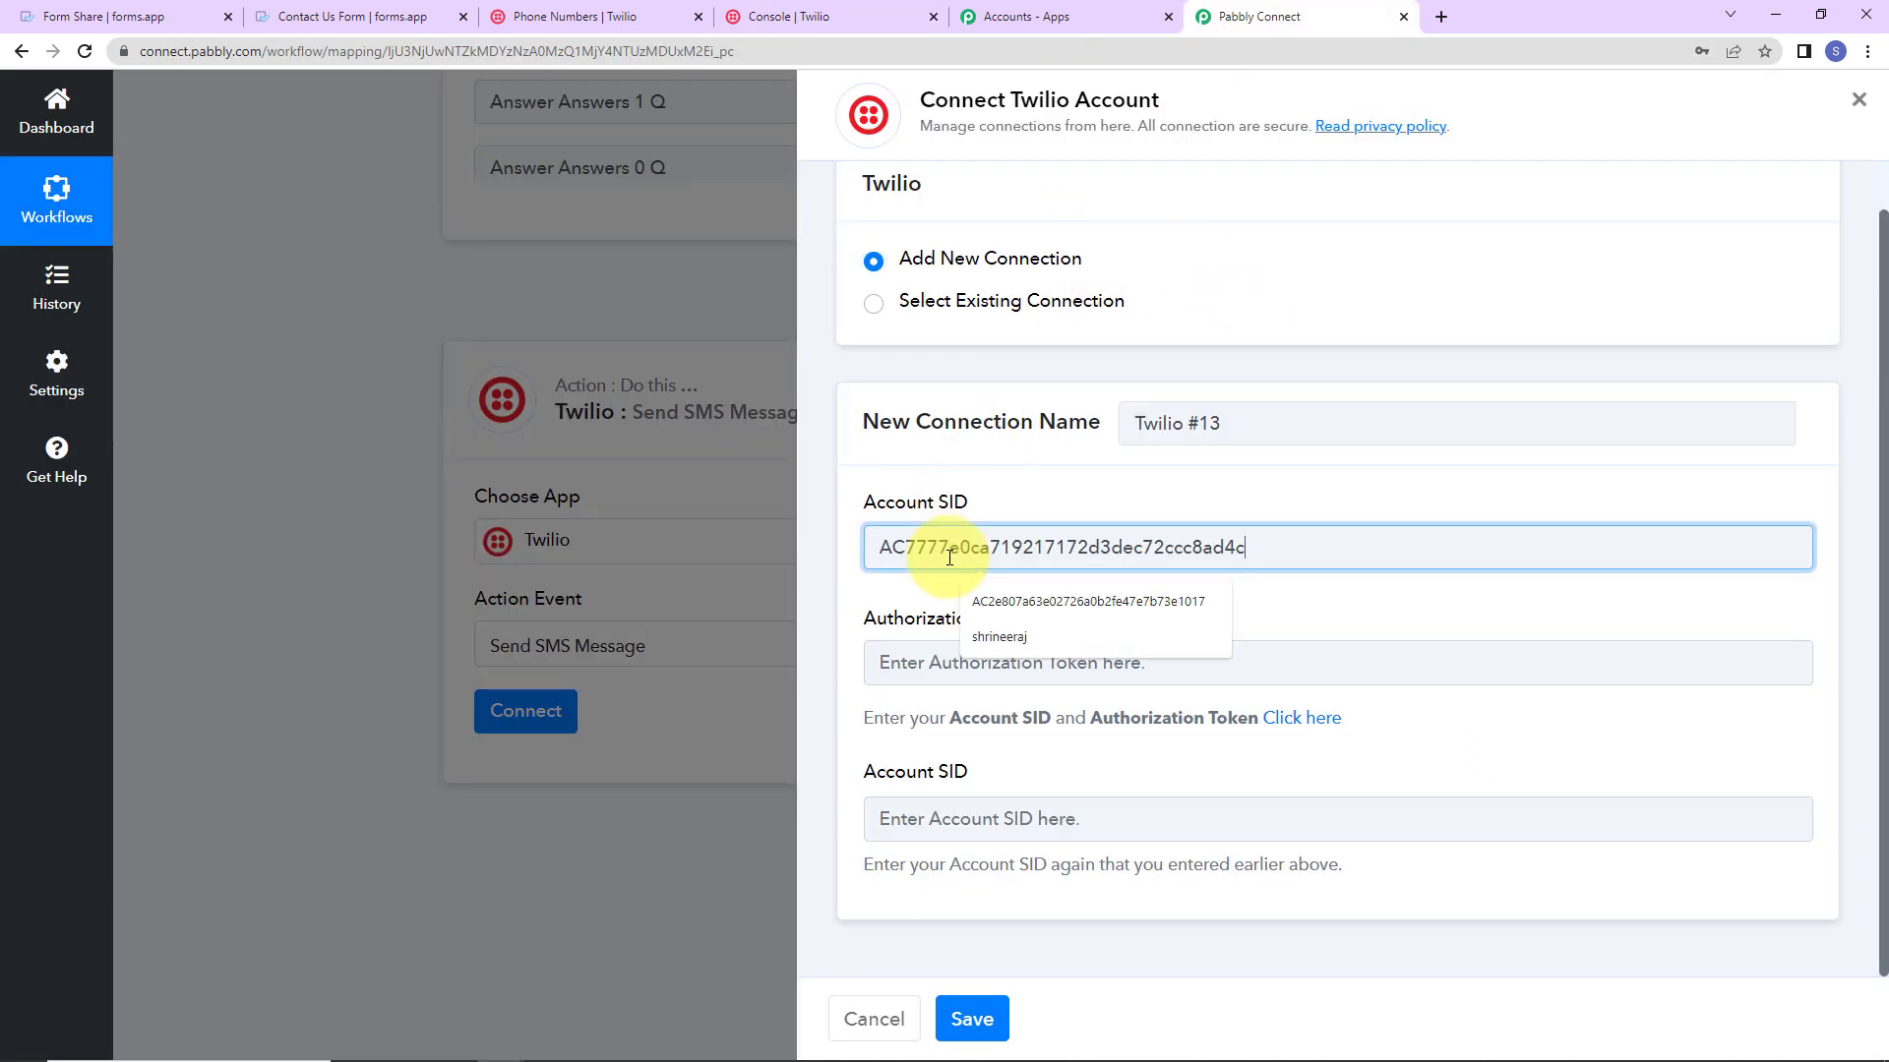
left_click(1007, 800)
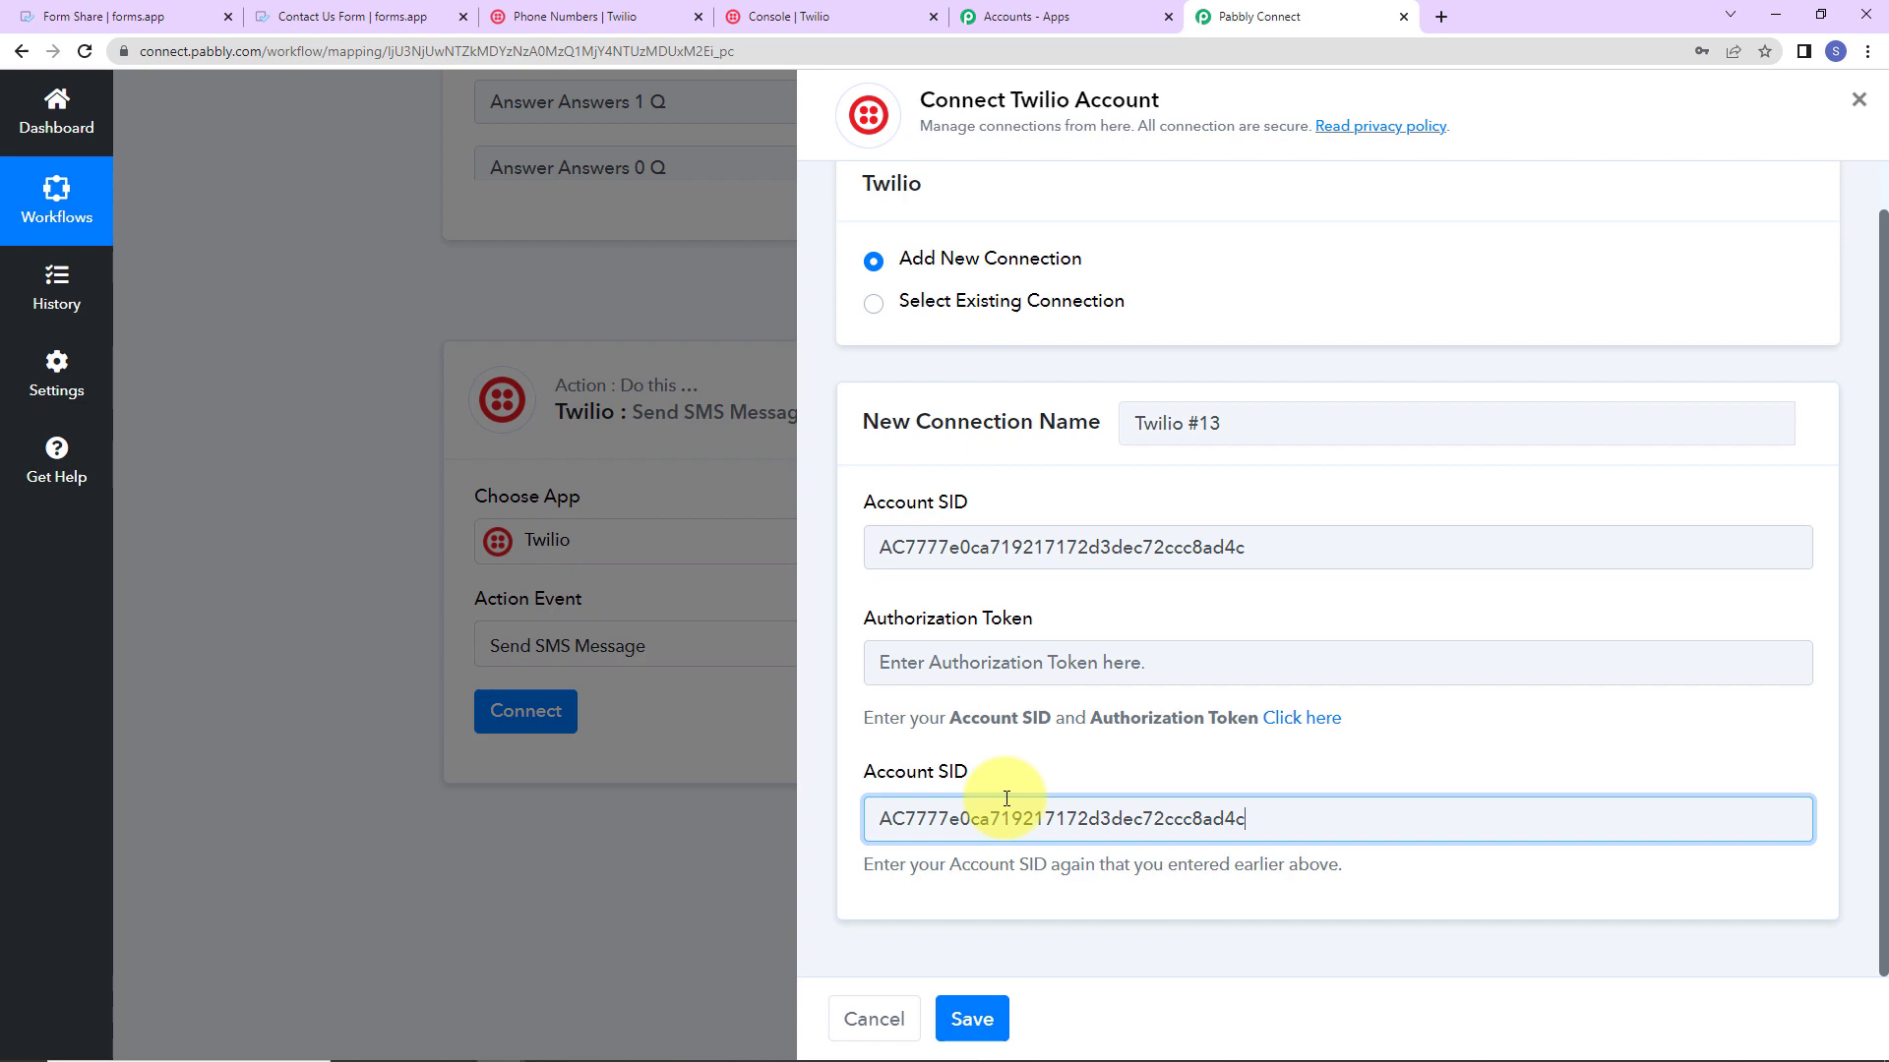
Step: Paste the Twilio console's auth token into the authorization token field and save connection Twilio #13
left_click(875, 17)
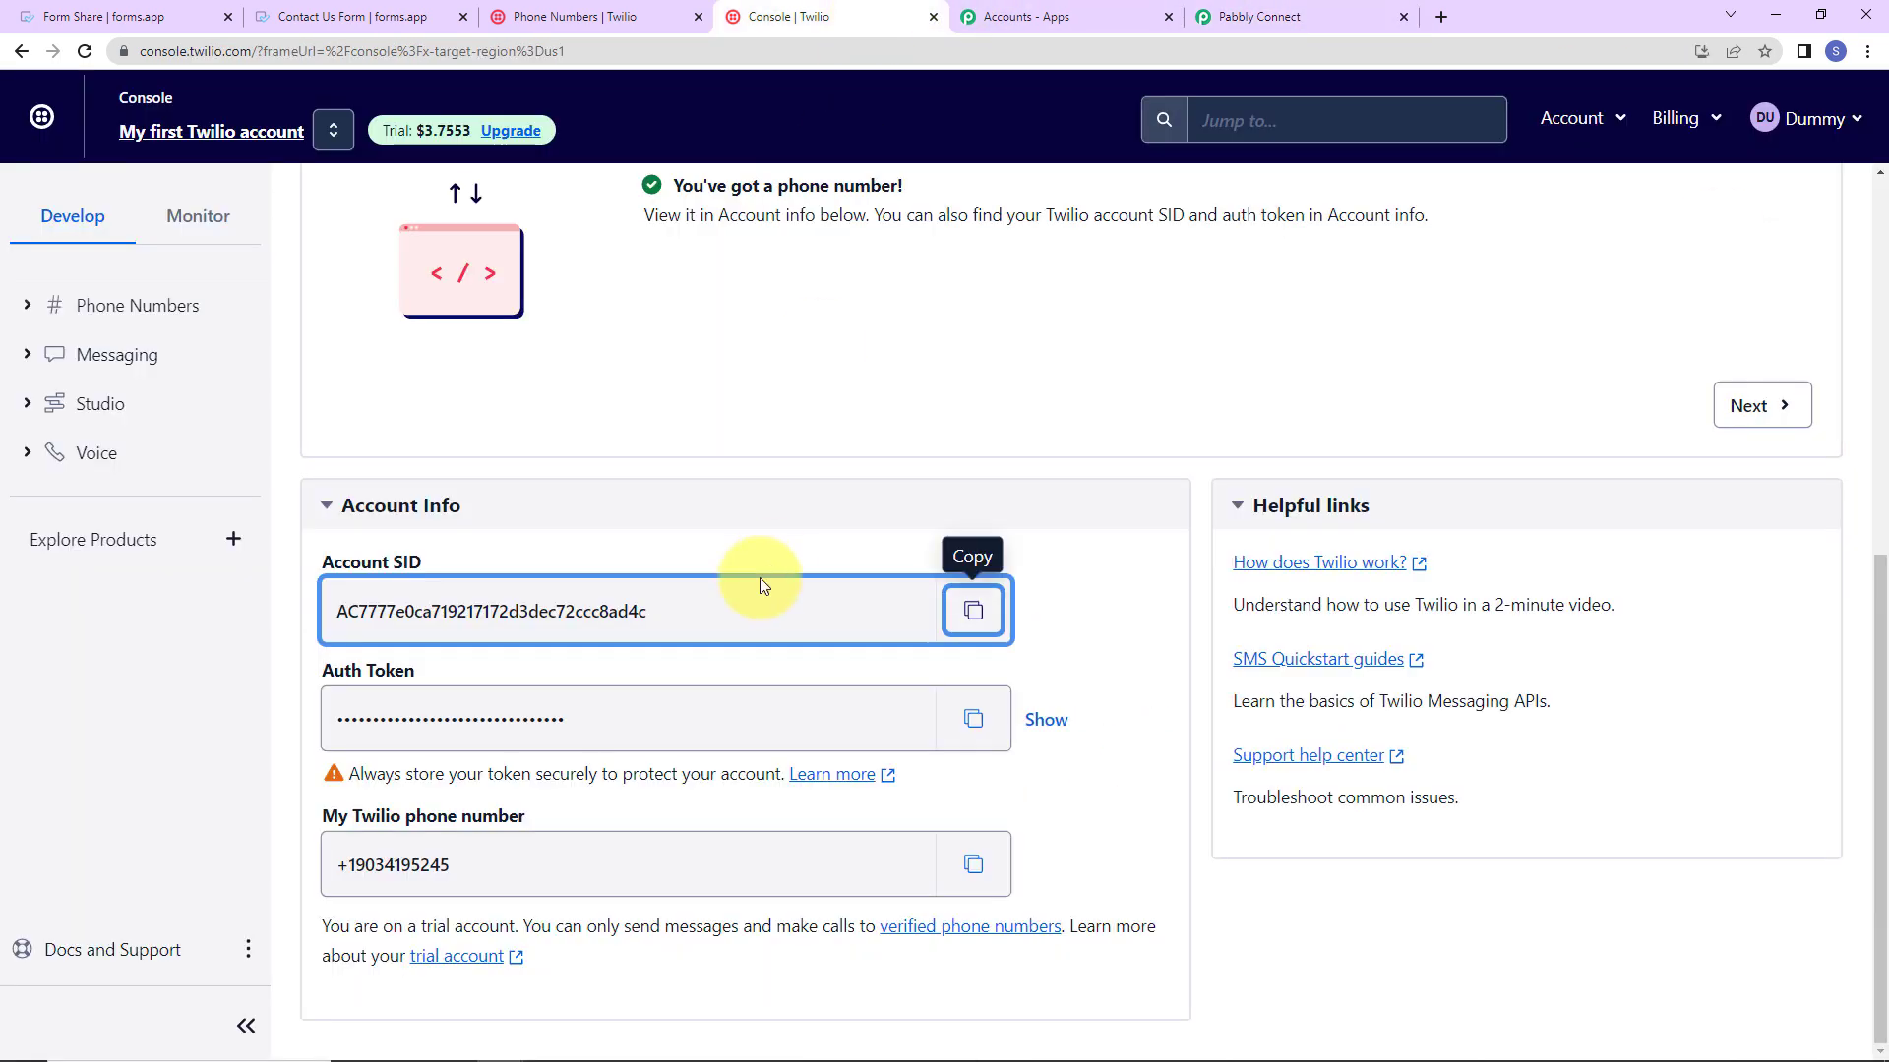
left_click(973, 719)
left_click(1275, 24)
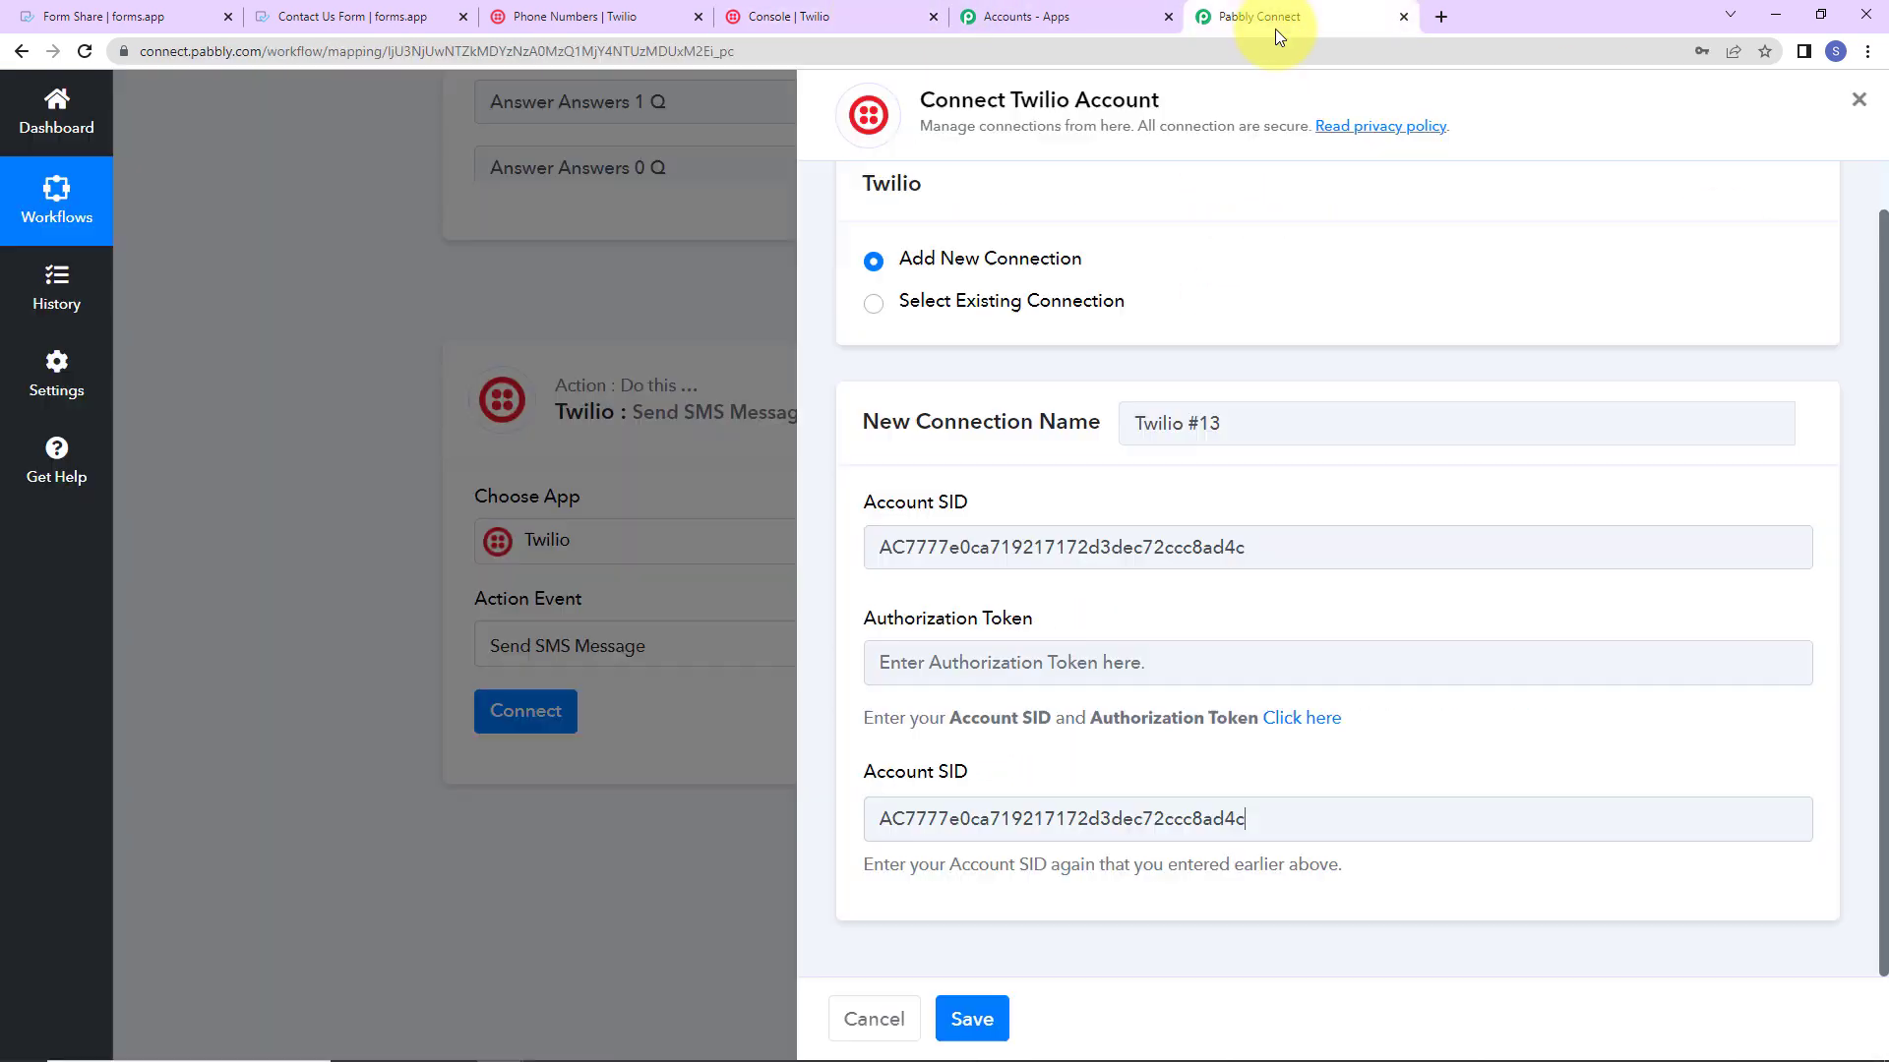
left_click(998, 661)
key("ctrl+v")
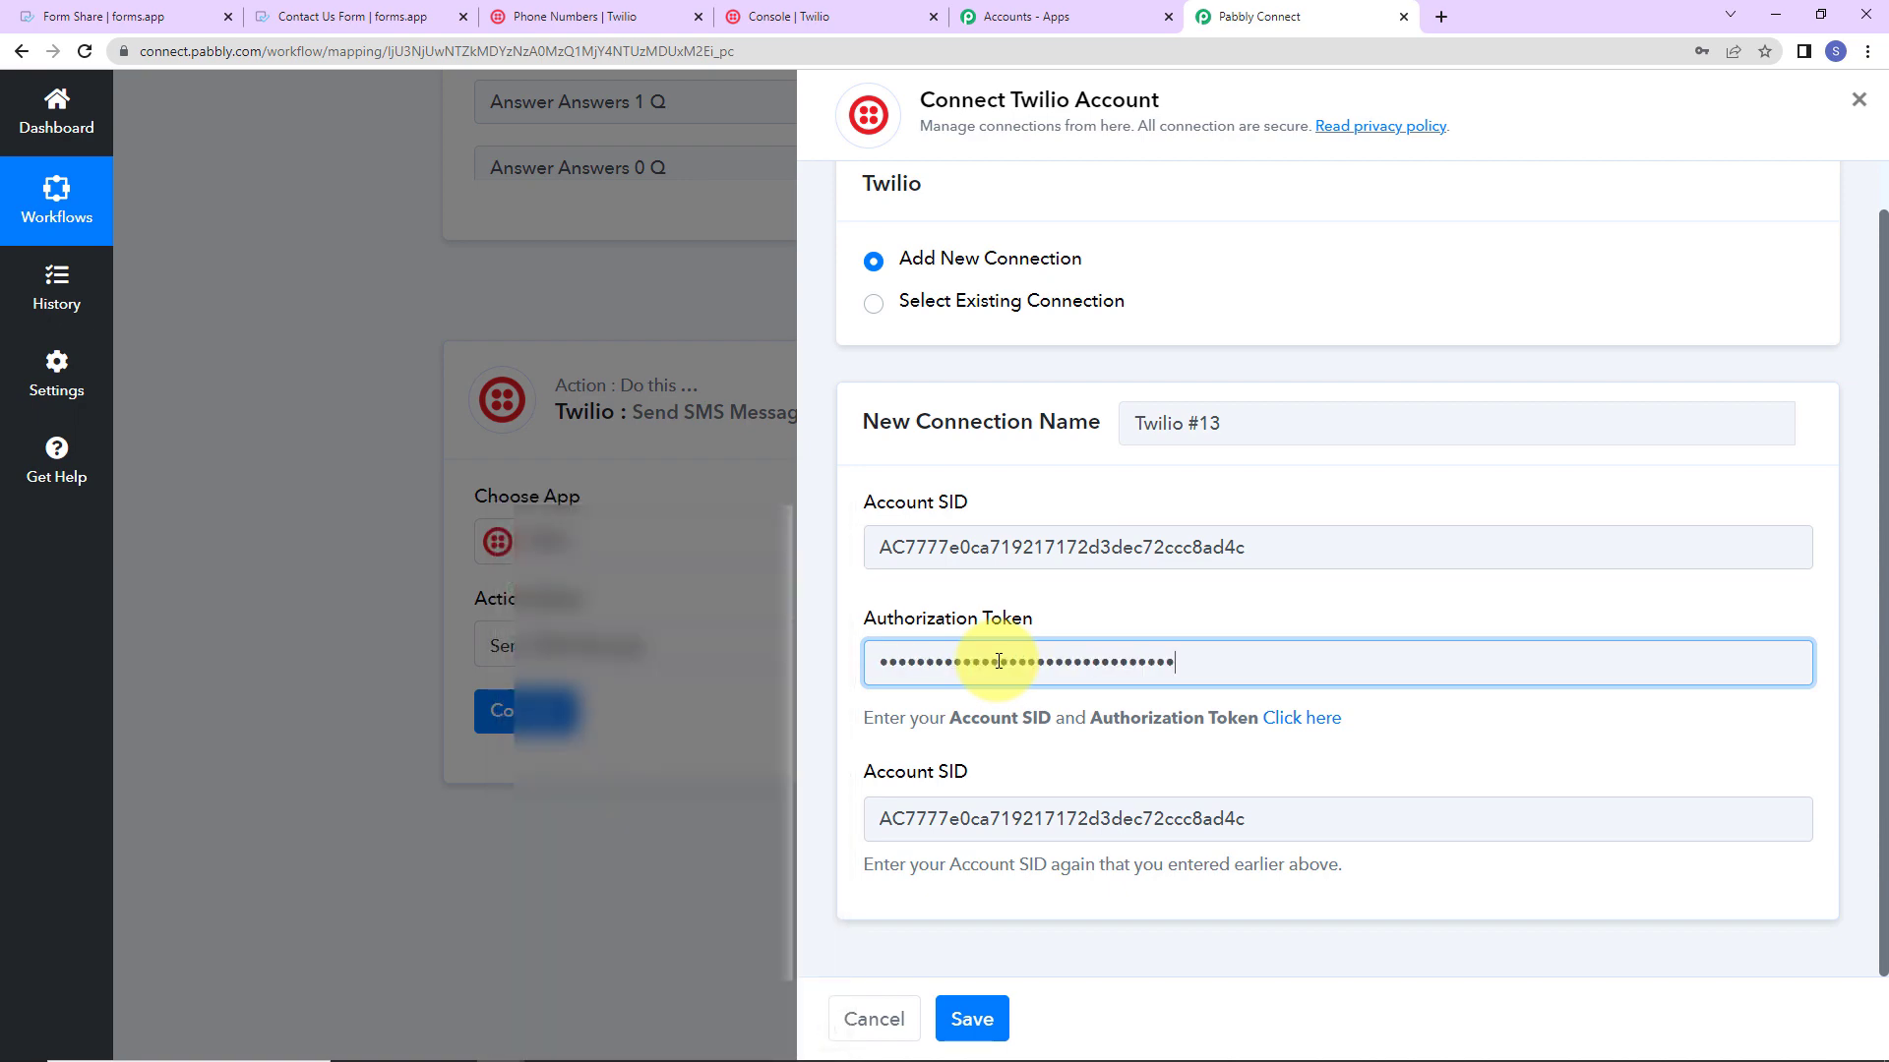
left_click(972, 1018)
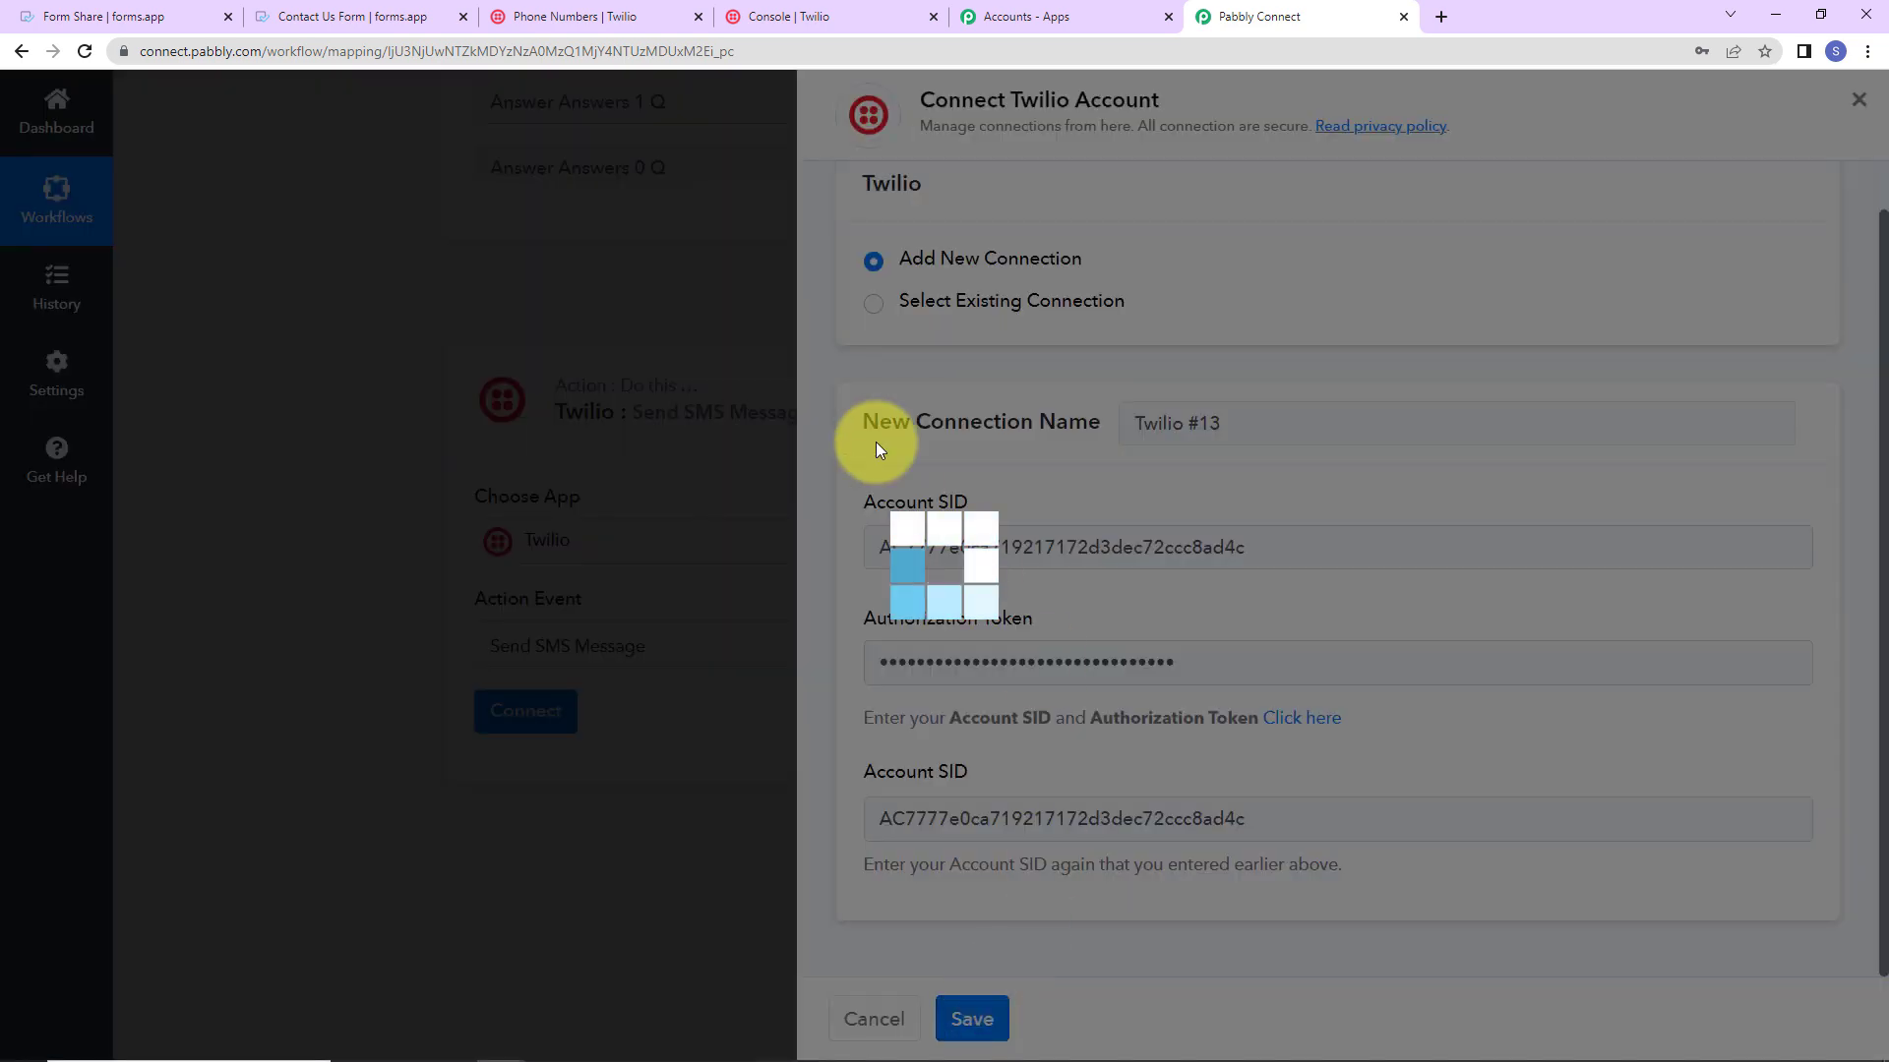
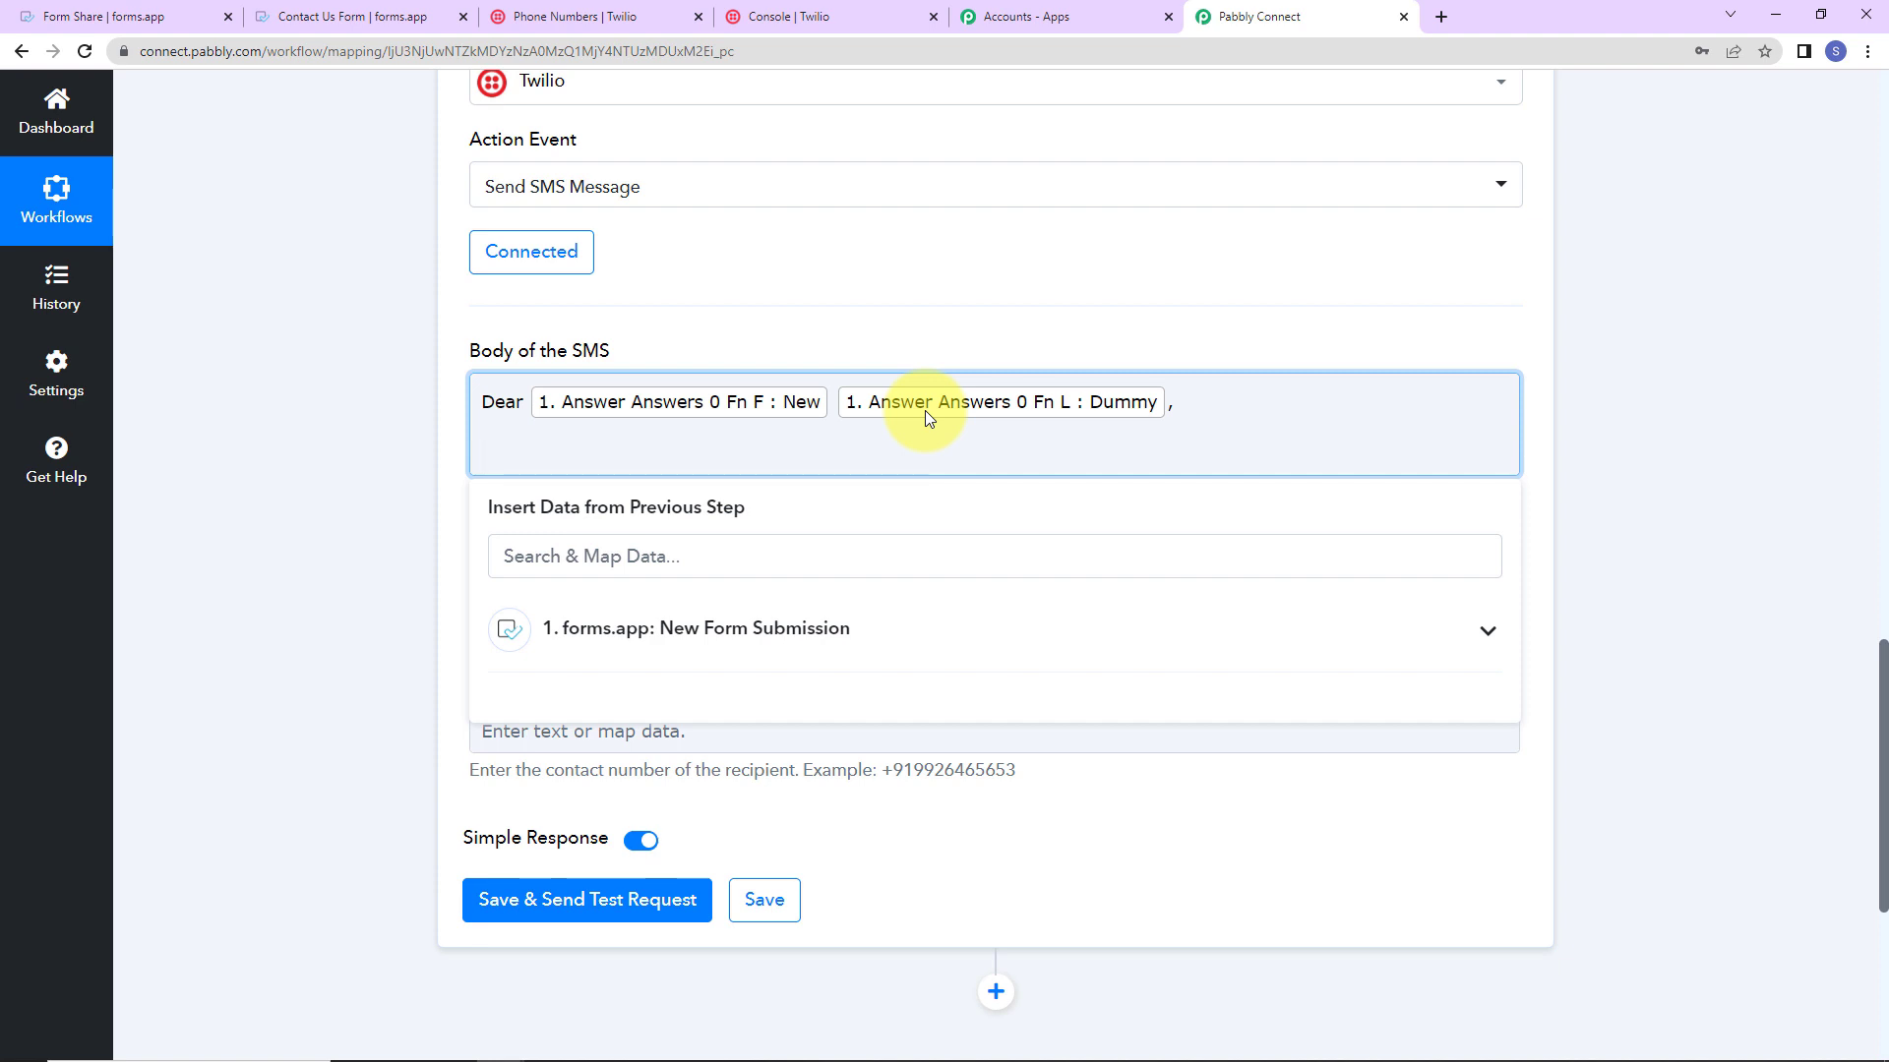
type("Thanks for submitting your response.")
key("Return")
type("Our representative will get back to you soon.")
key("Return")
key("Return")
type("For more information, please visit our website www.pabbly.com.")
key("Return")
key("Return")
type("Regards")
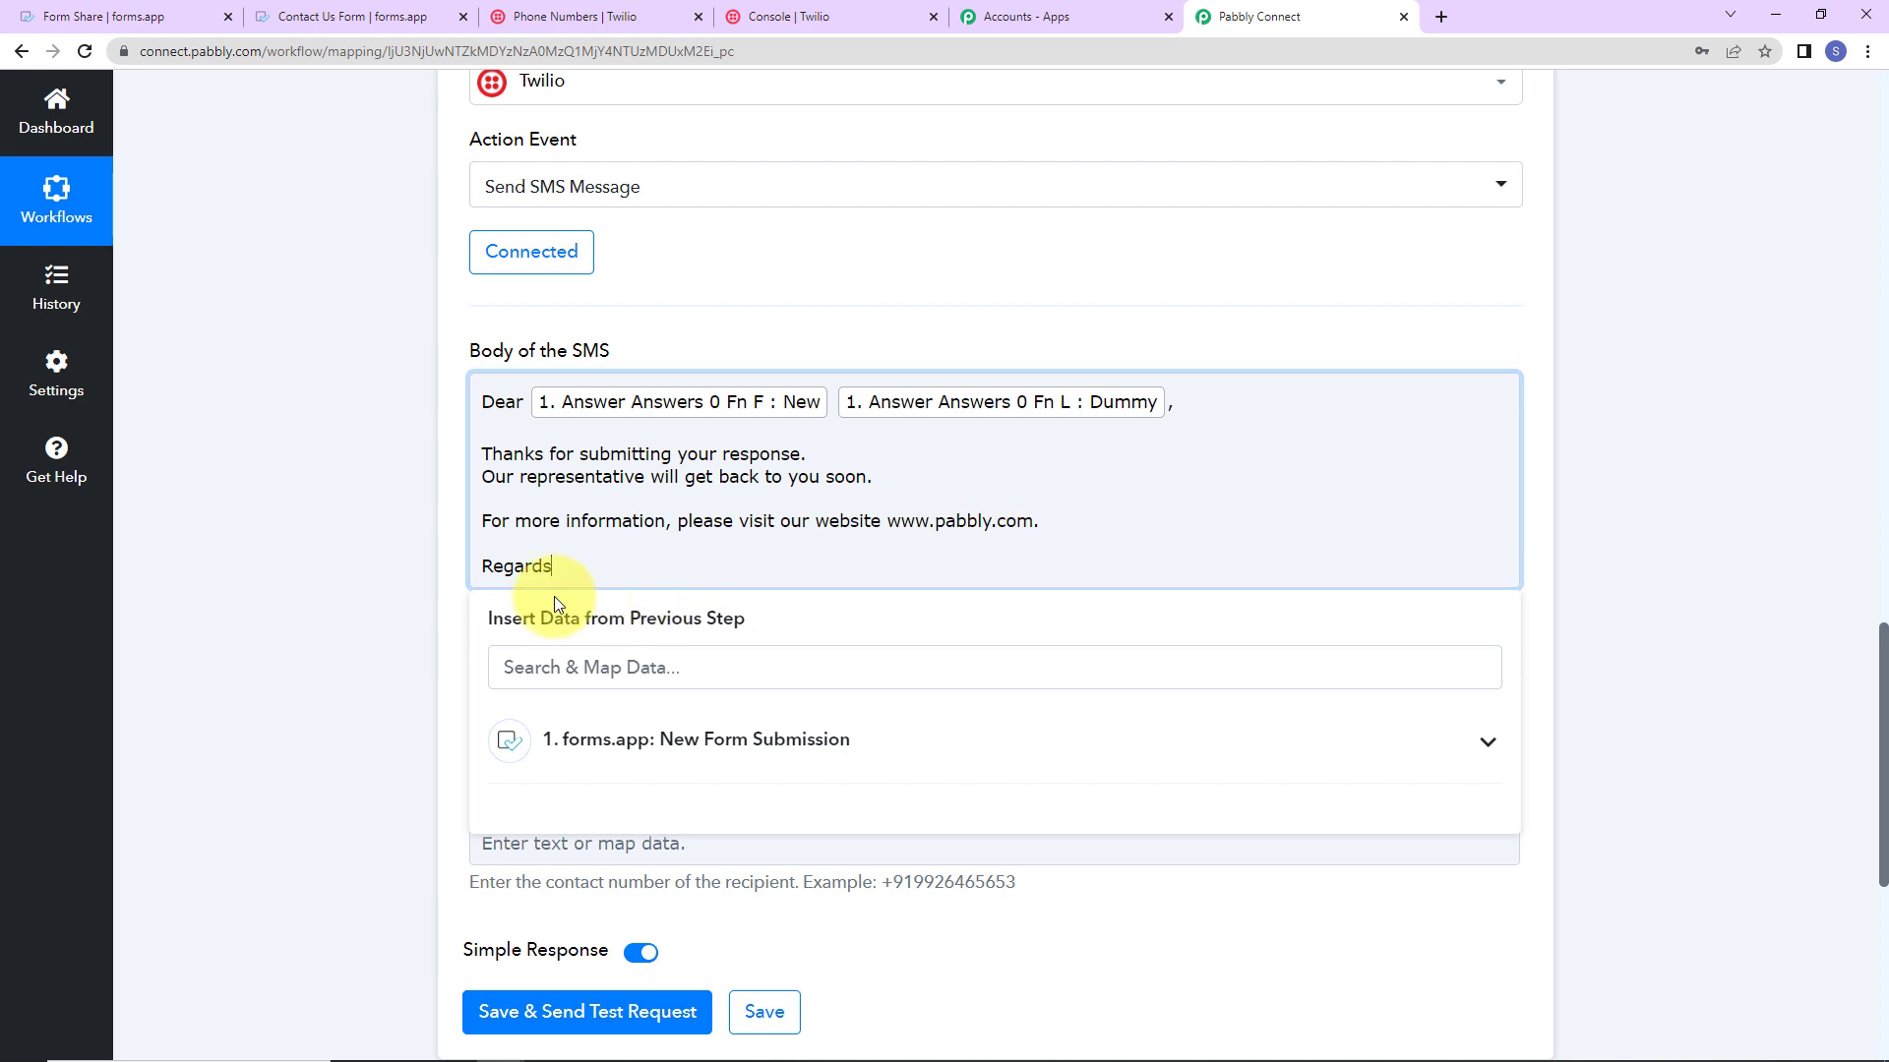
left_click(405, 575)
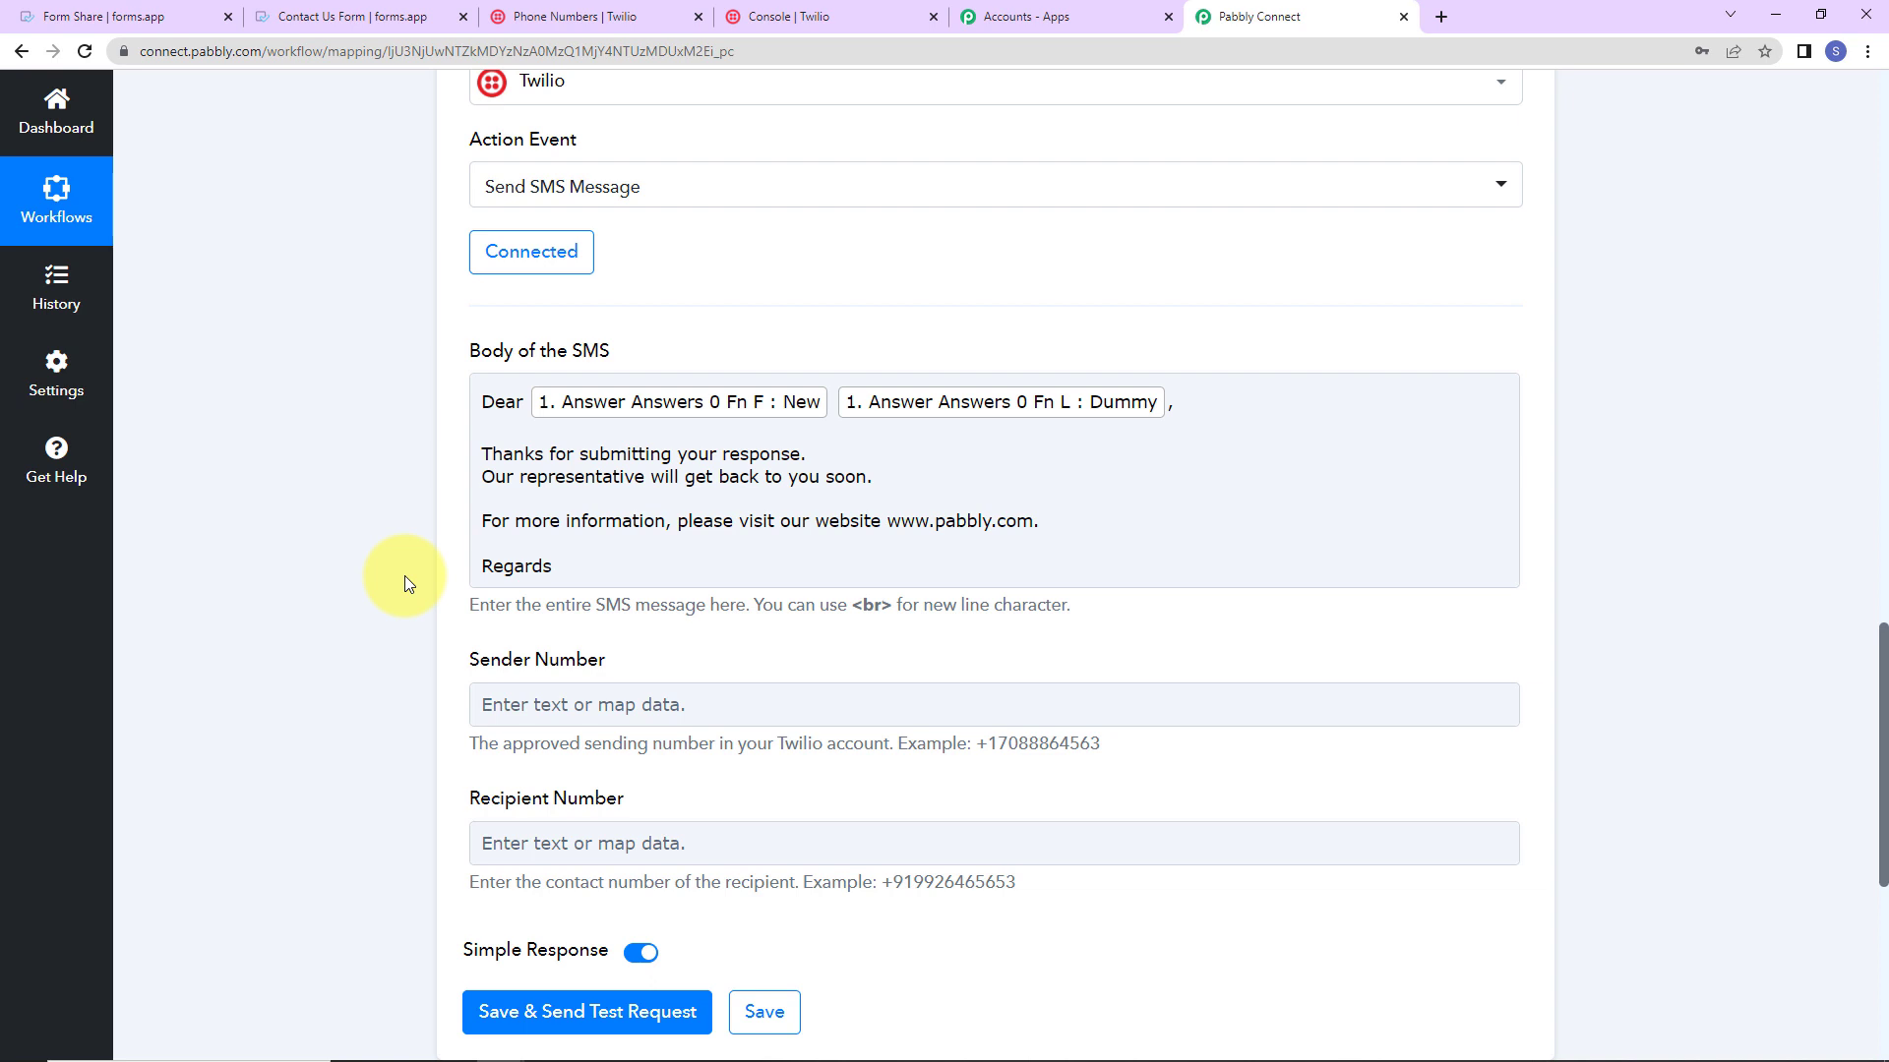
left_click(496, 565)
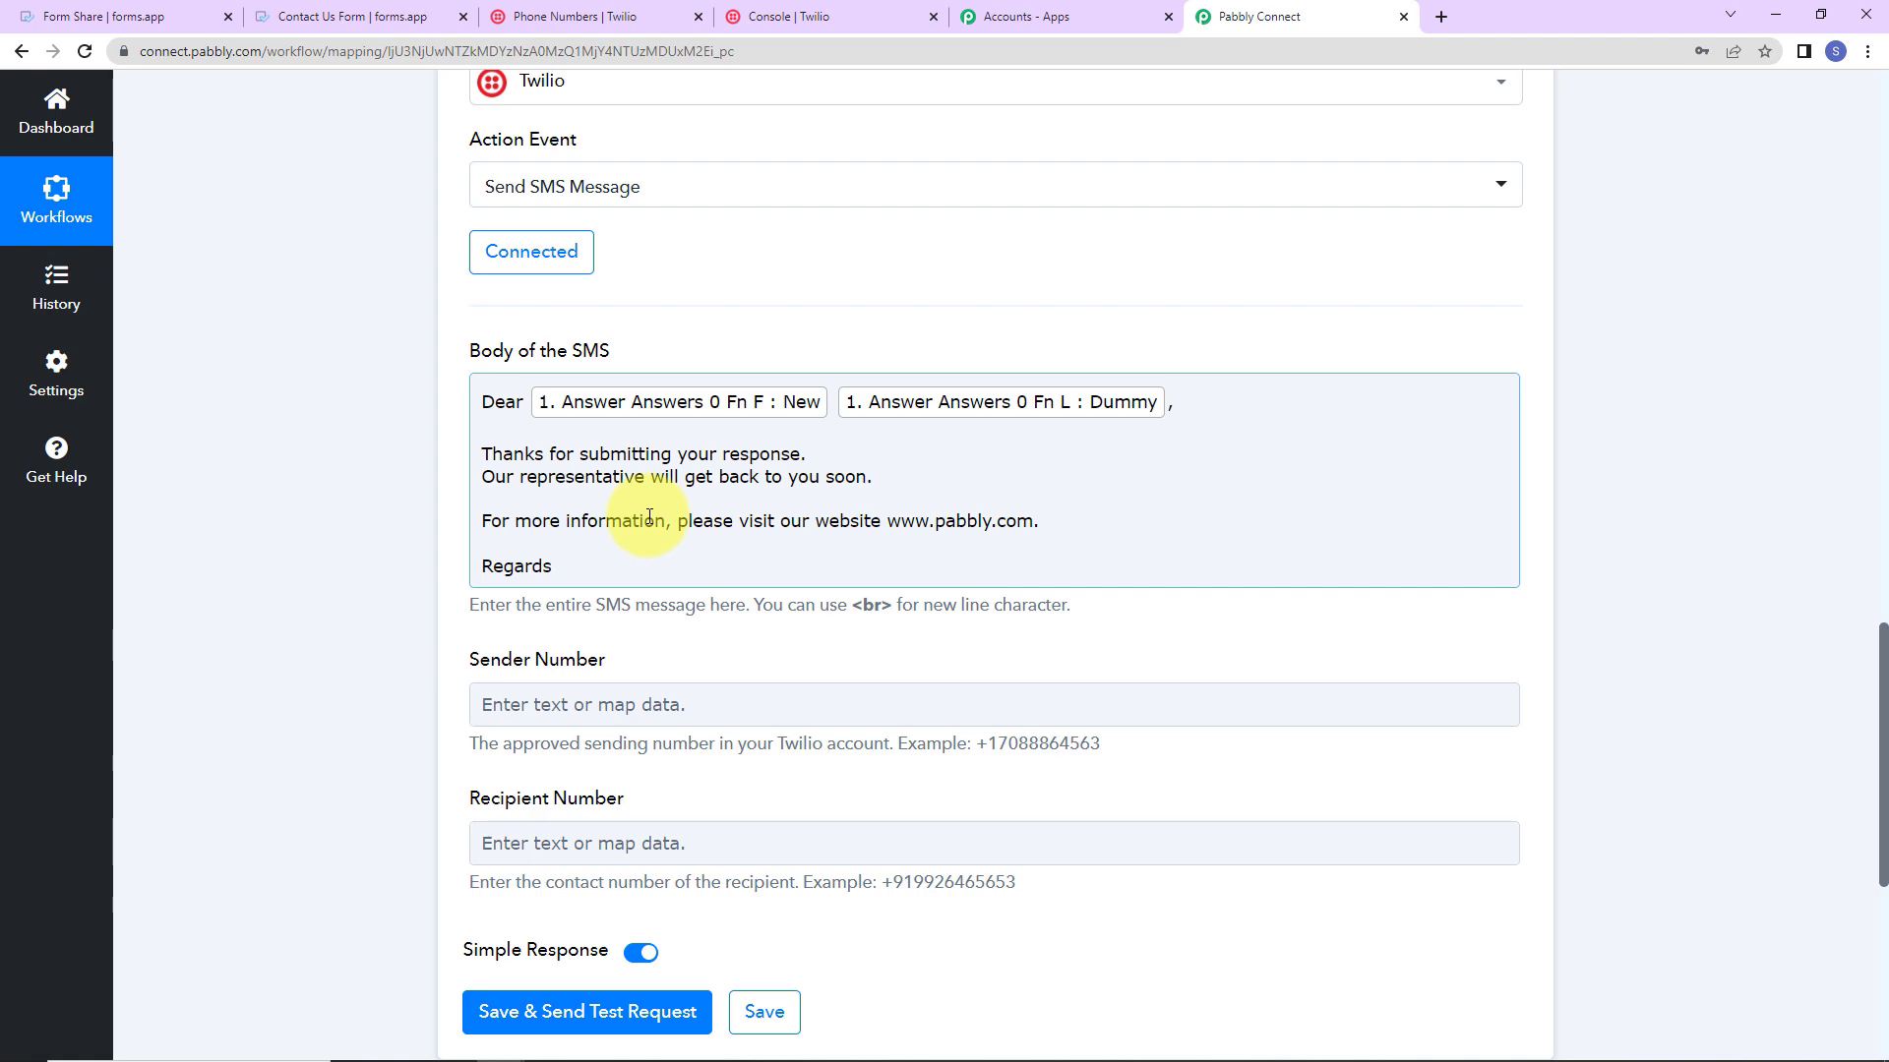
scroll(644, 517, "down", 2)
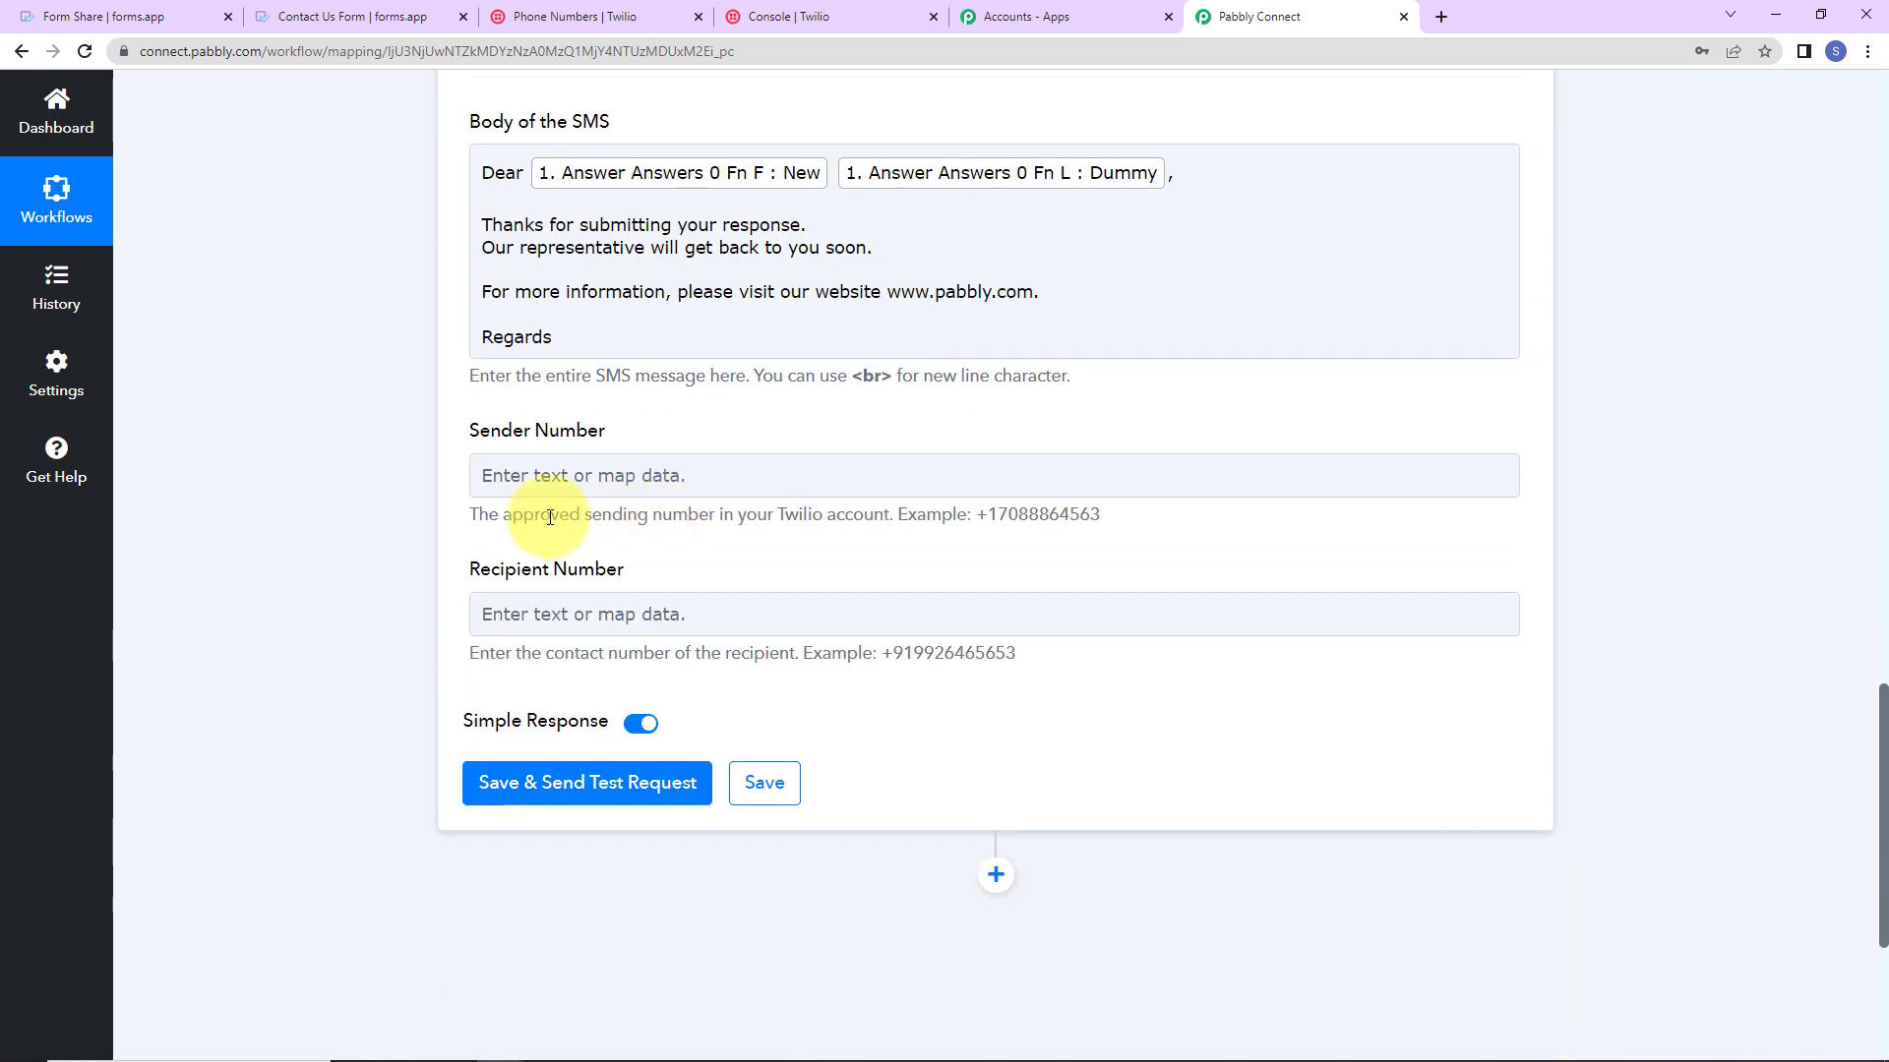
left_click(839, 9)
left_click(973, 865)
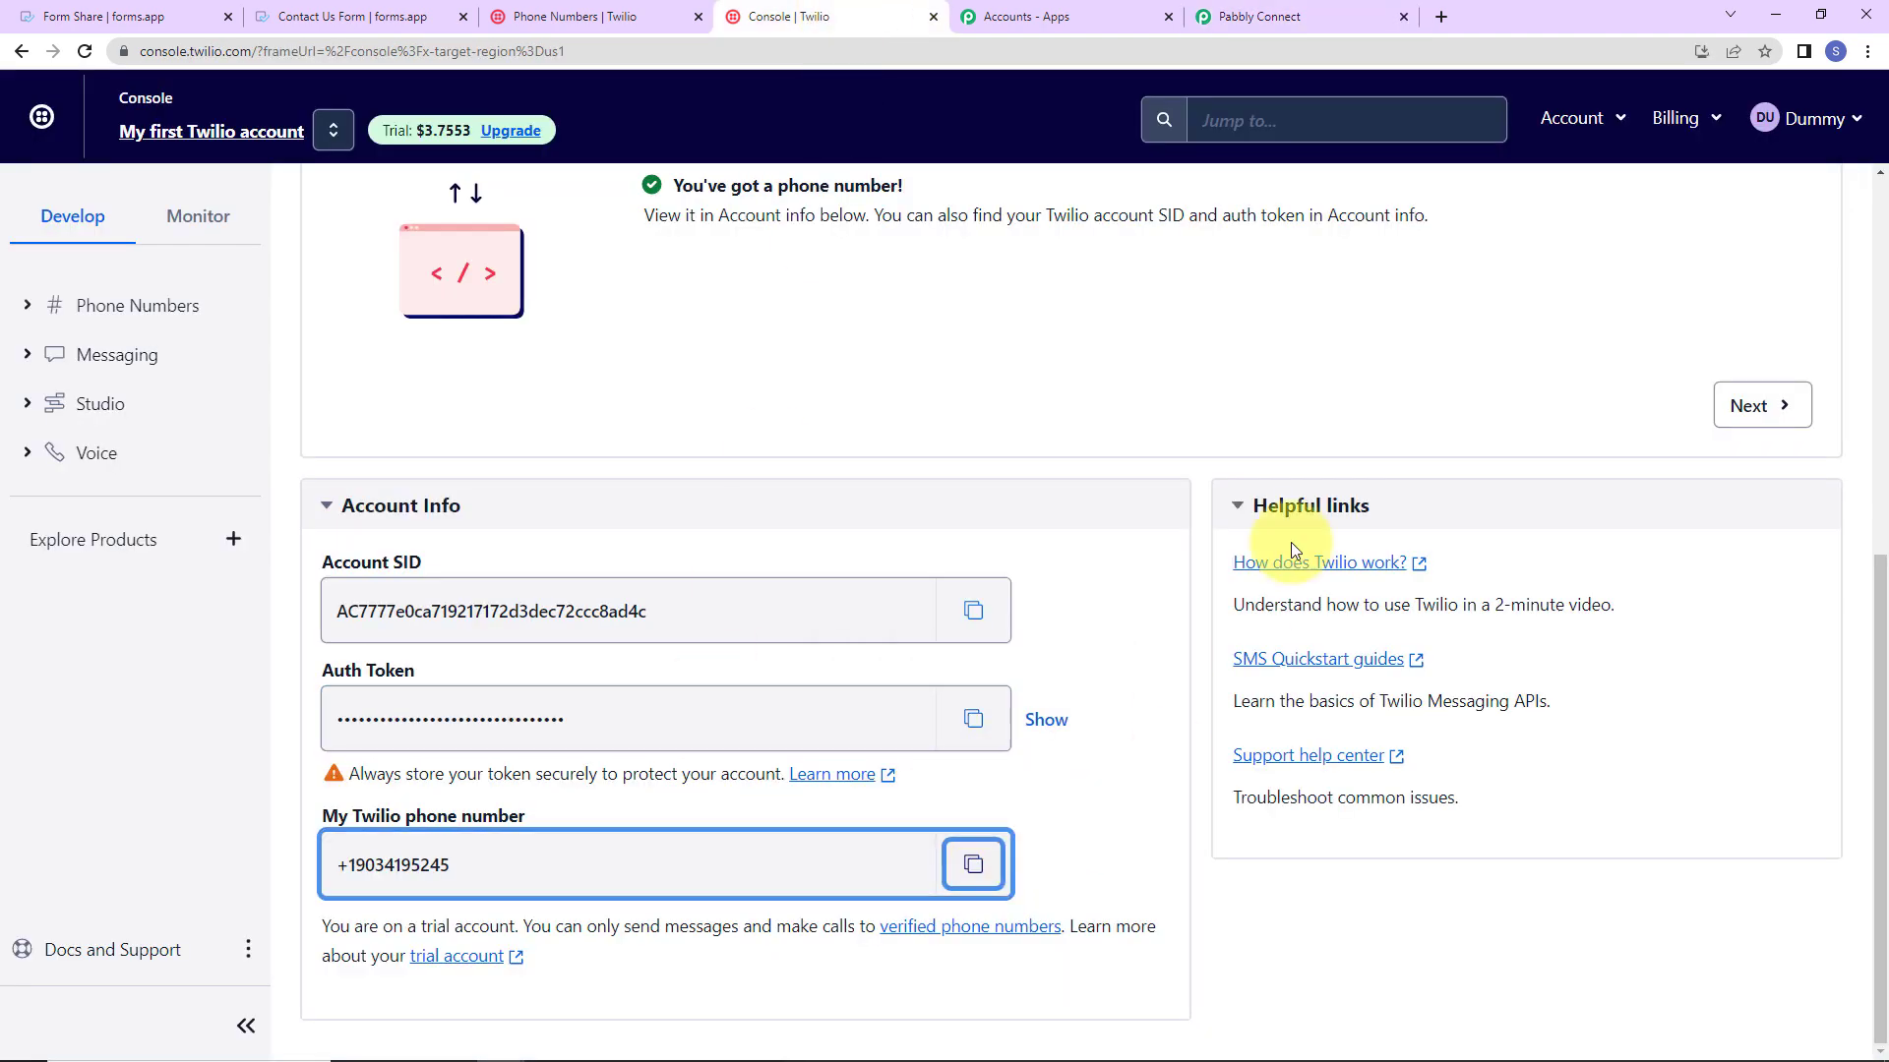
left_click(1292, 12)
left_click(676, 470)
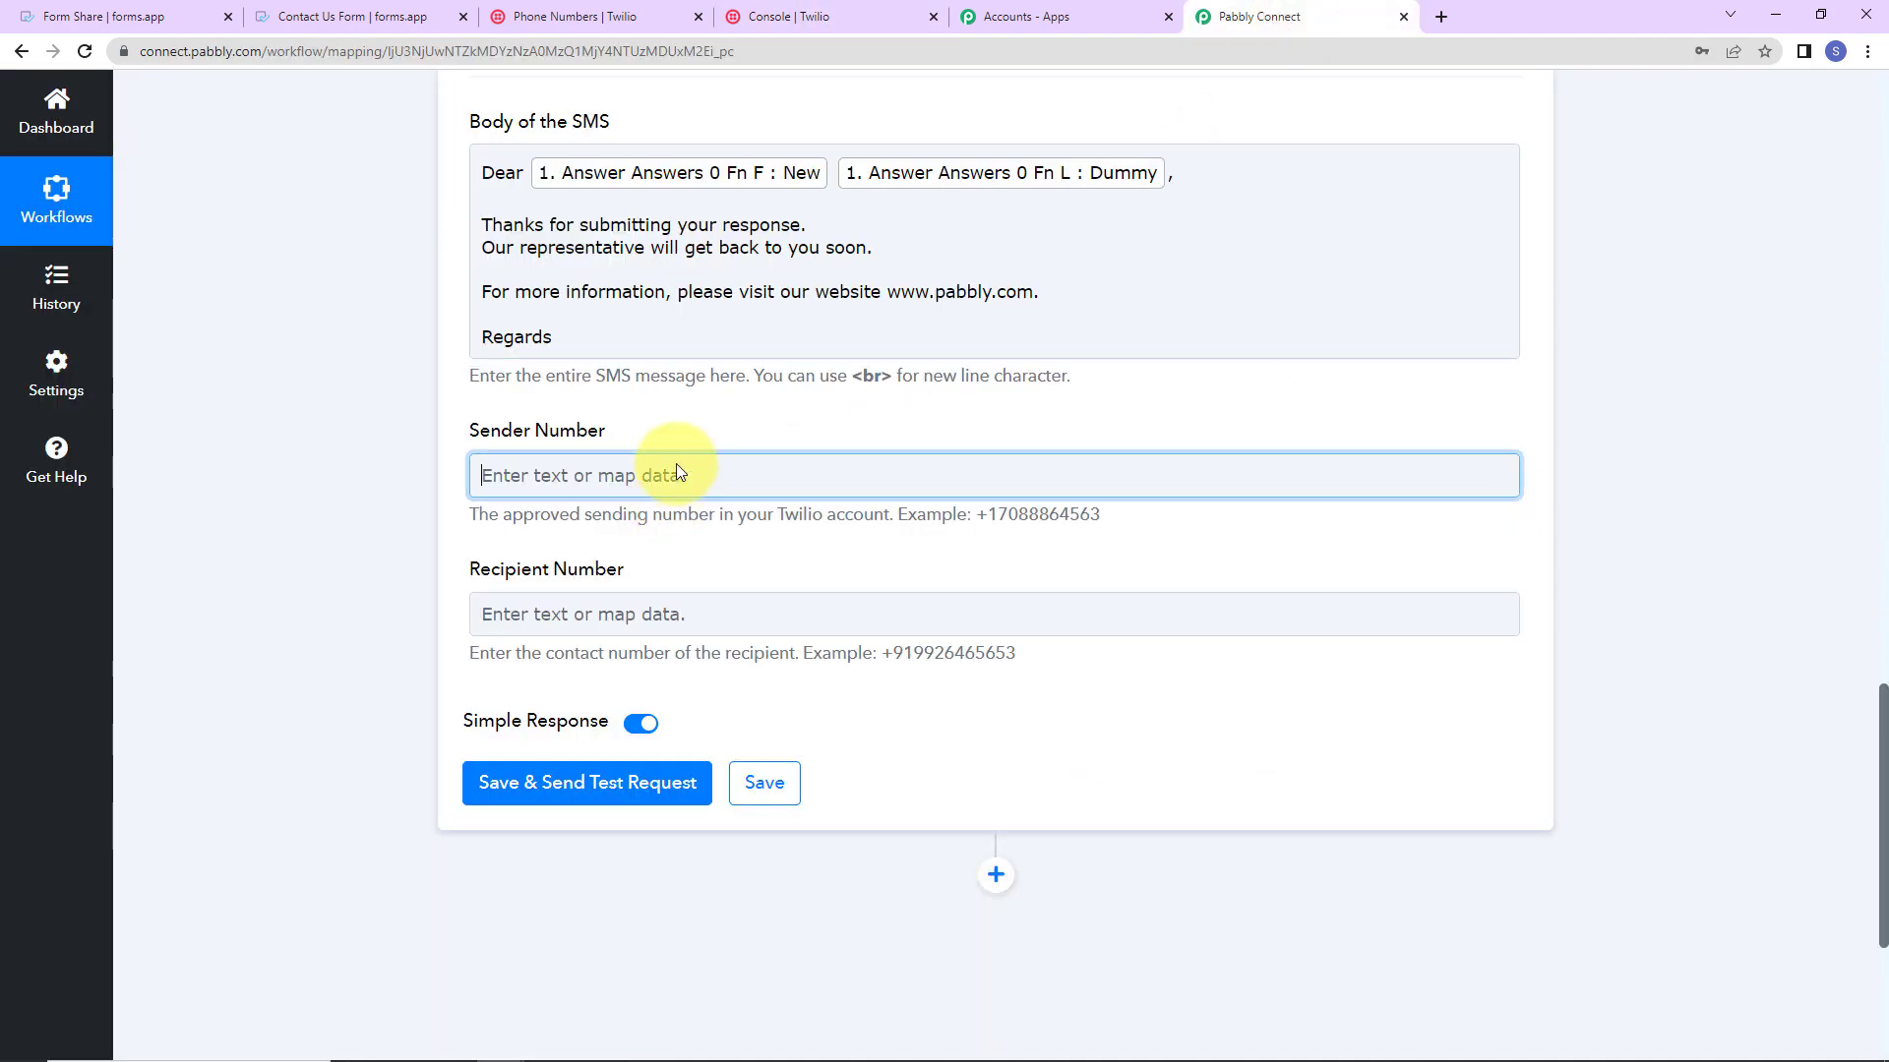
key("ctrl+v")
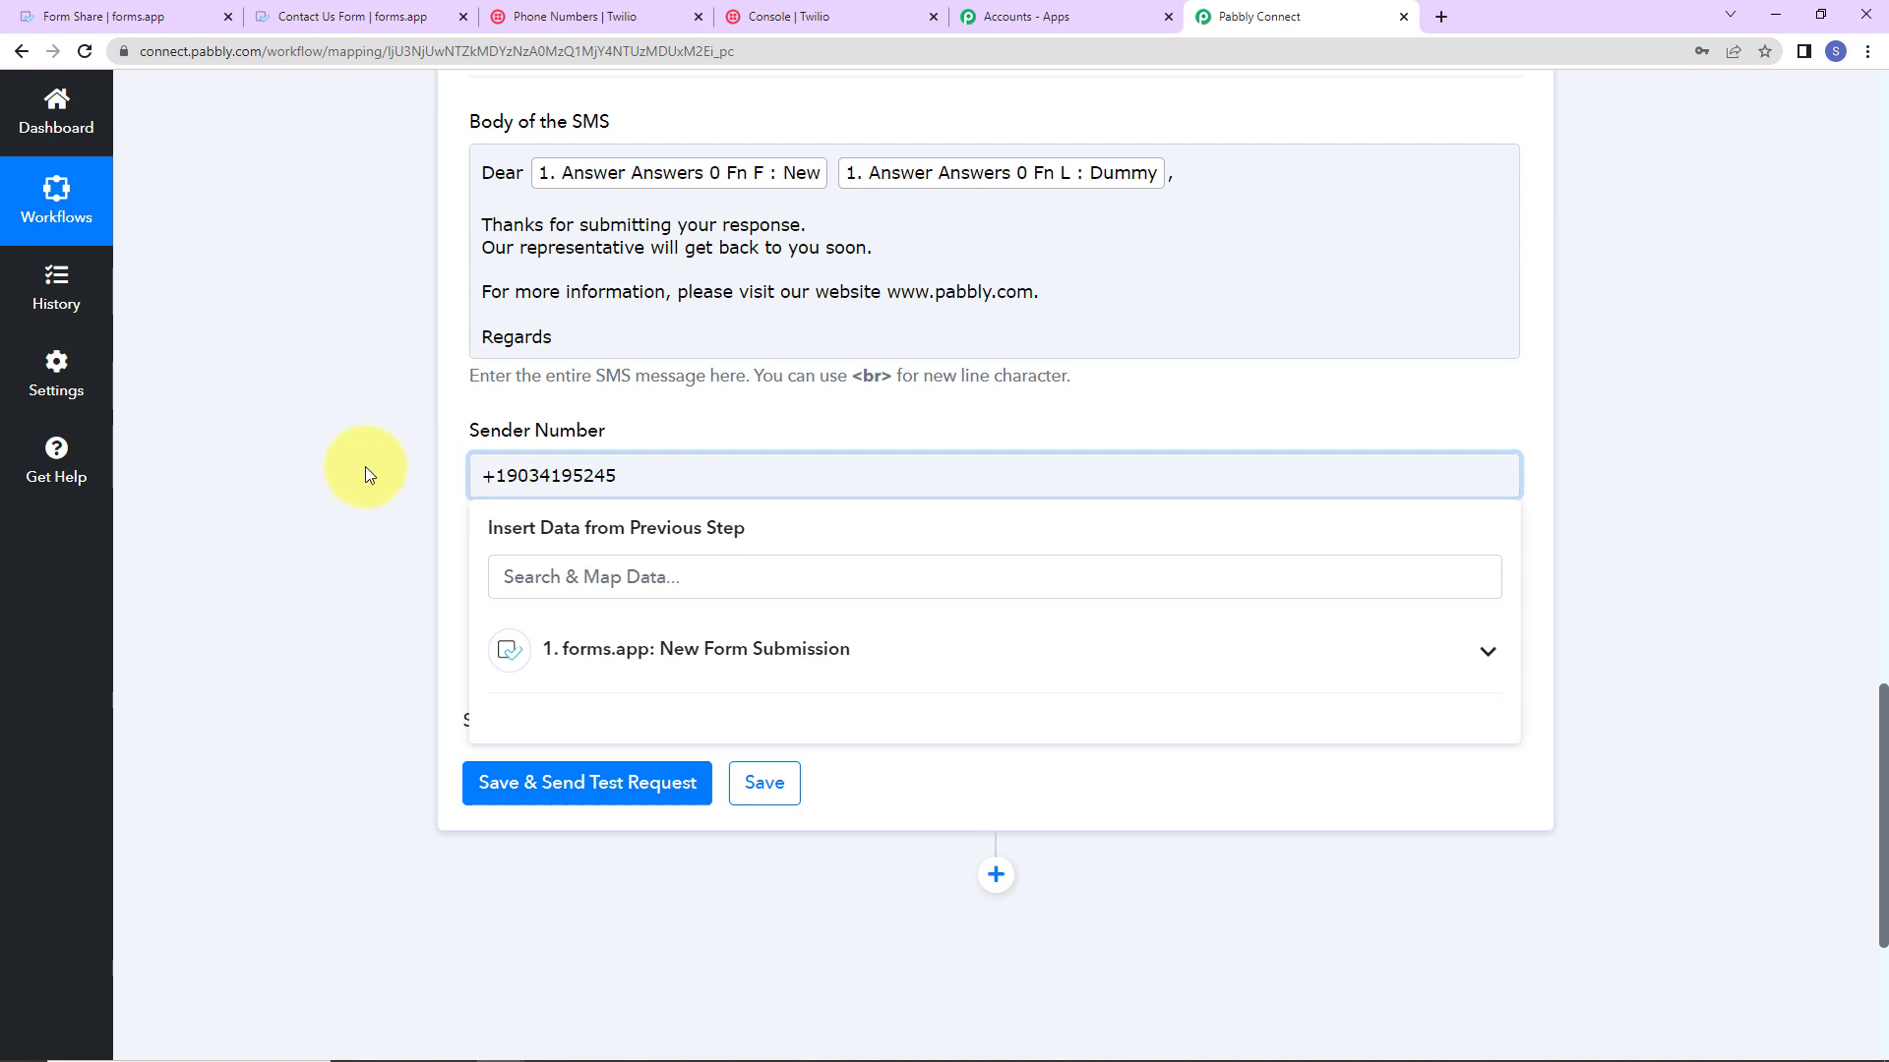
left_click(364, 470)
Step: Map Recipient Number to the form's contact number answer, found by searching '+91'
left_click(590, 611)
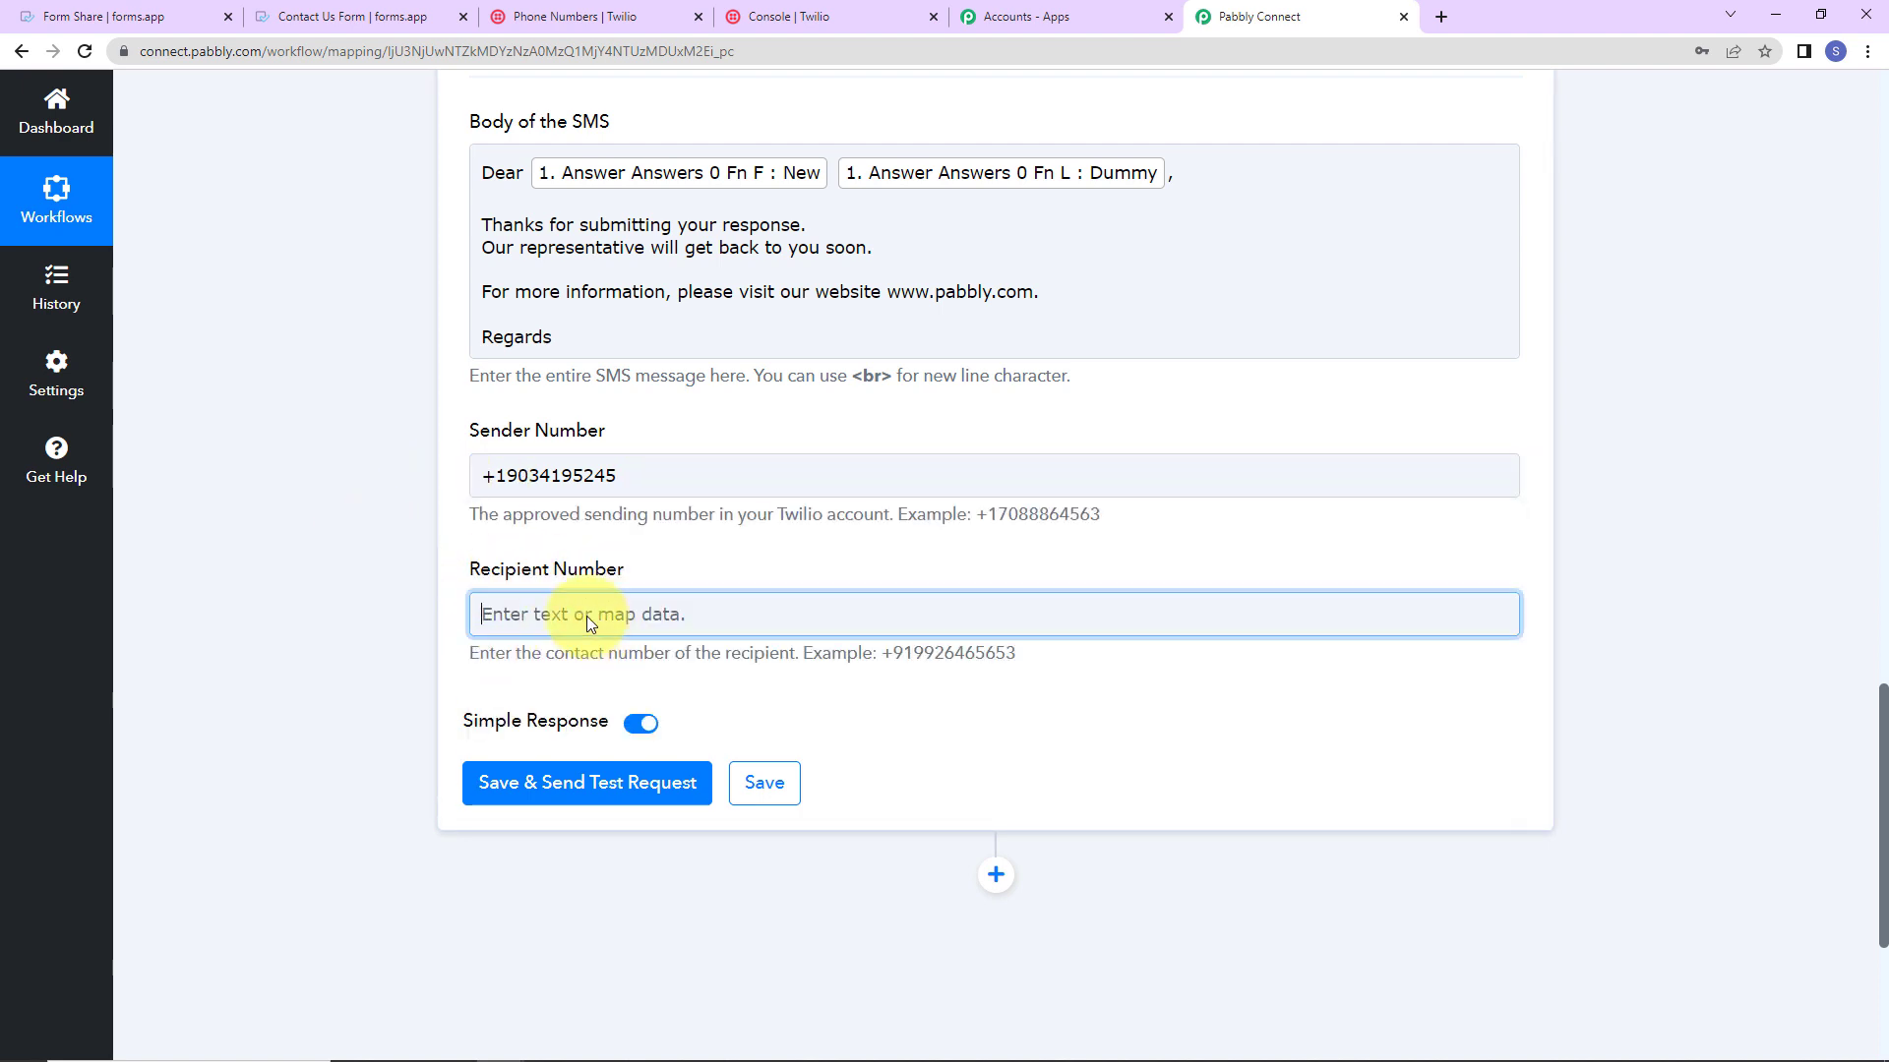
left_click(630, 785)
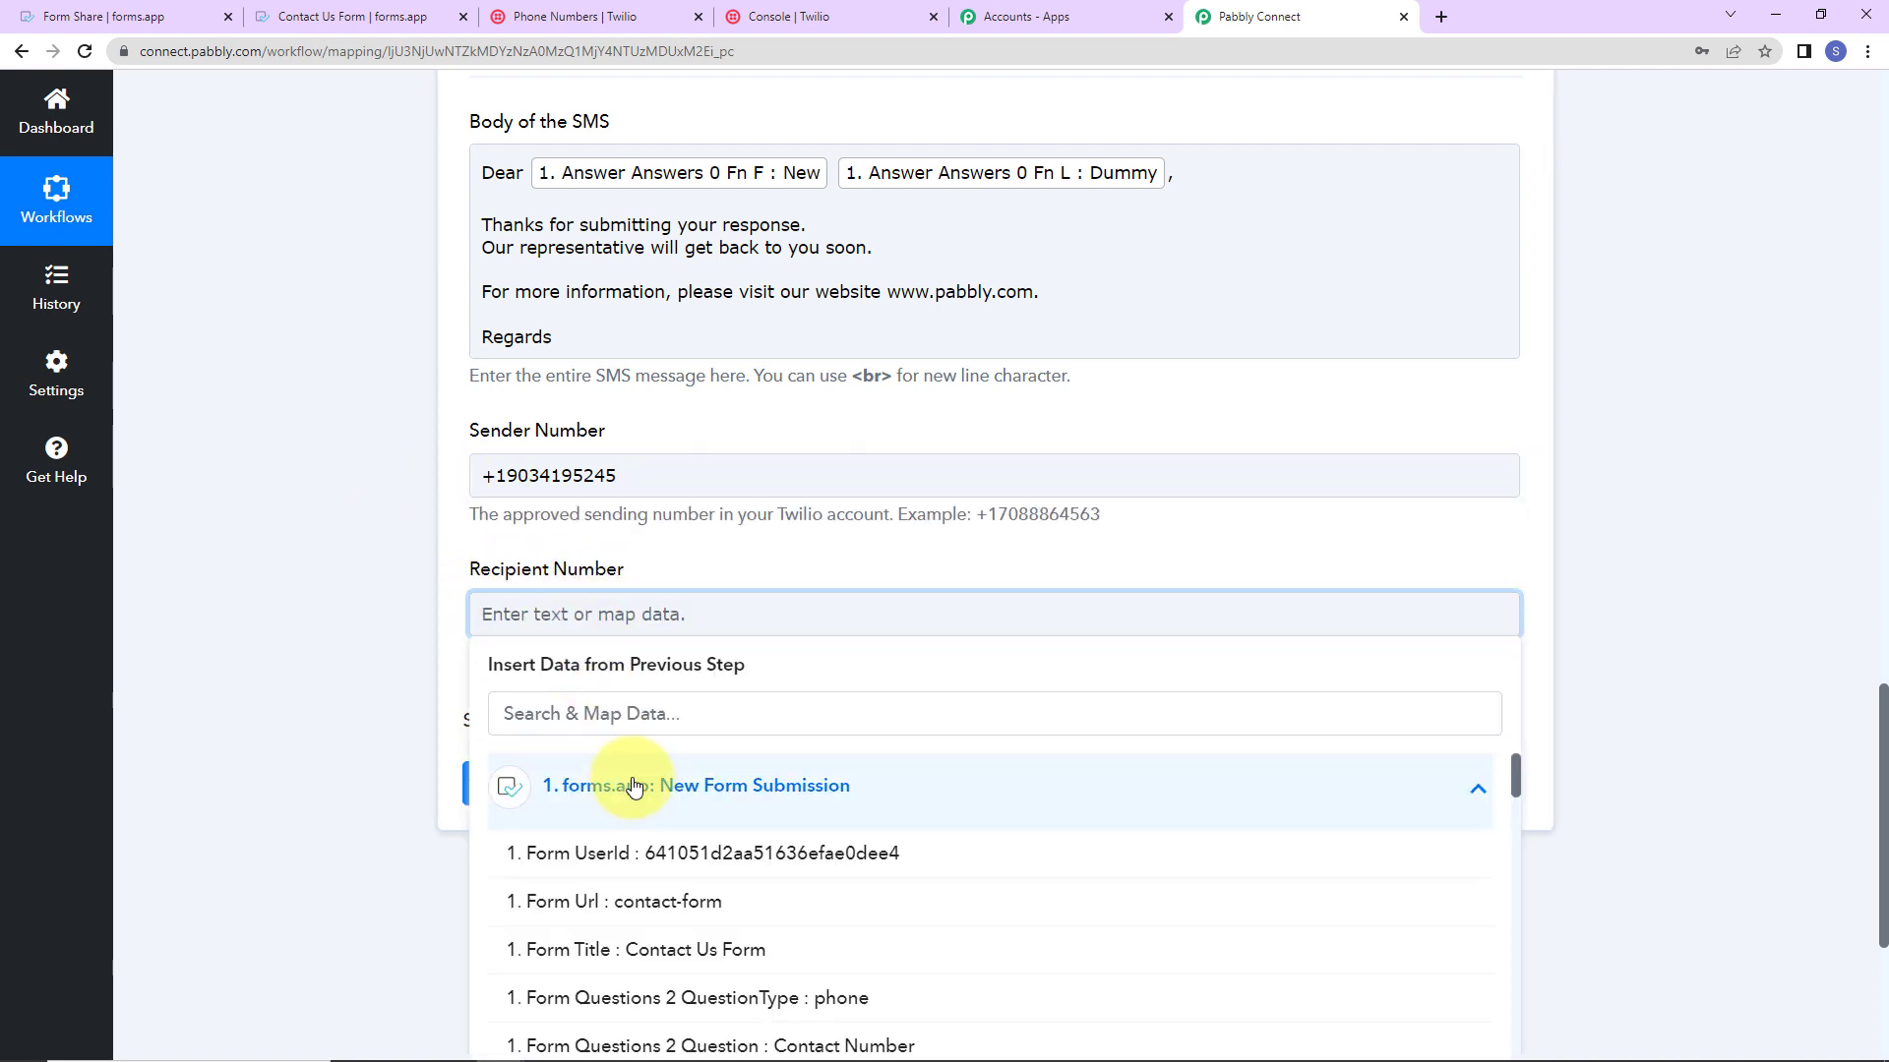
left_click(701, 717)
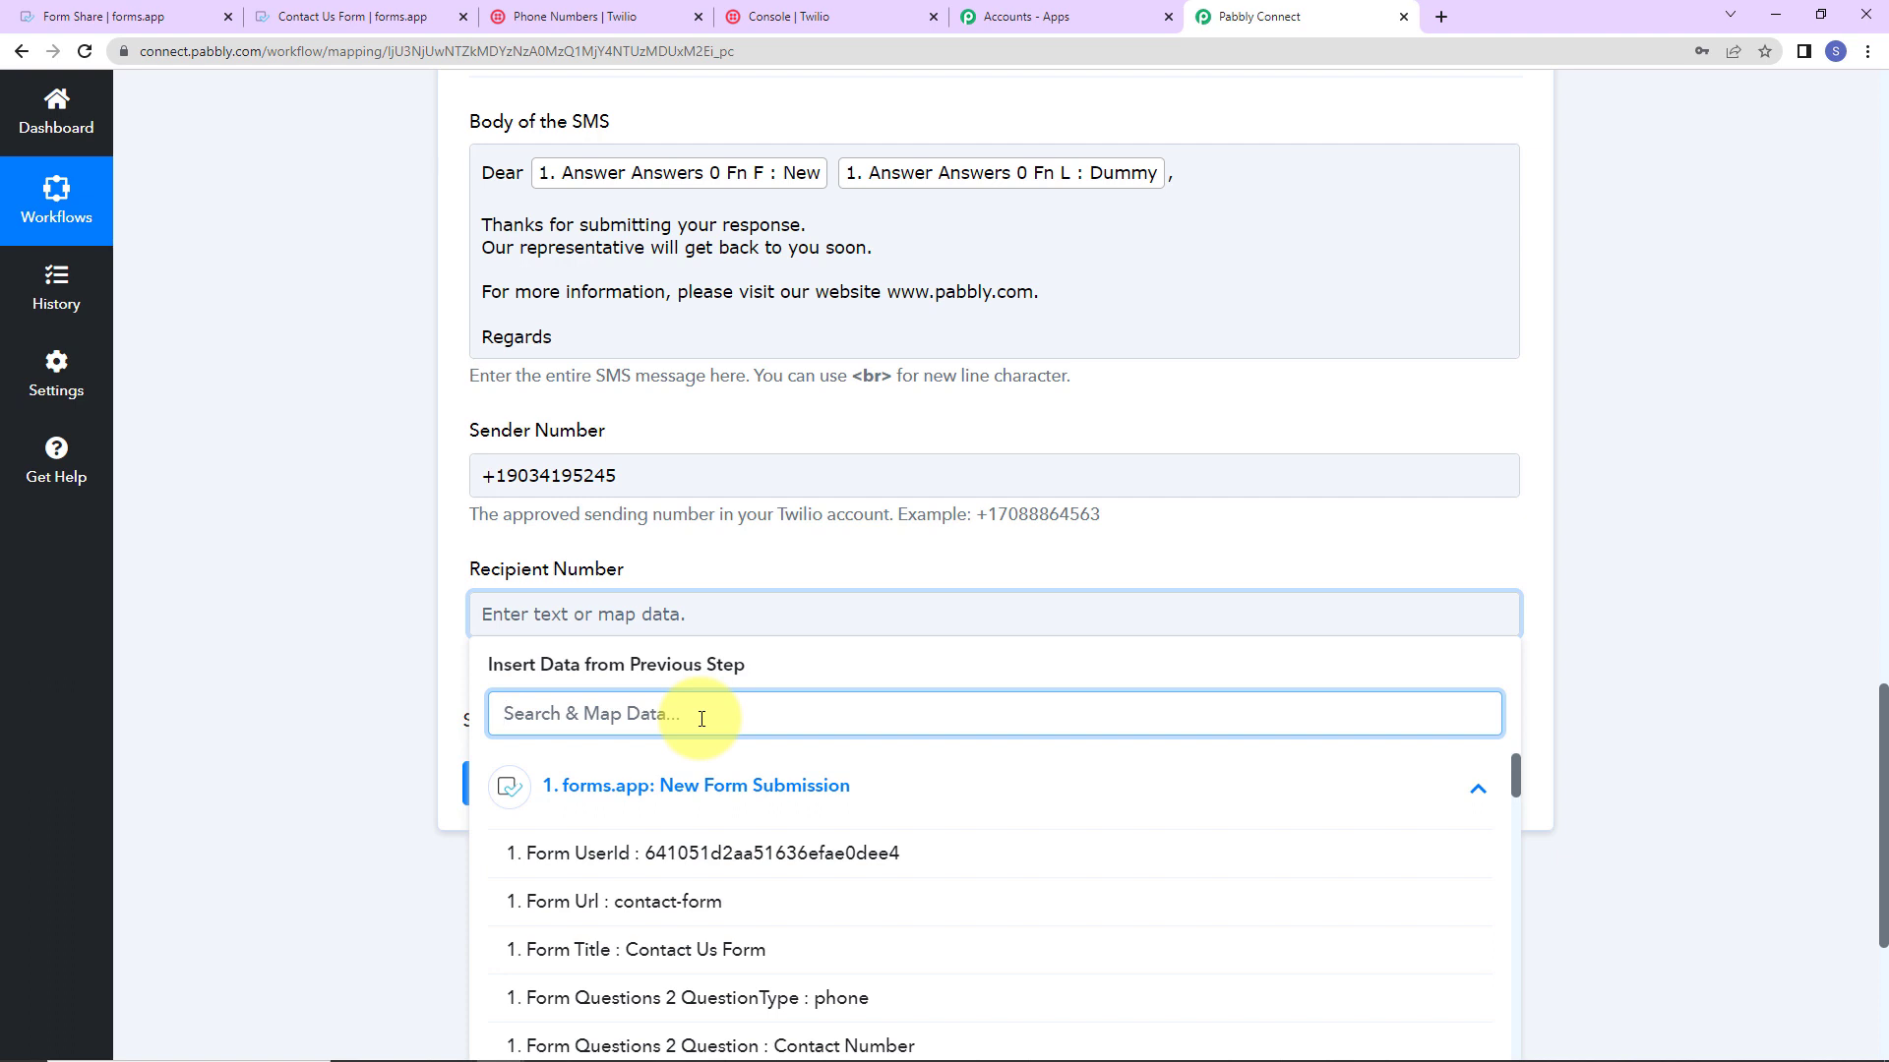
type("+91")
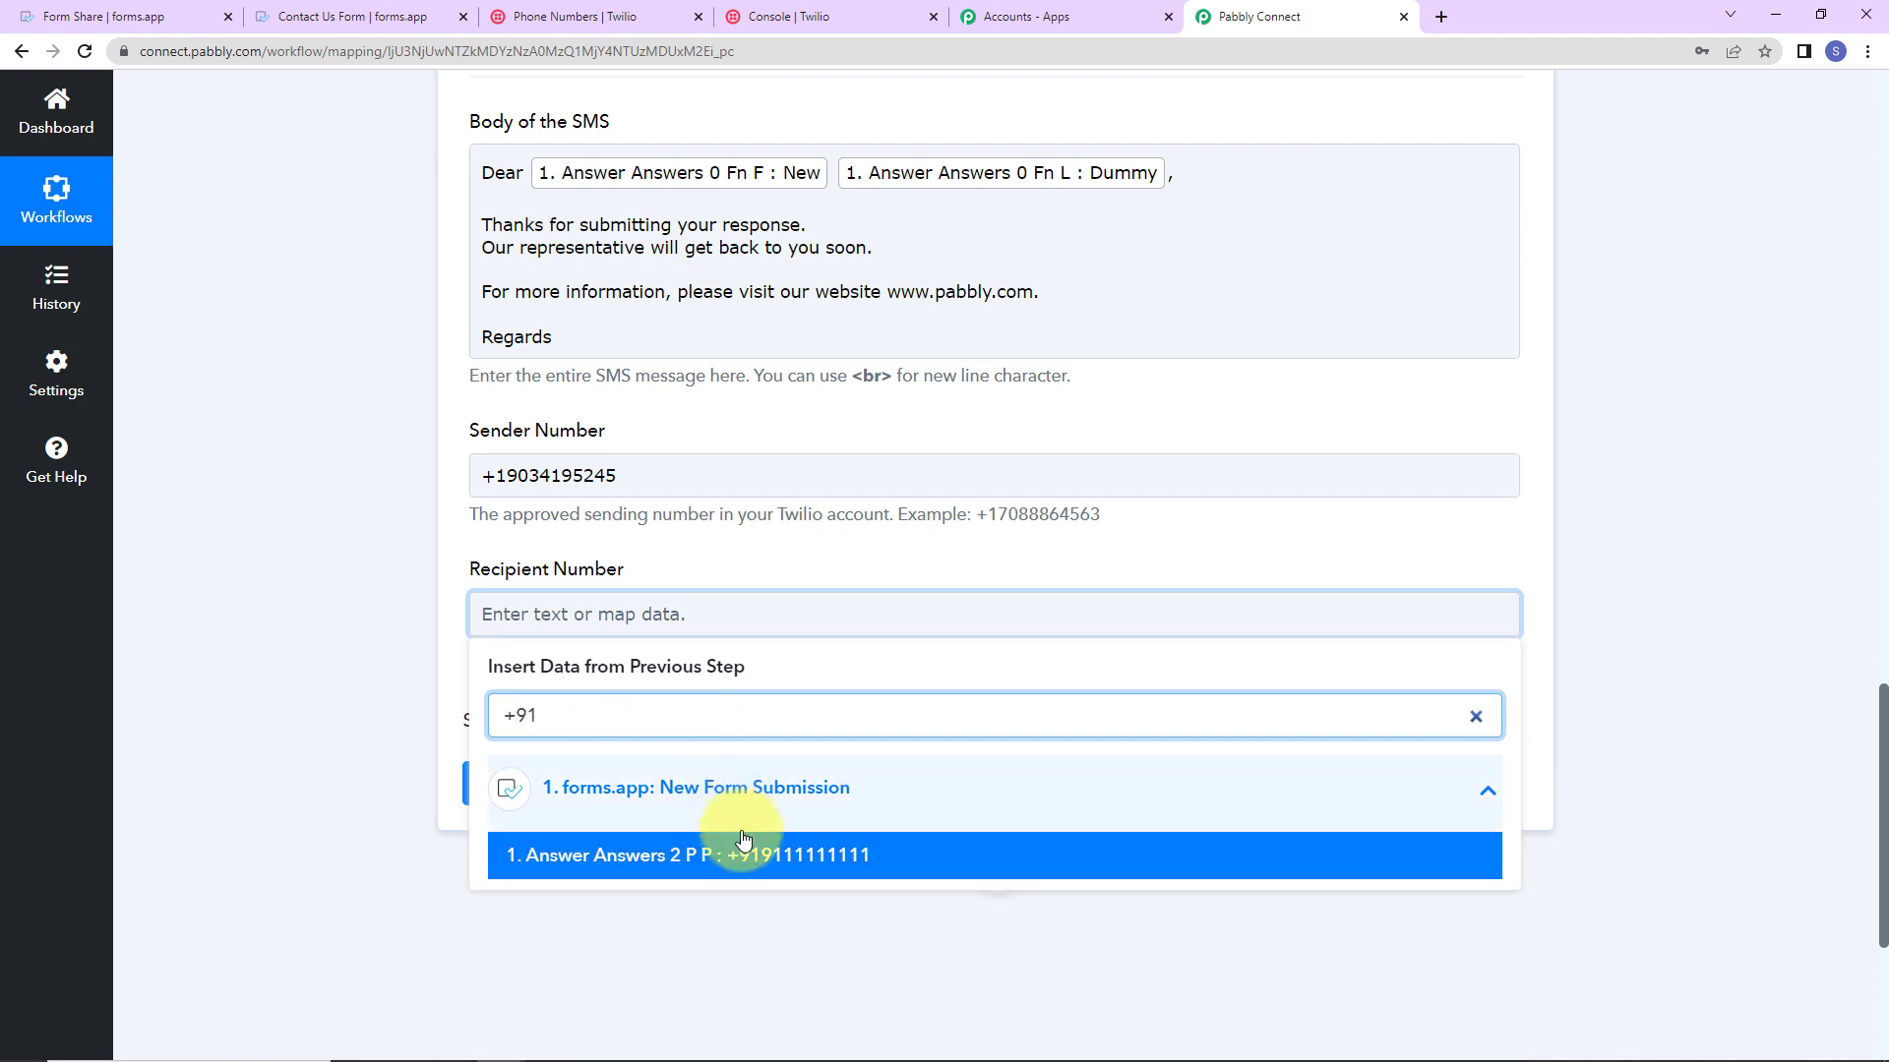
left_click(748, 855)
left_click(354, 713)
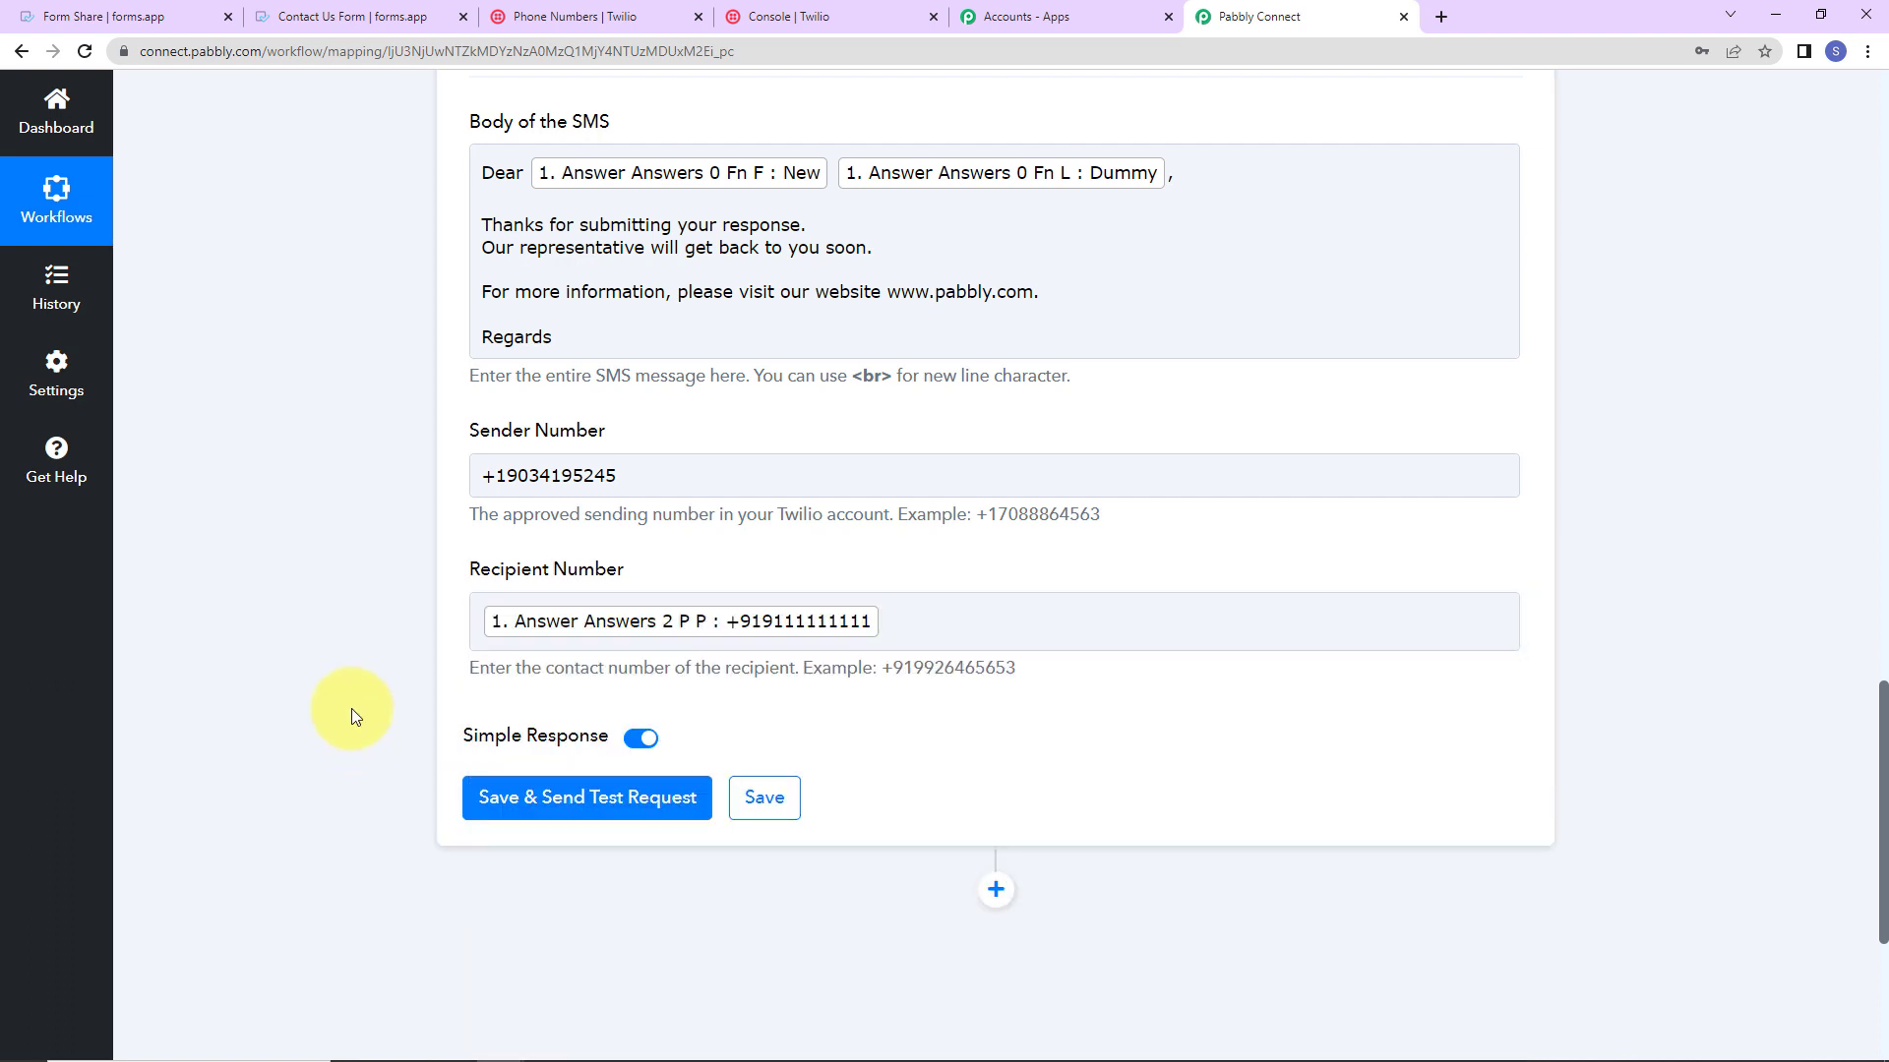
Step: Save and send a test SMS, check the outbound-api Twilio response, then go to the forms.app share page
left_click(633, 804)
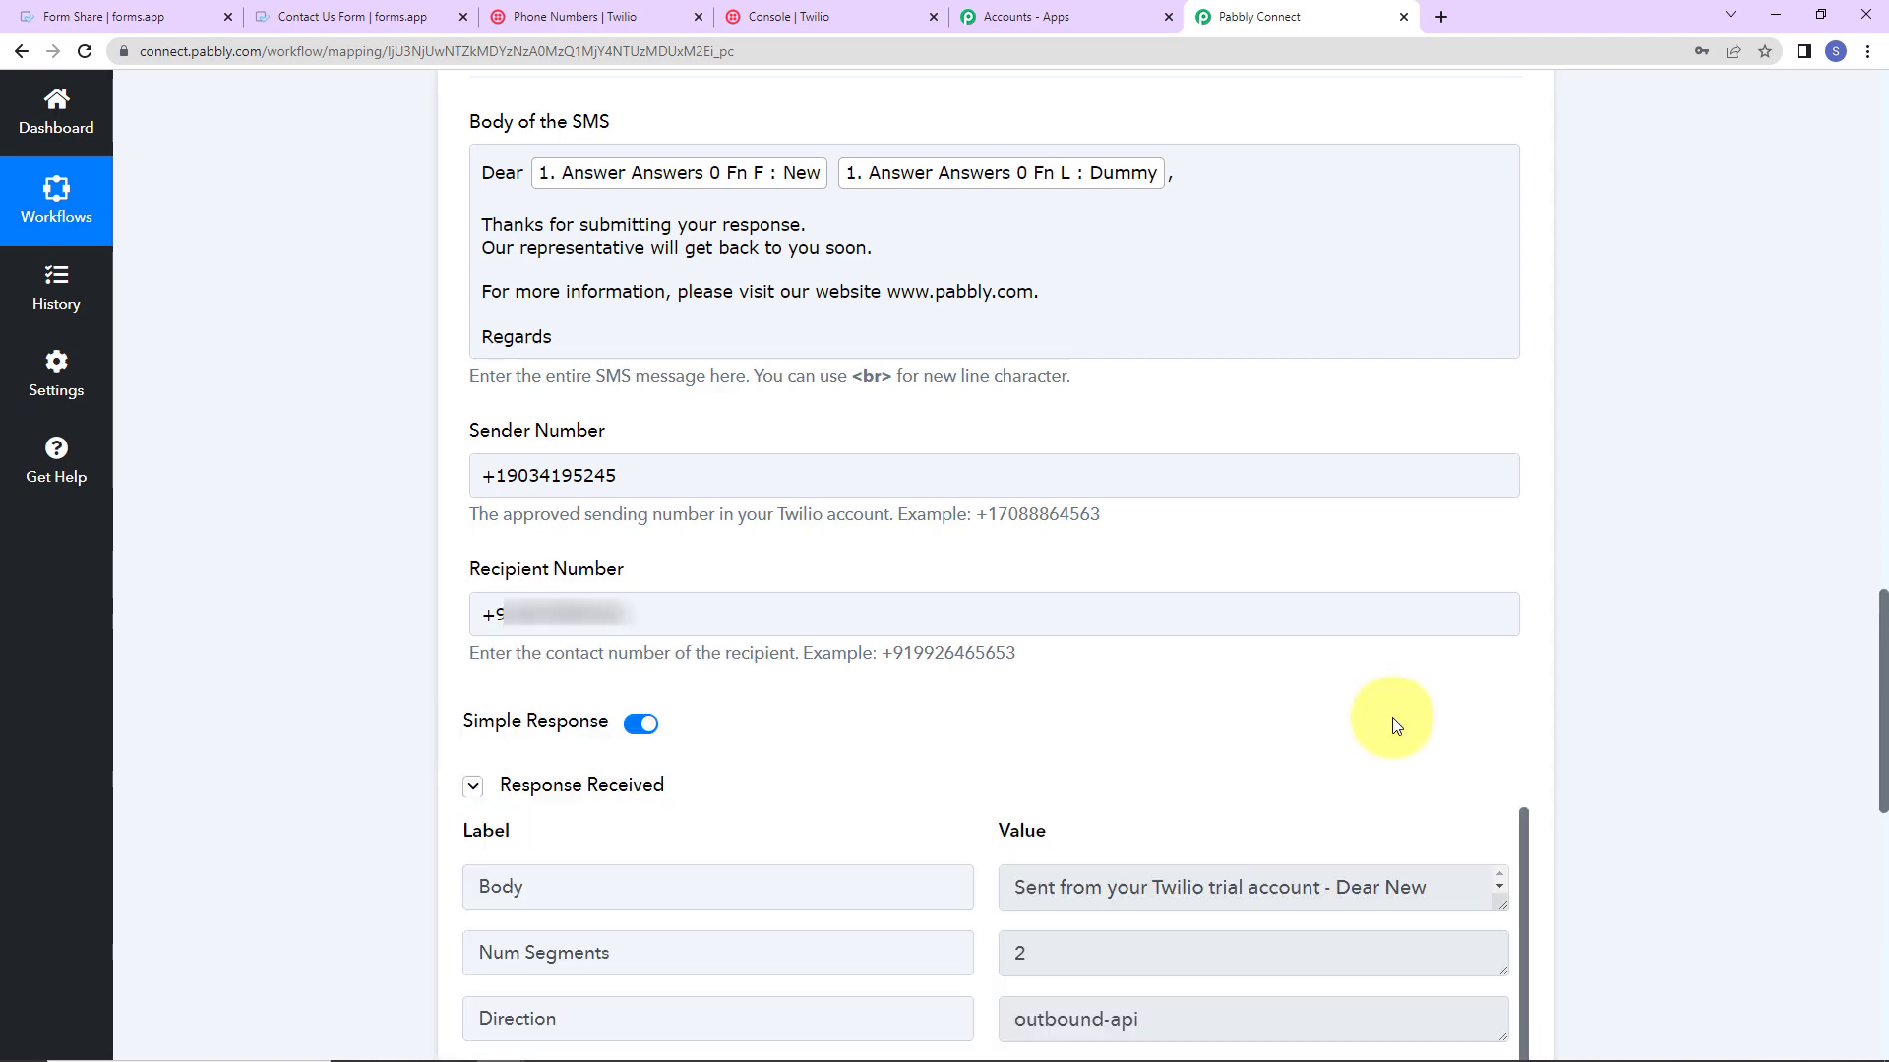
scroll(1571, 724, "down", 2)
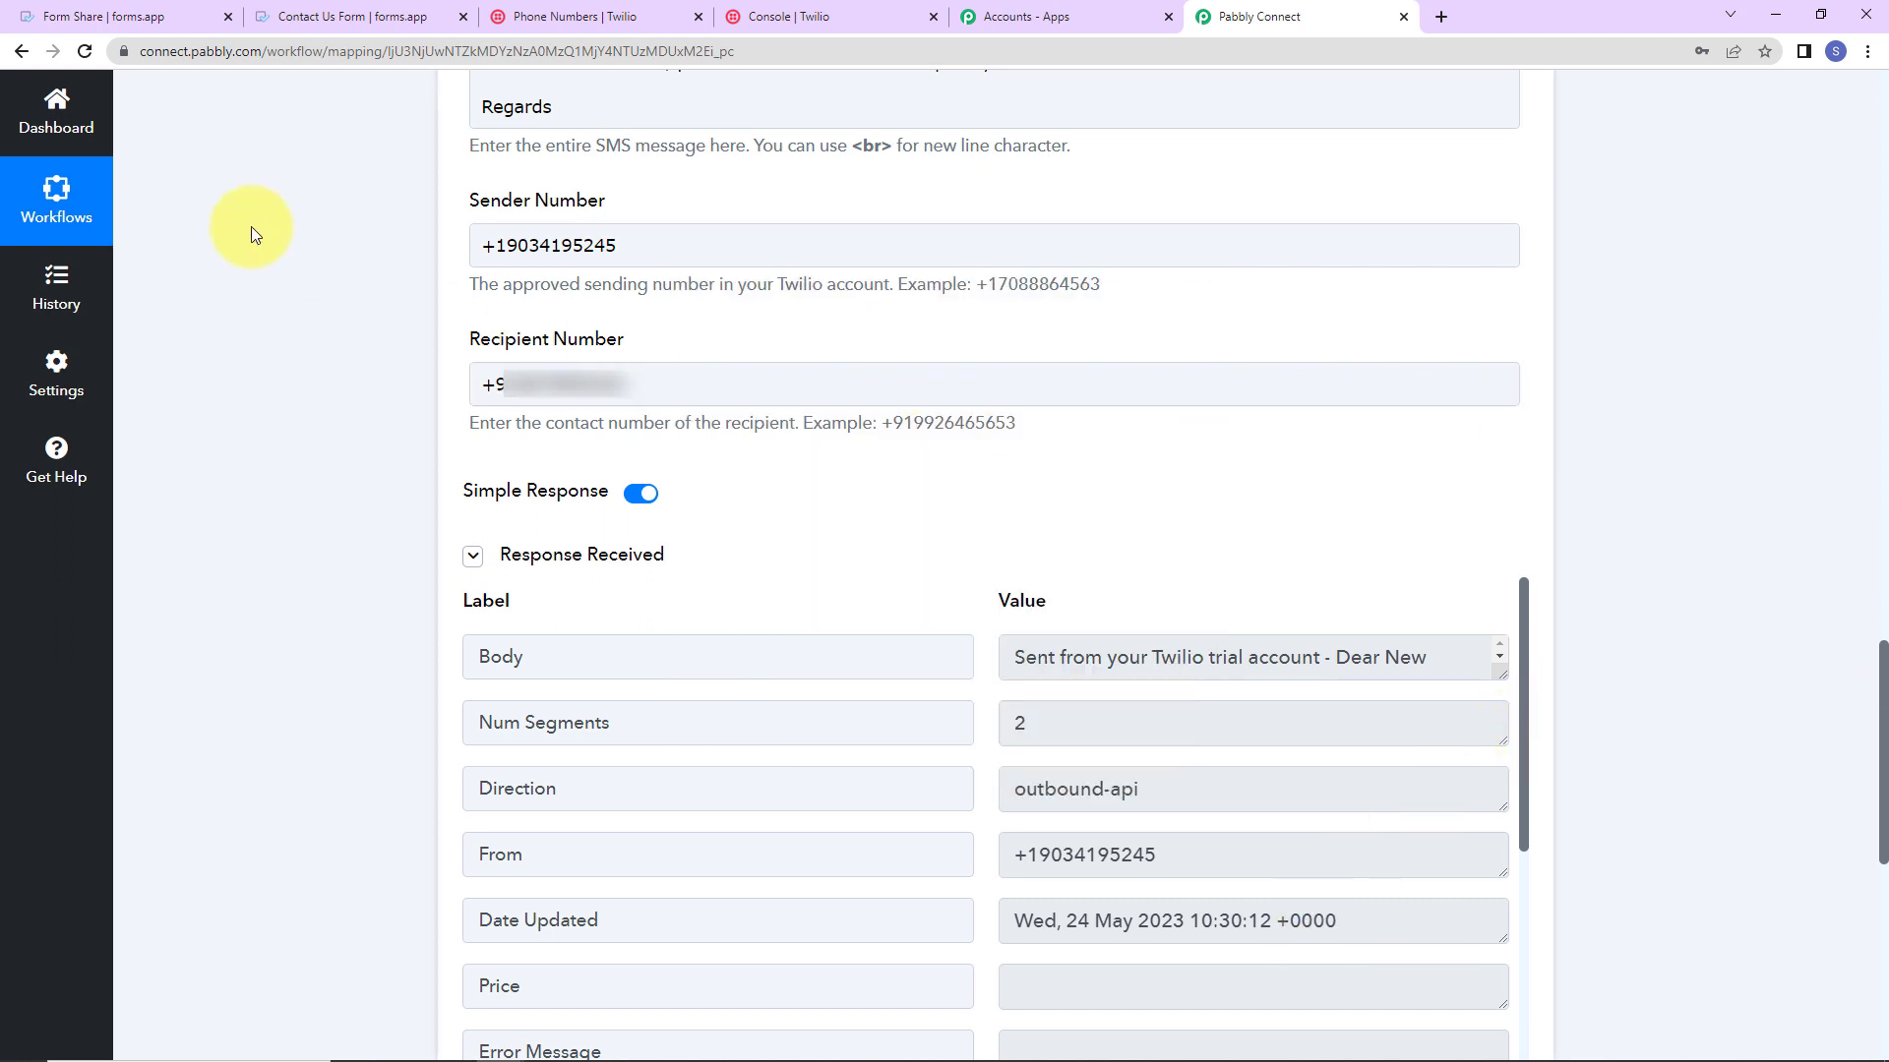
left_click(132, 17)
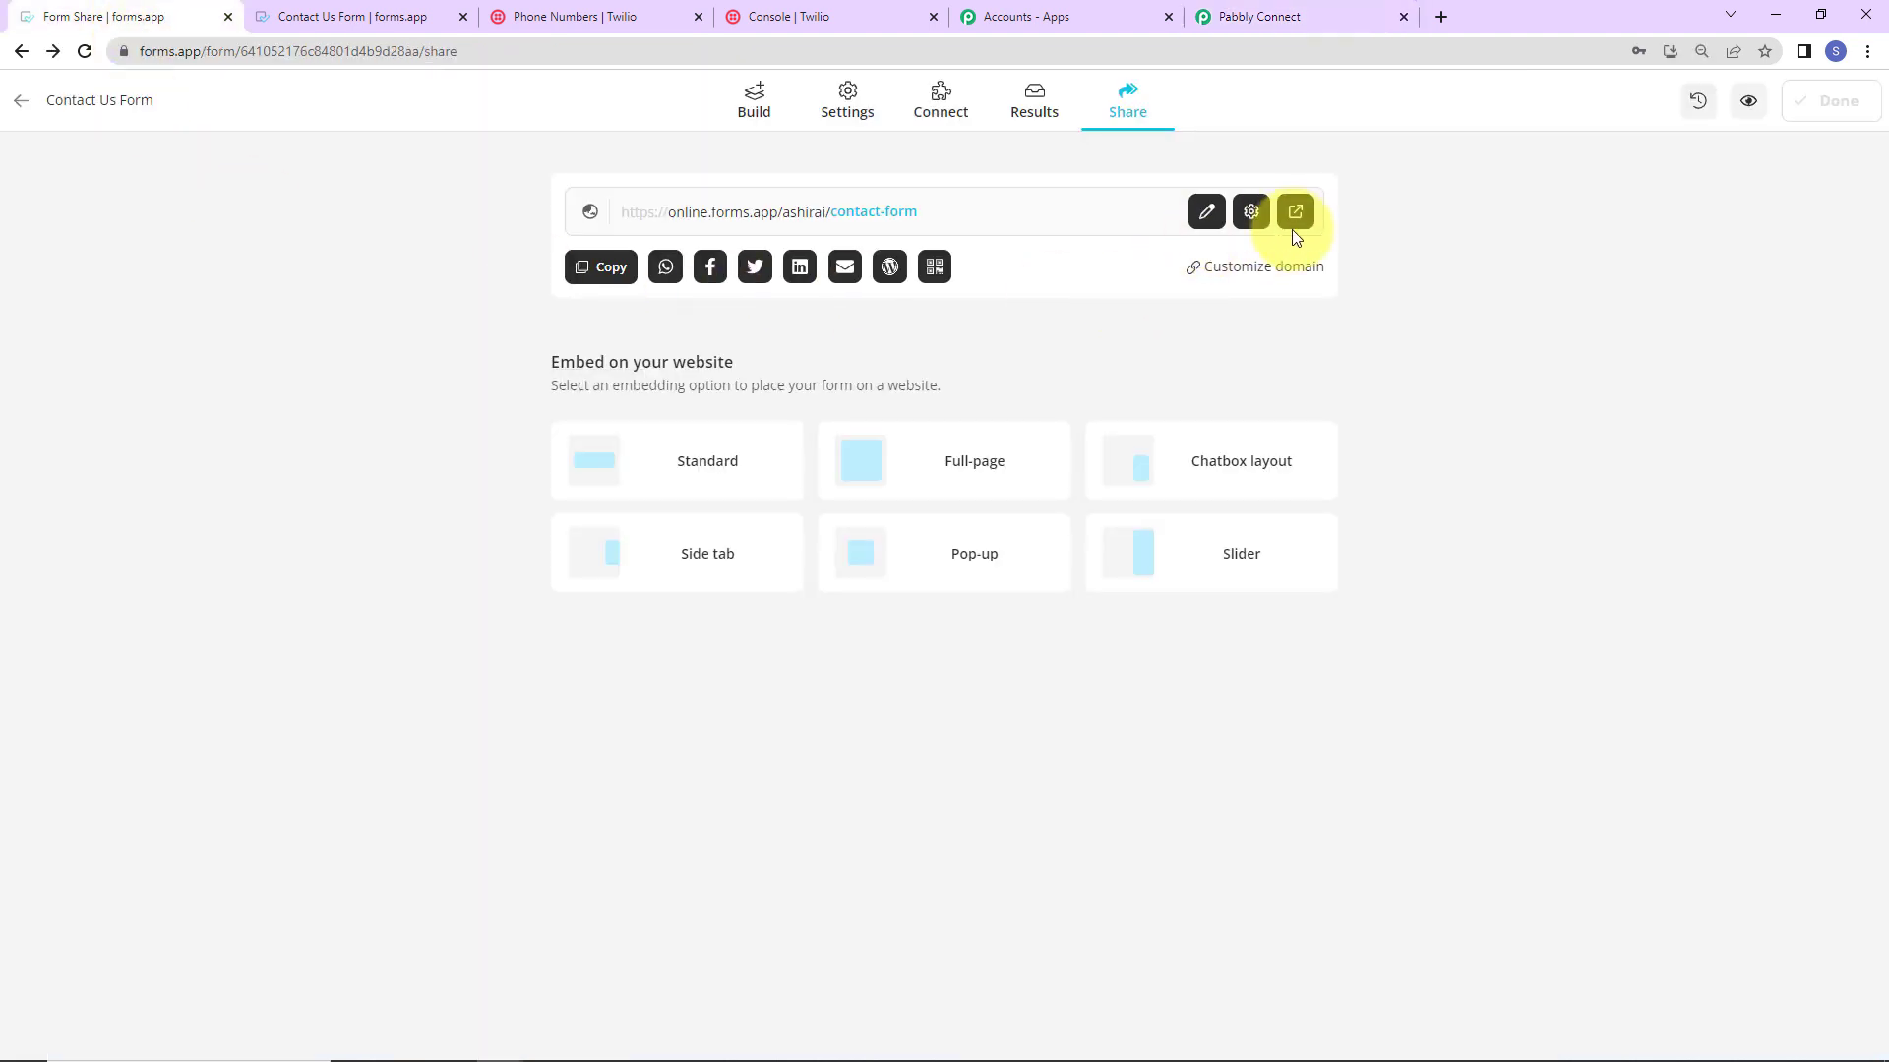
Step: Open the live Contact Us Form and submit a test first name, last name, e-mail and contact number
left_click(1296, 211)
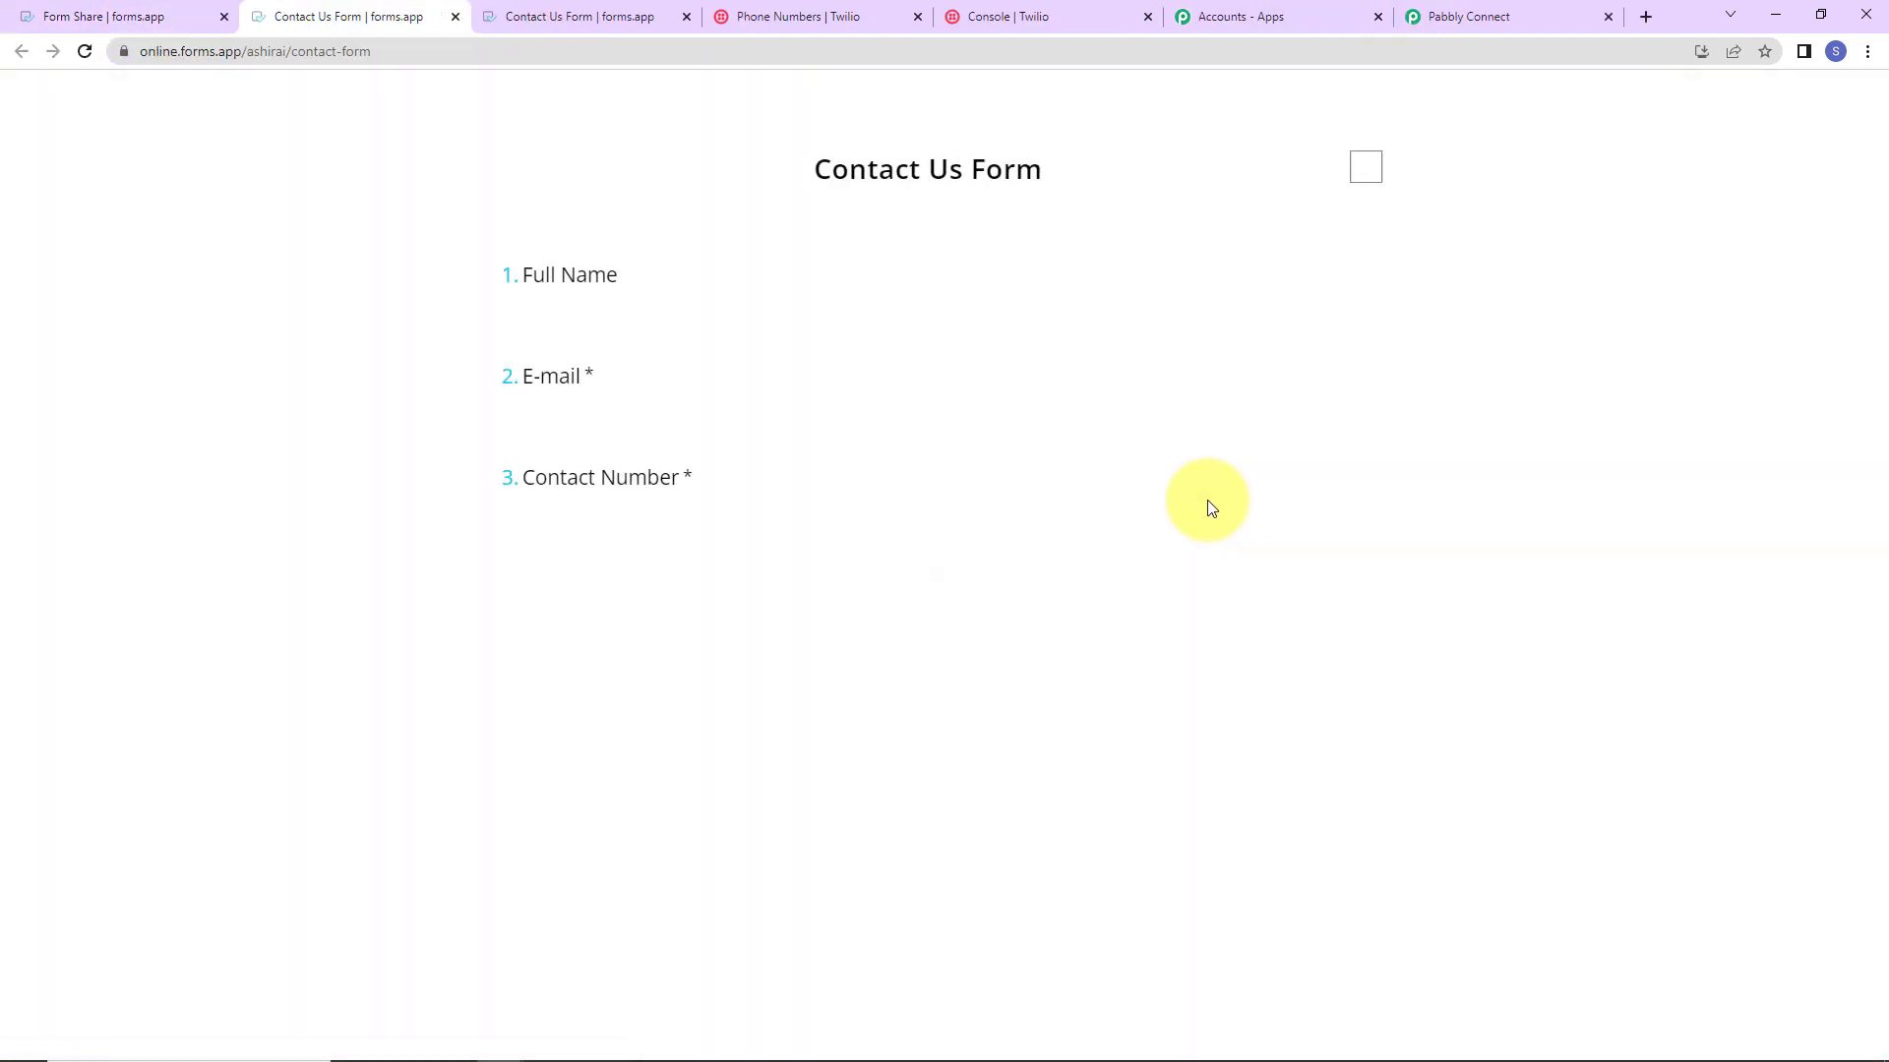
left_click(527, 317)
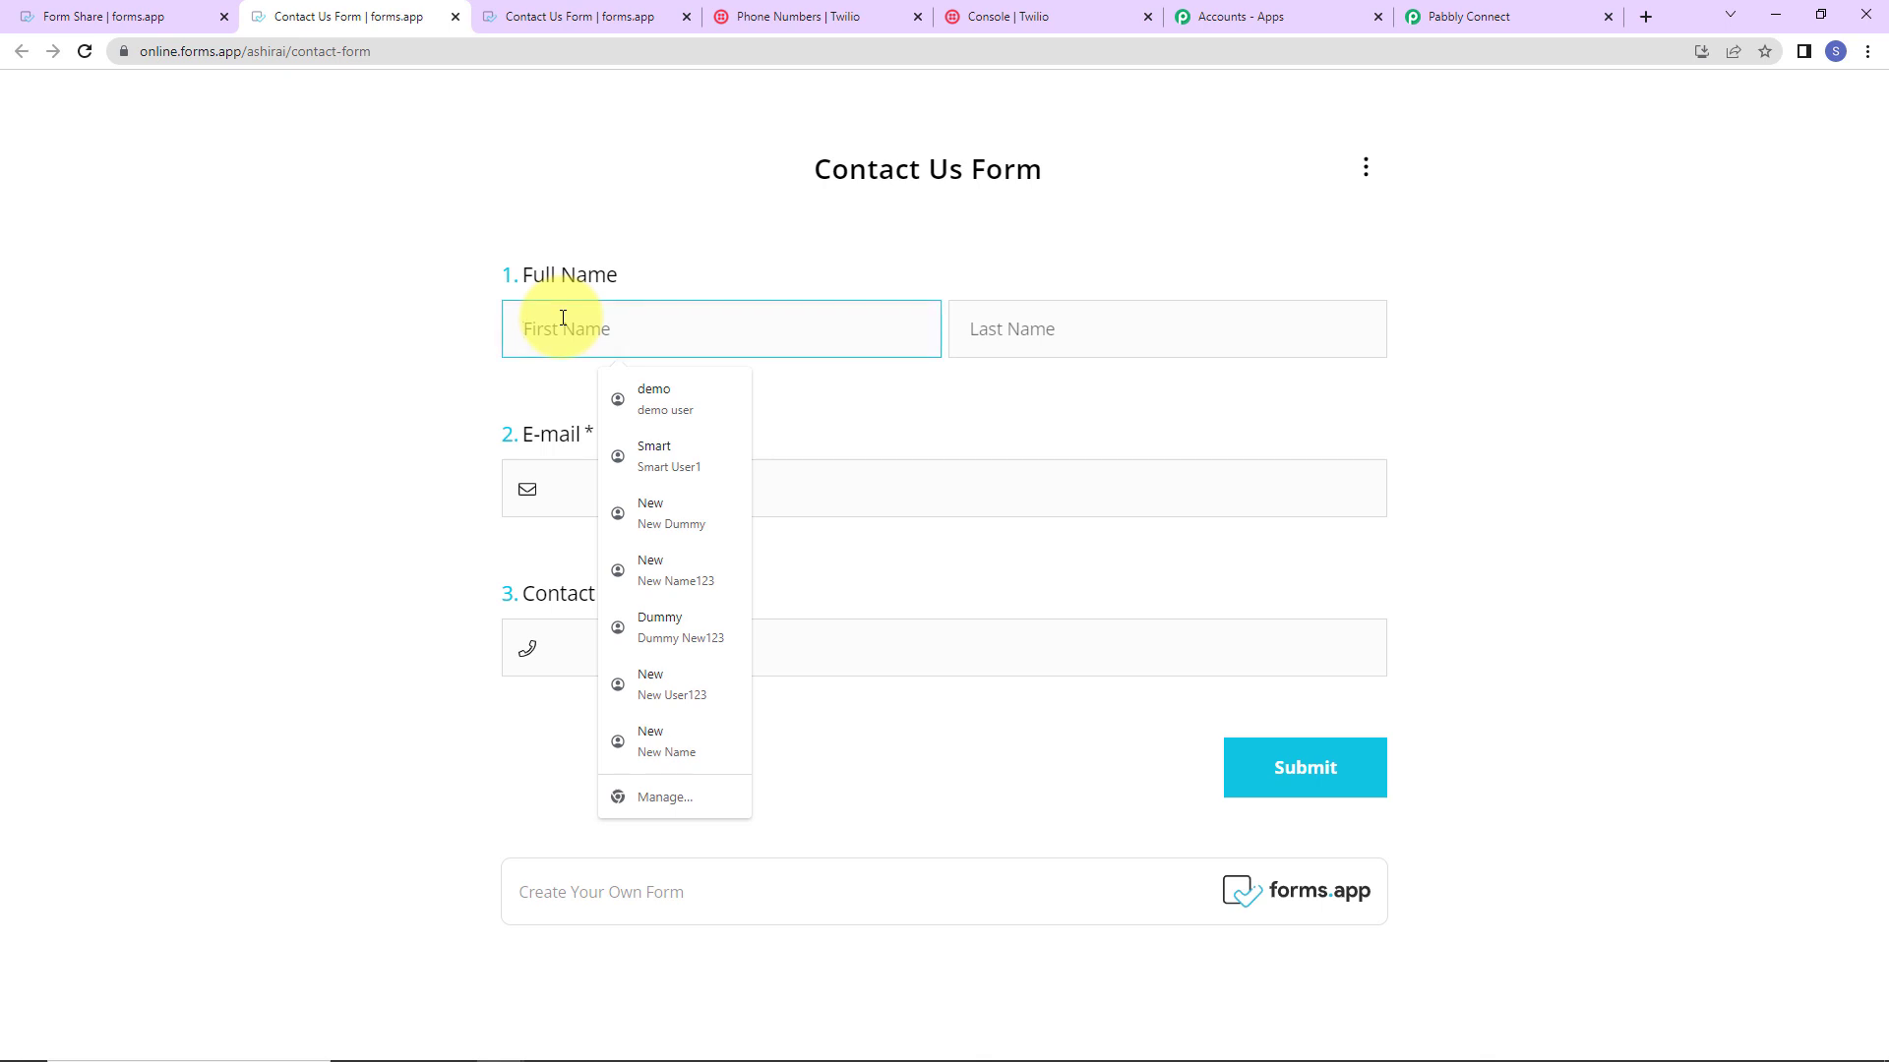
type("Dummy")
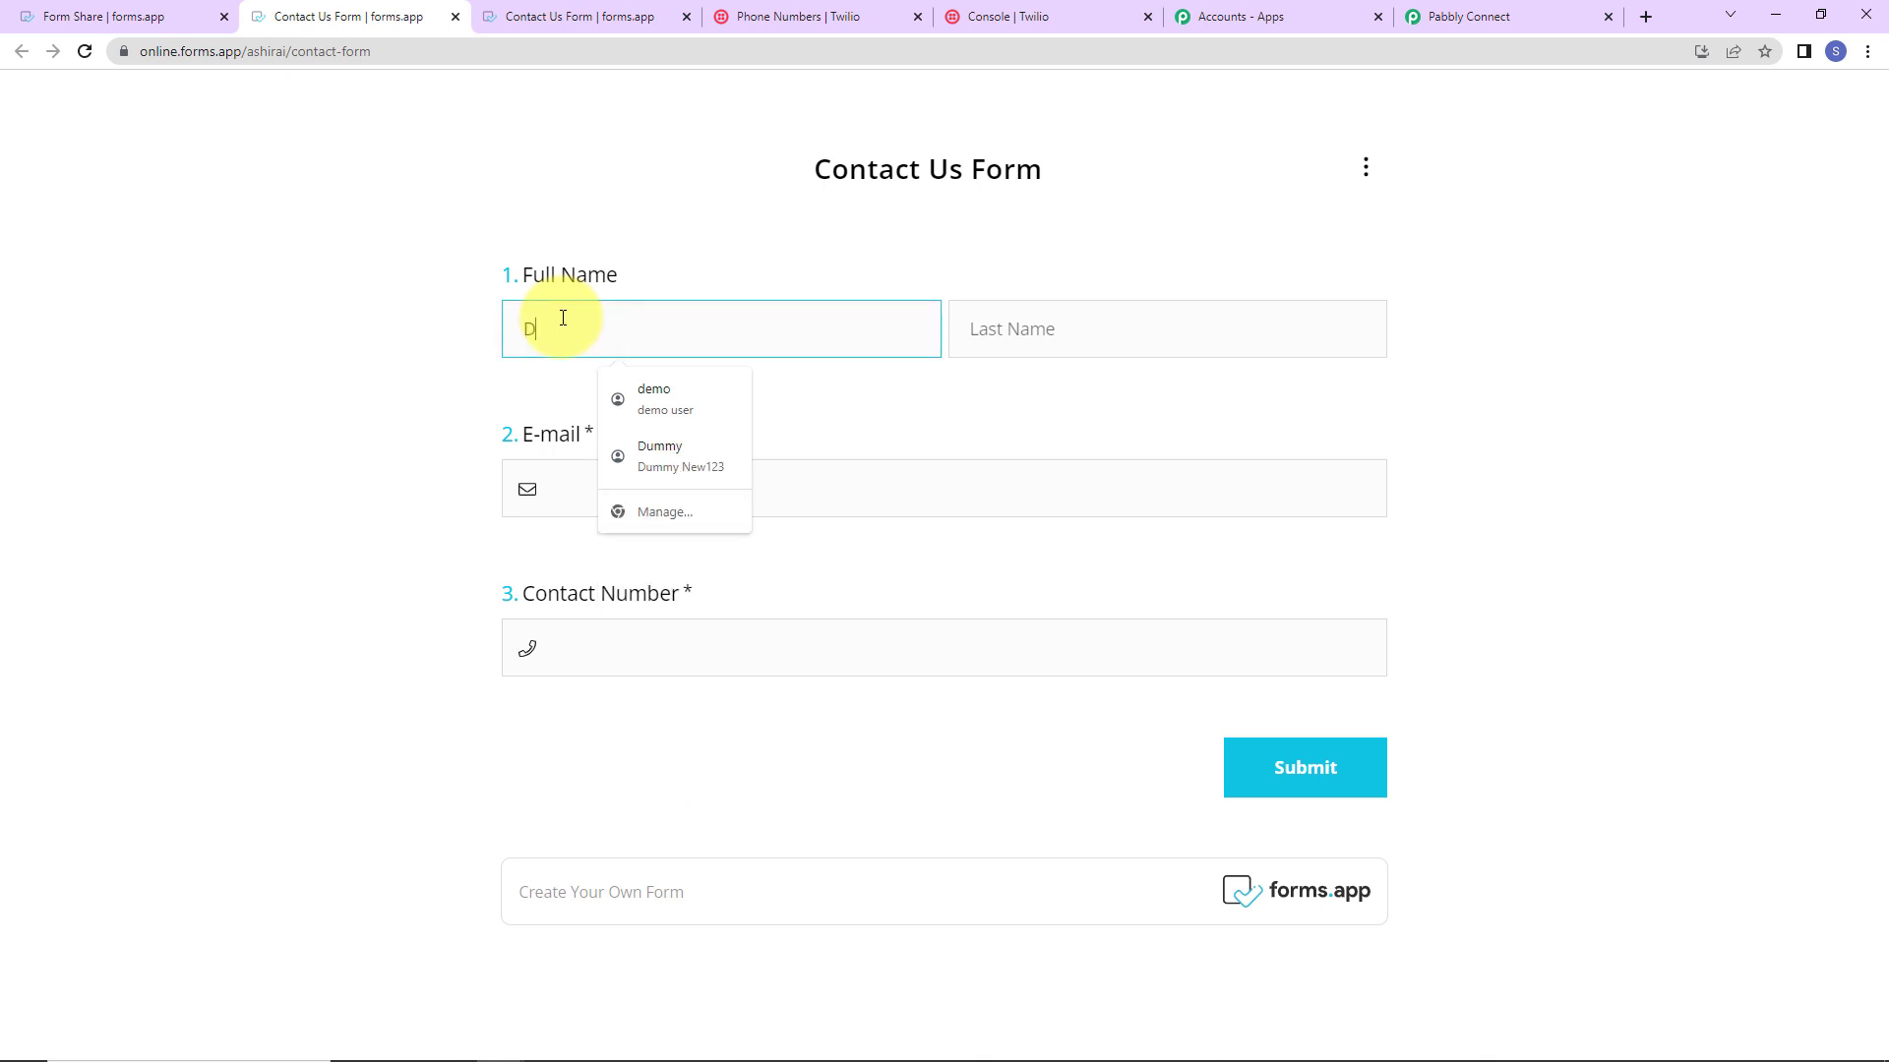
key("Tab")
type("Demo")
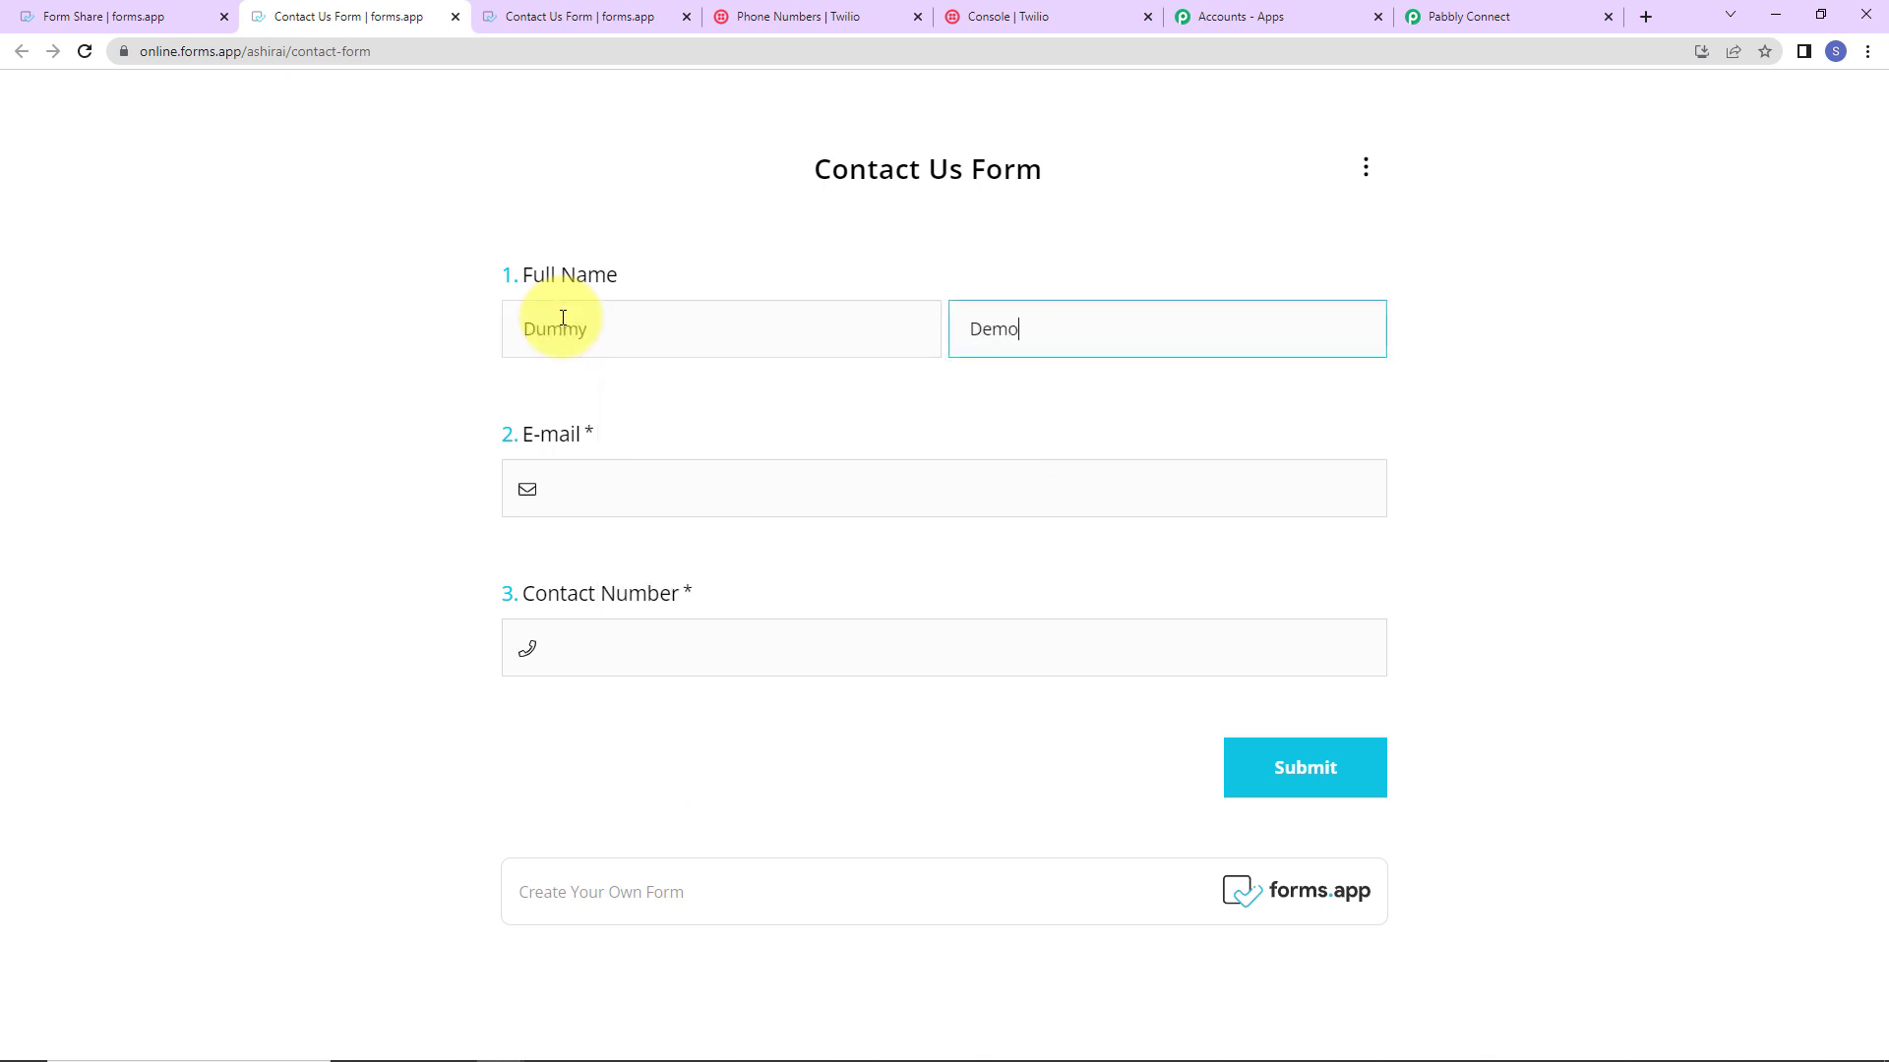
key("Tab")
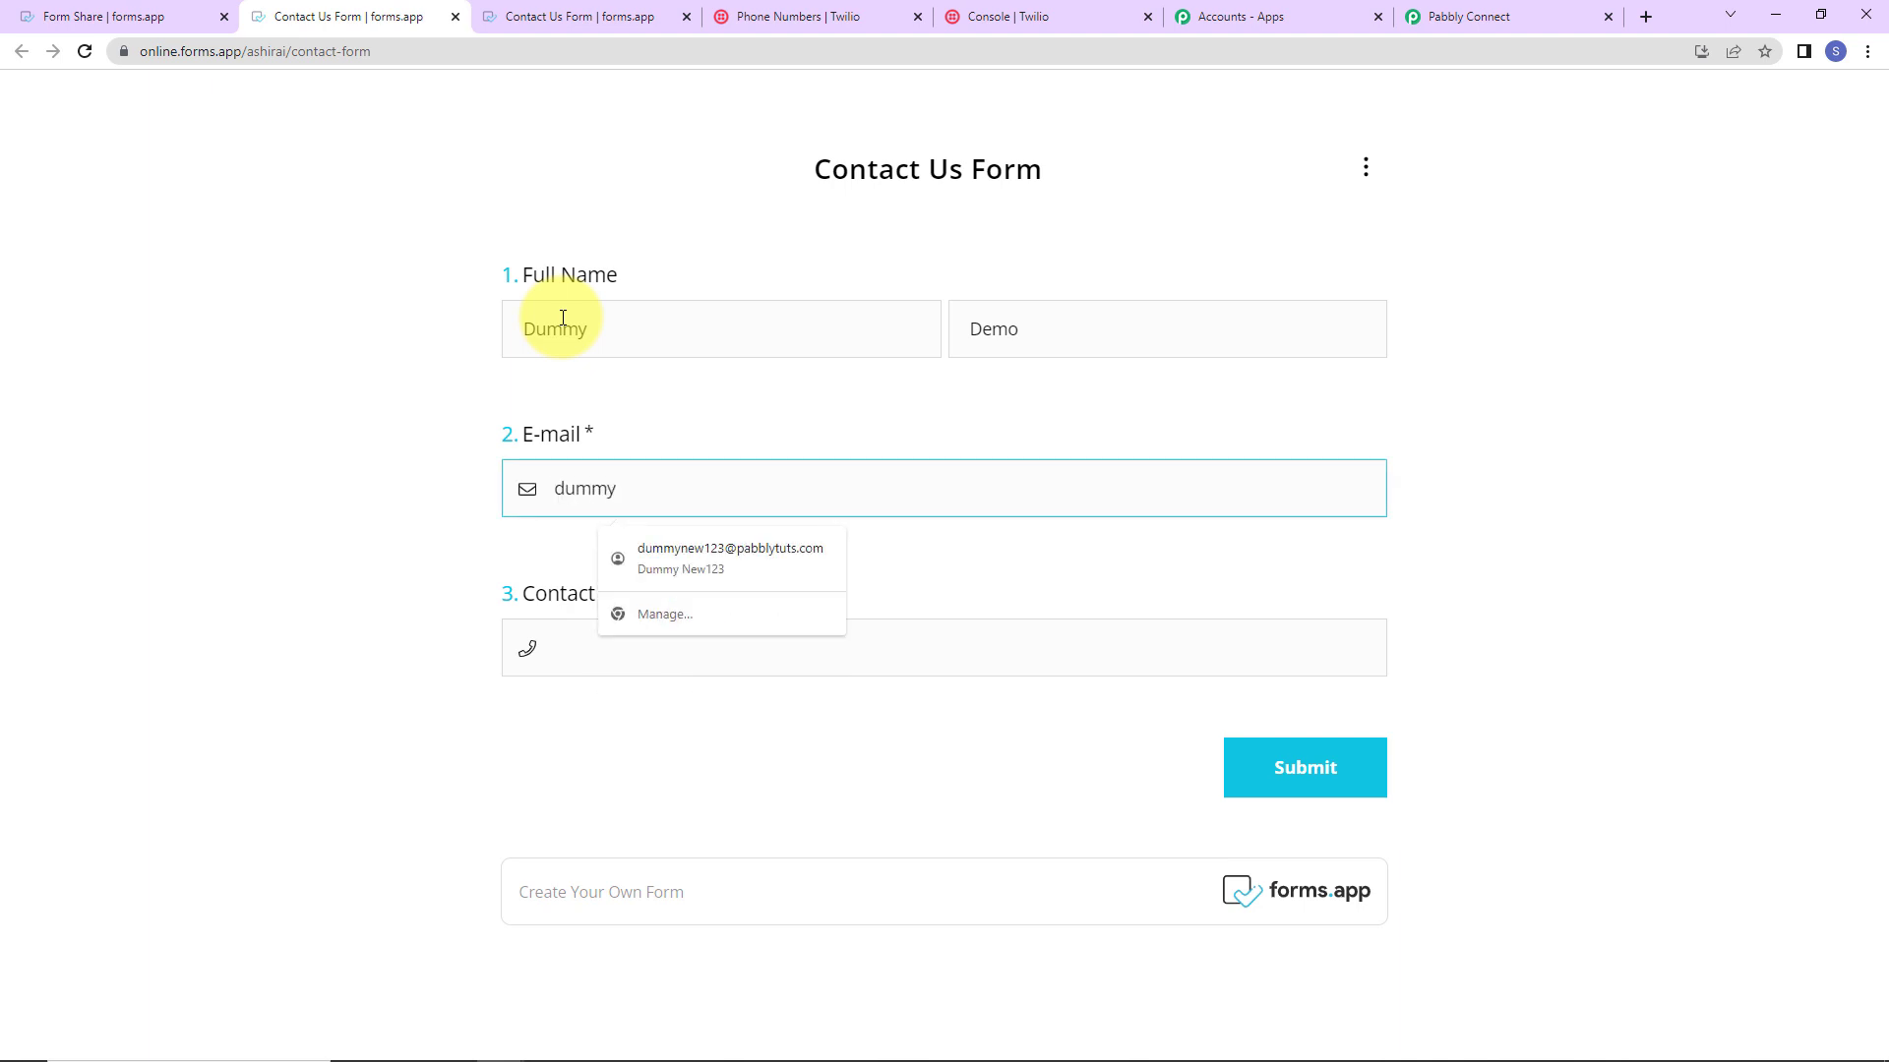
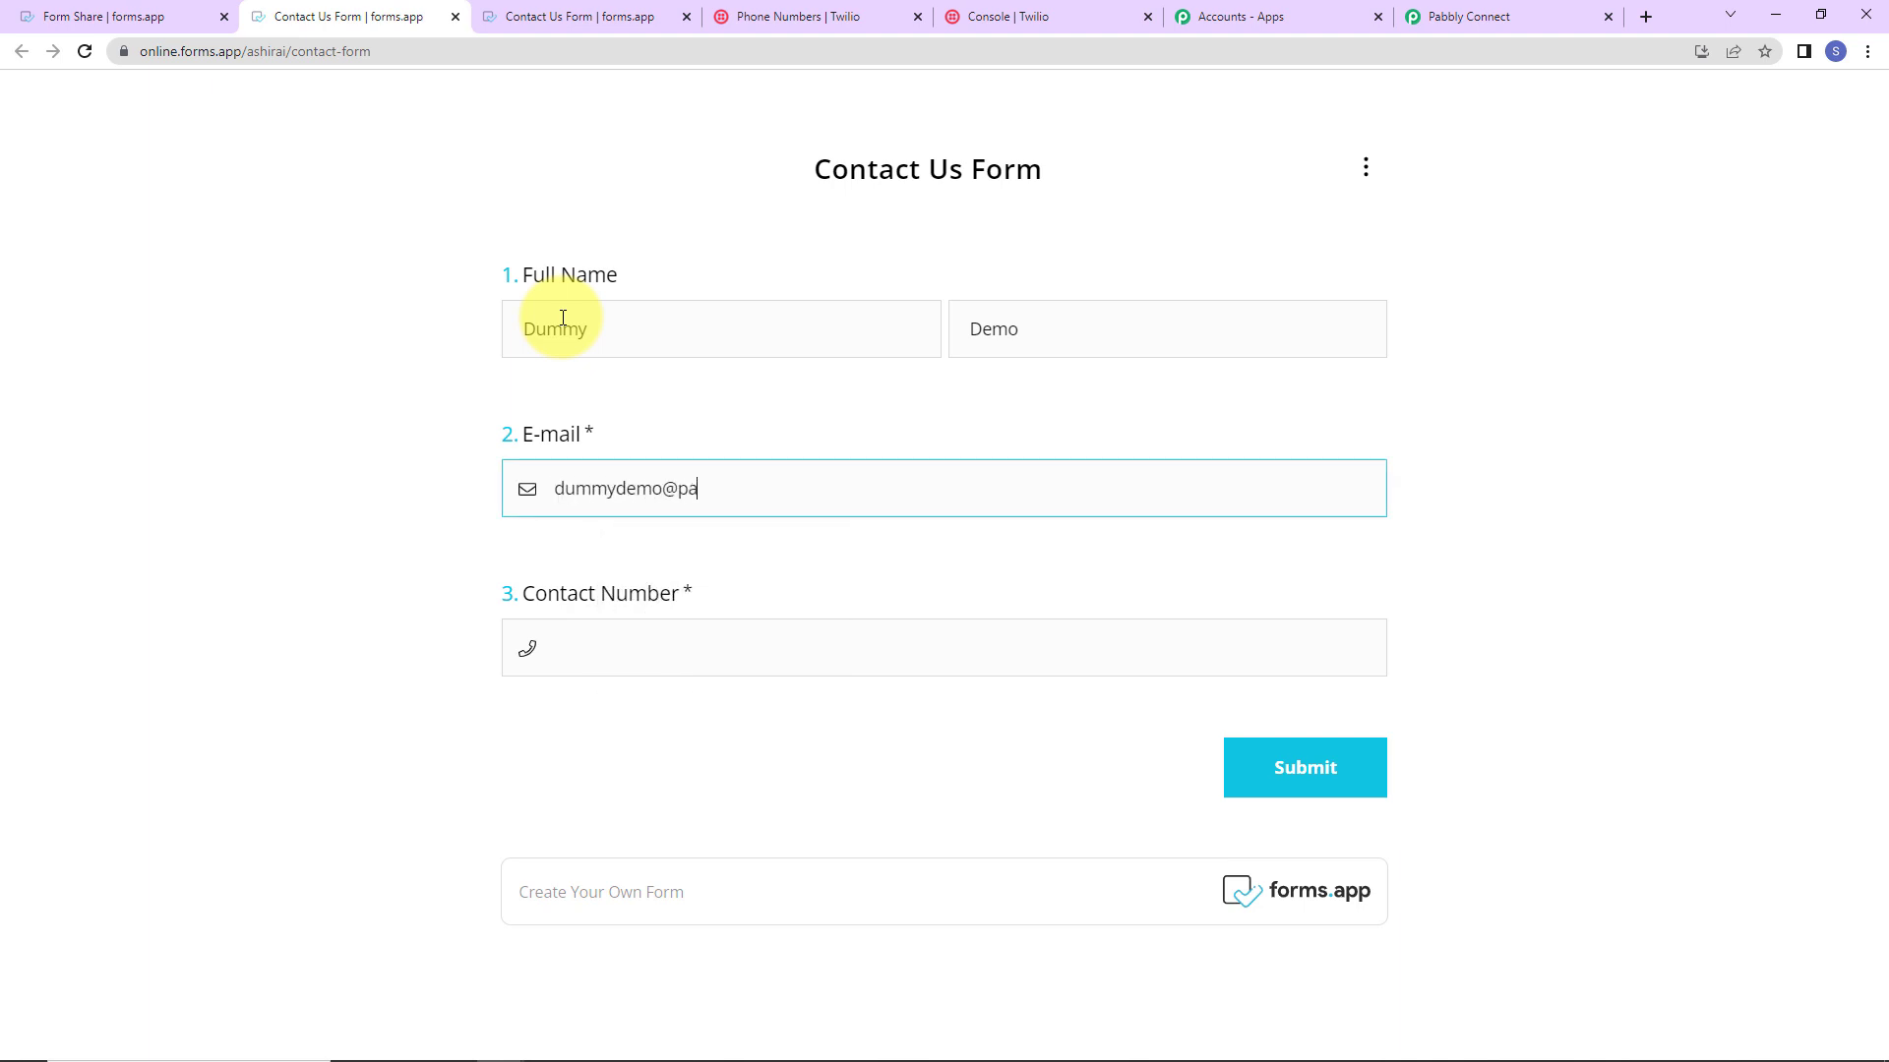
left_click(585, 646)
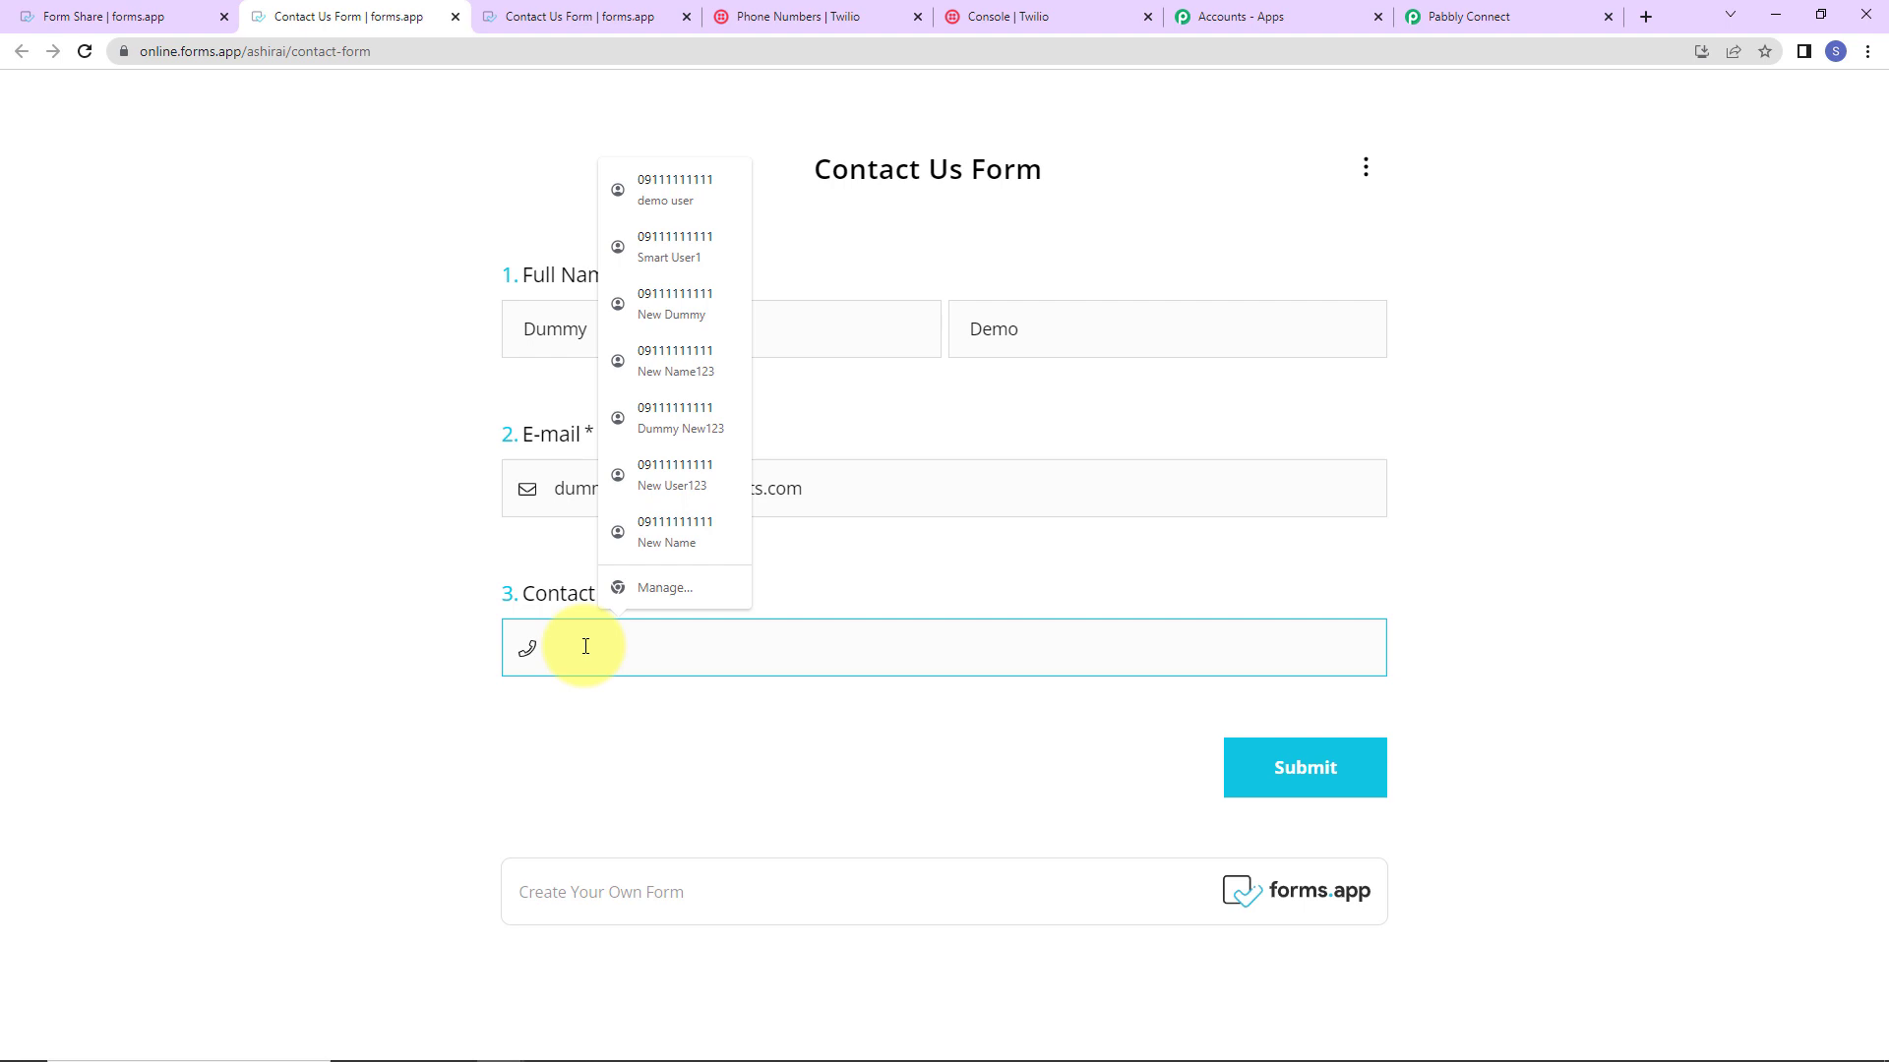
type("+919111111111")
left_click(1363, 774)
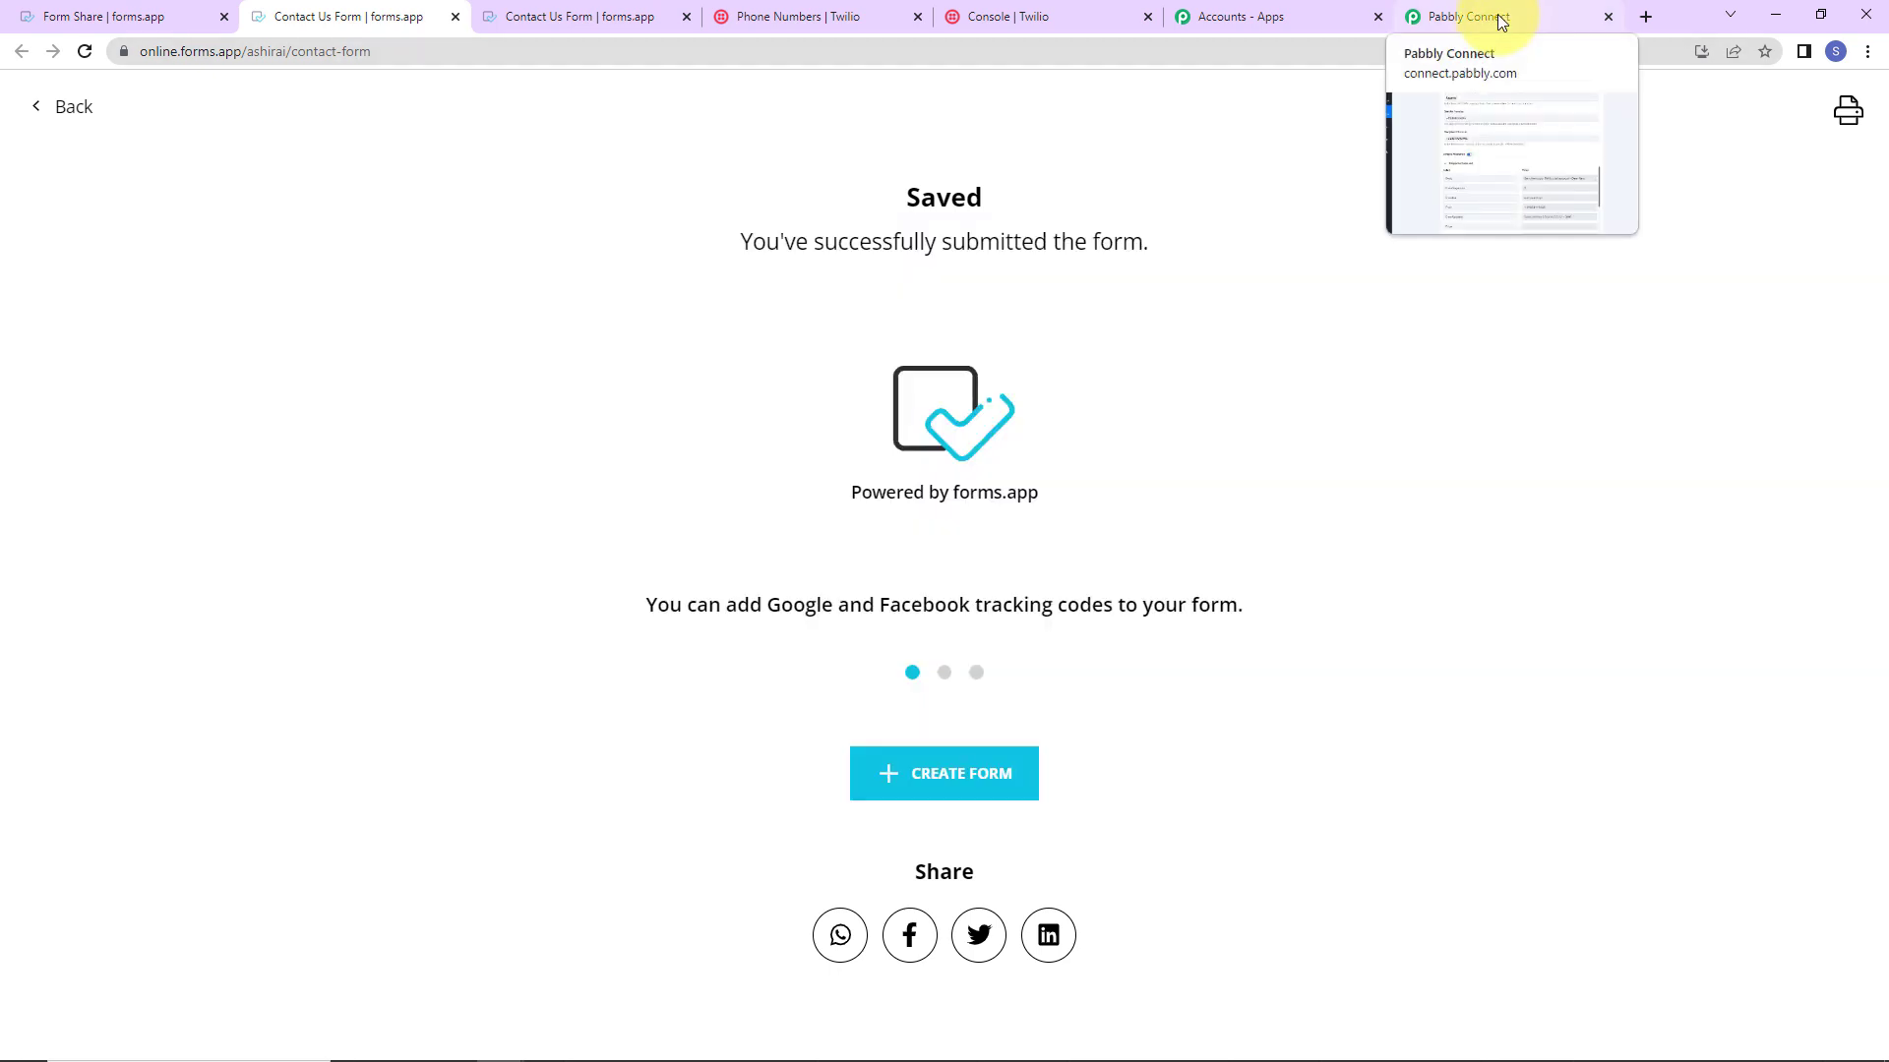
Step: Back in the workflow, collapse the forms.app trigger and Twilio Send SMS steps
left_click(1498, 13)
scroll(1859, 380, "up", 20)
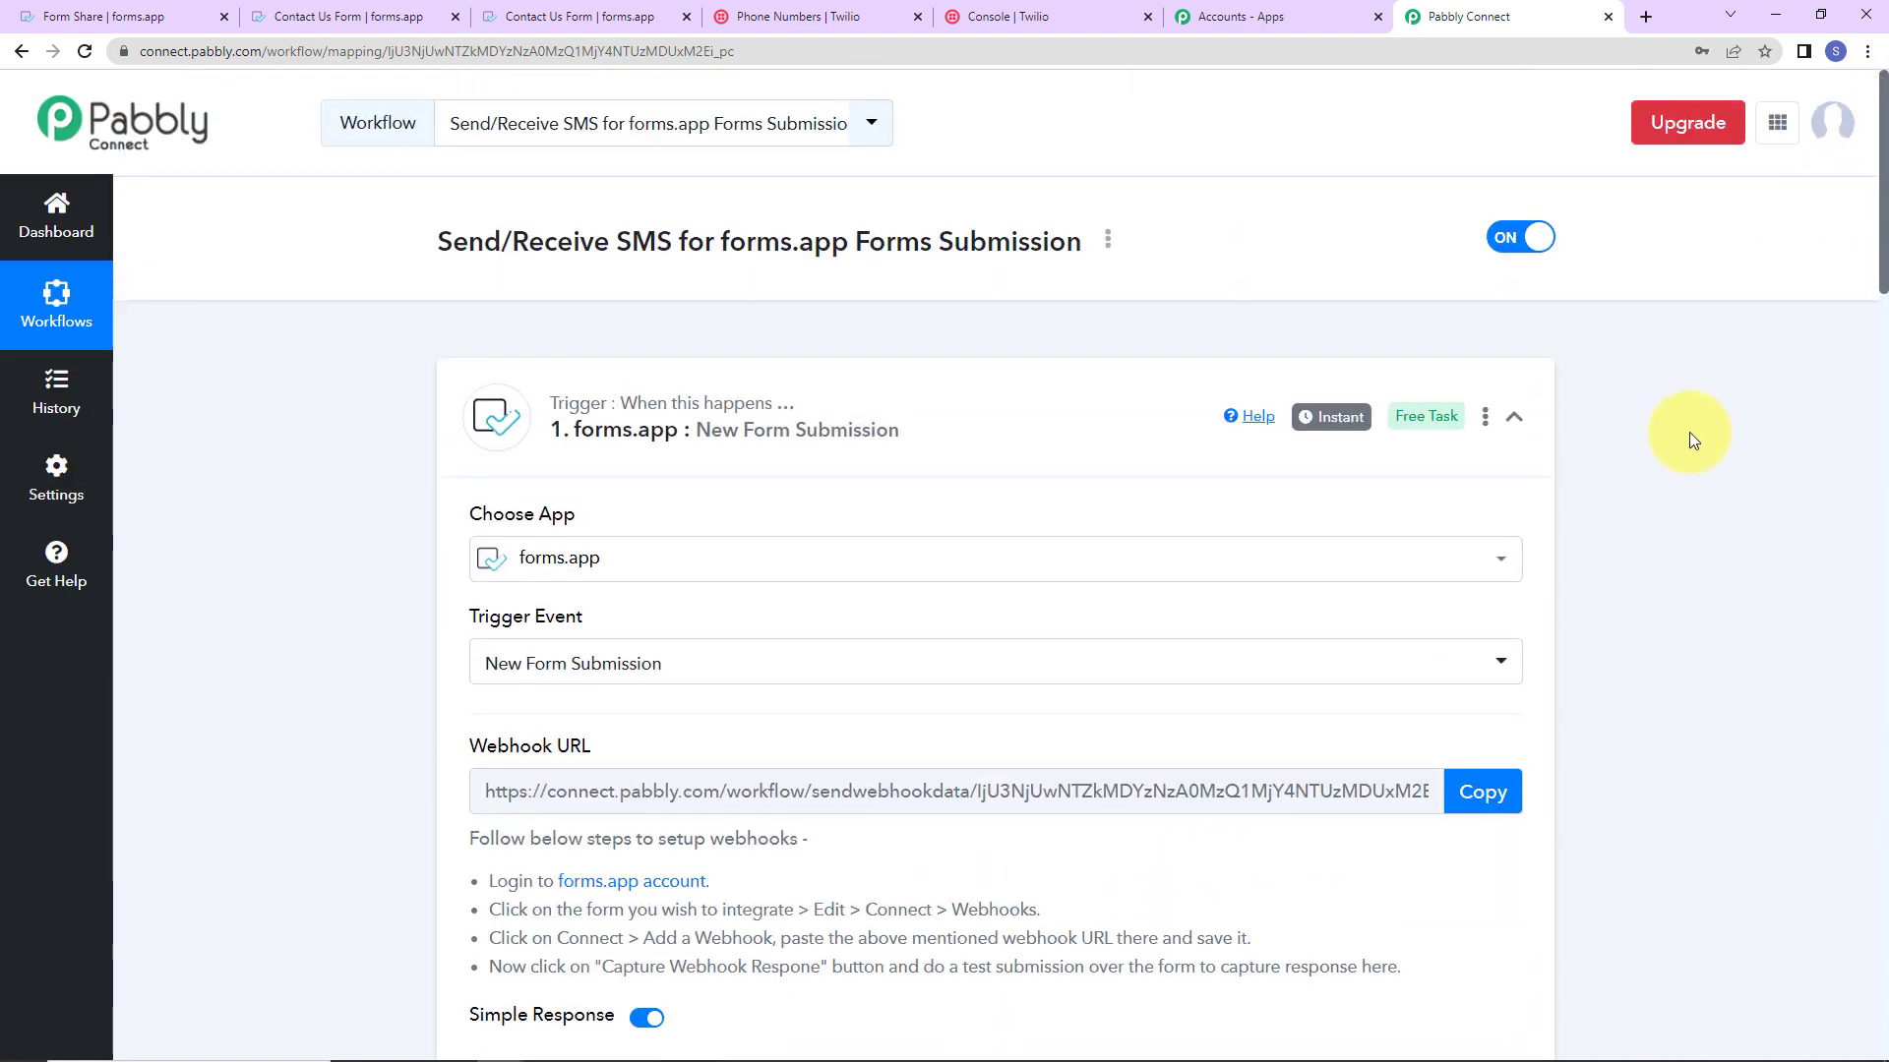
left_click(1516, 418)
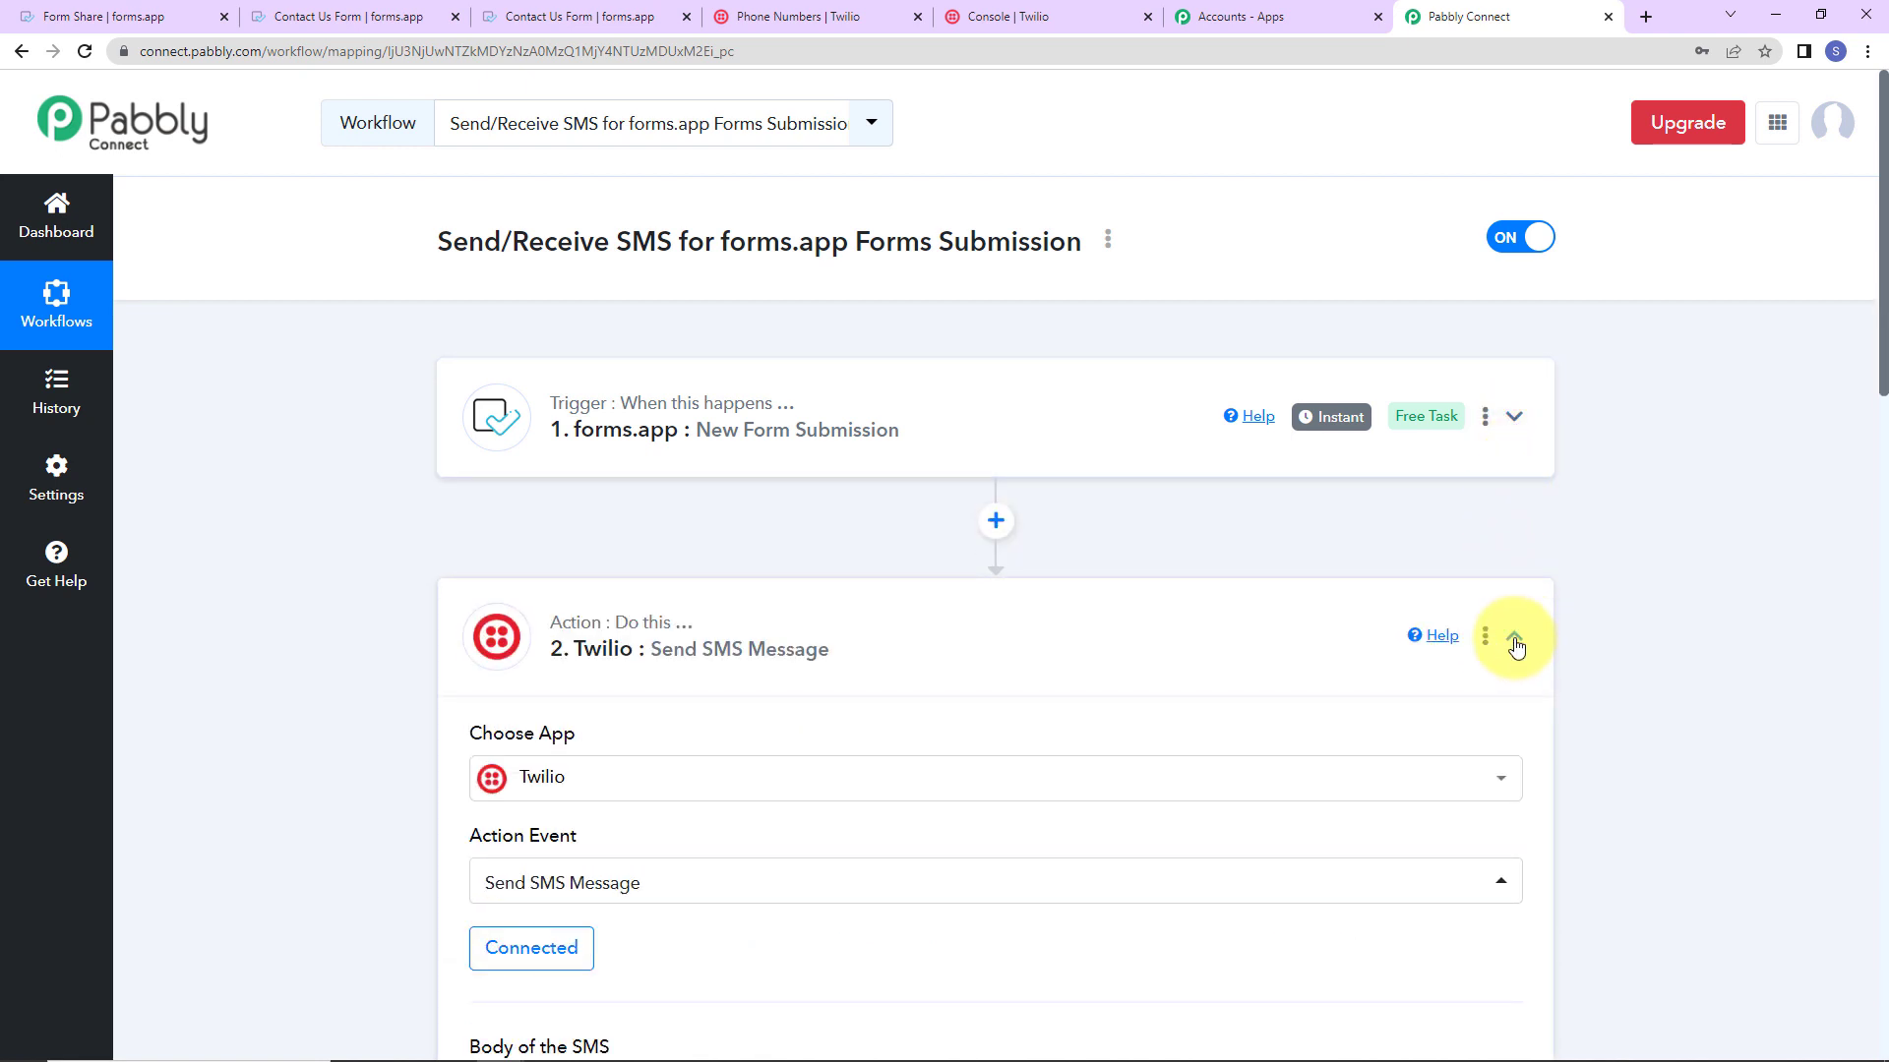
left_click(1515, 642)
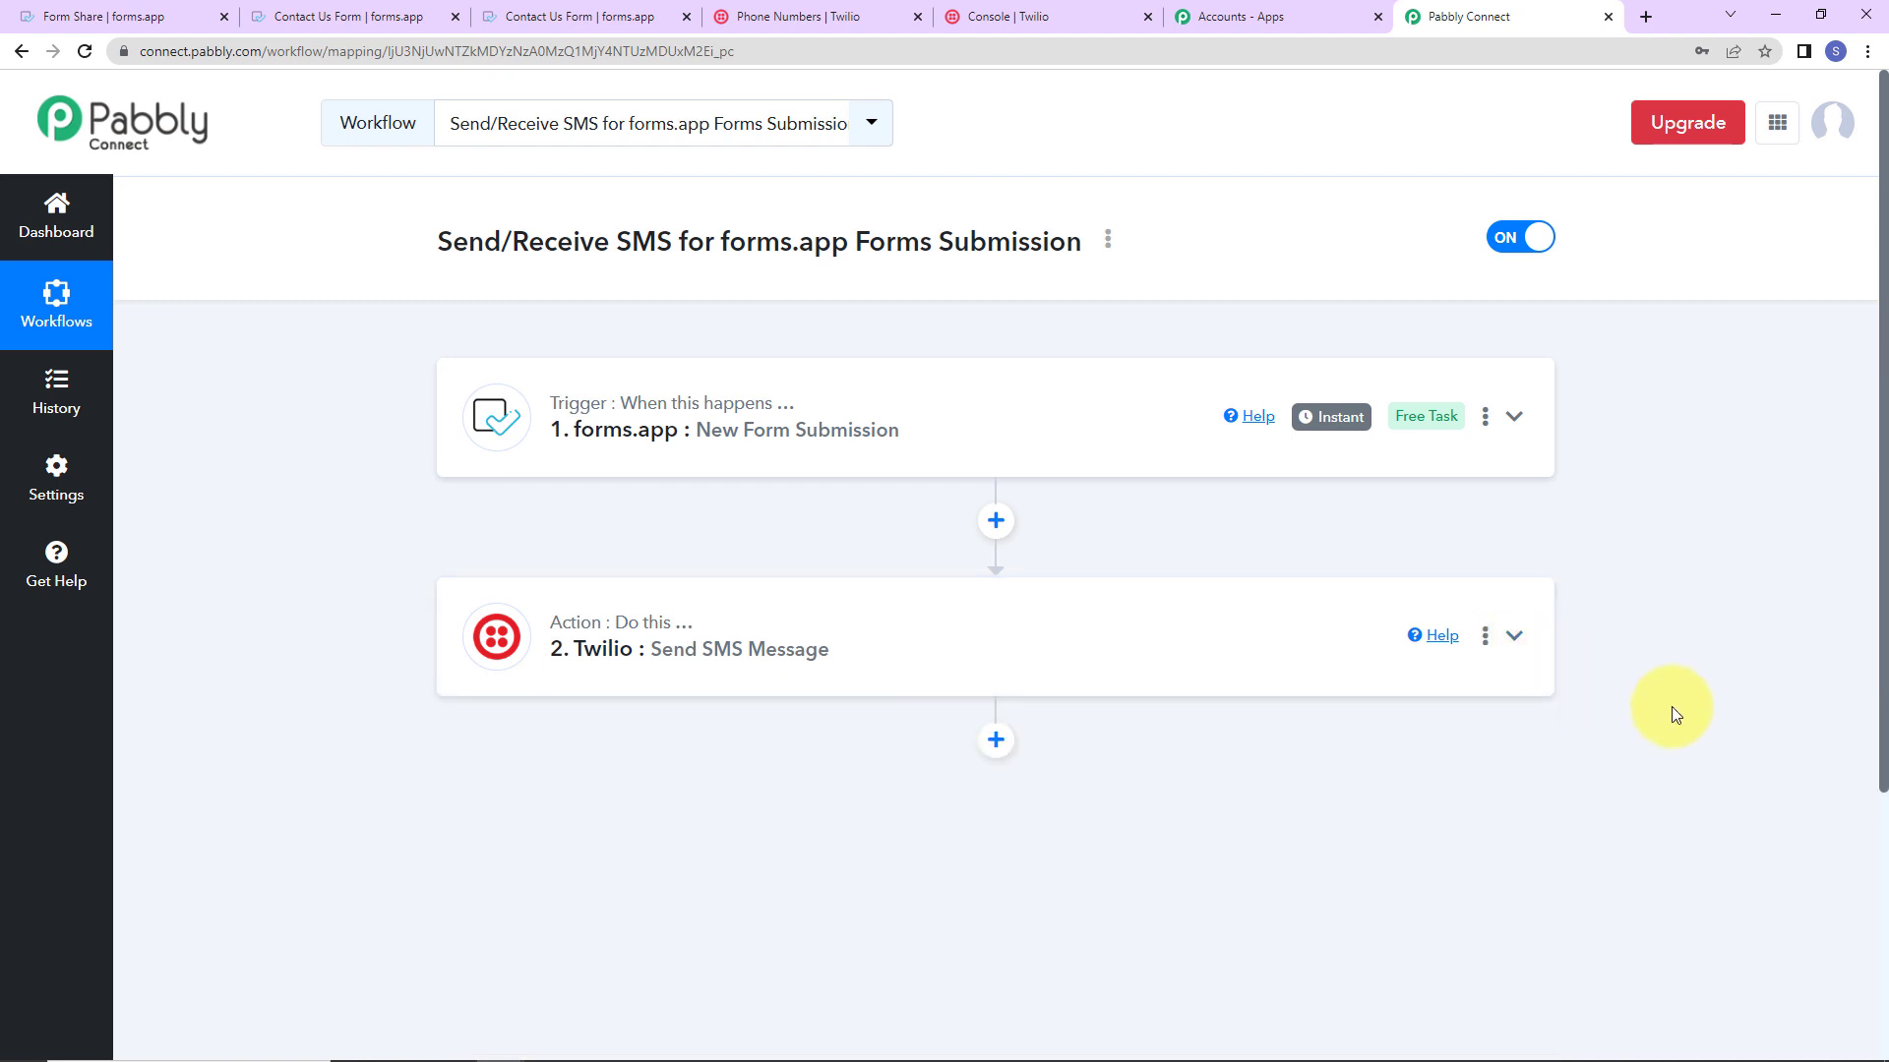